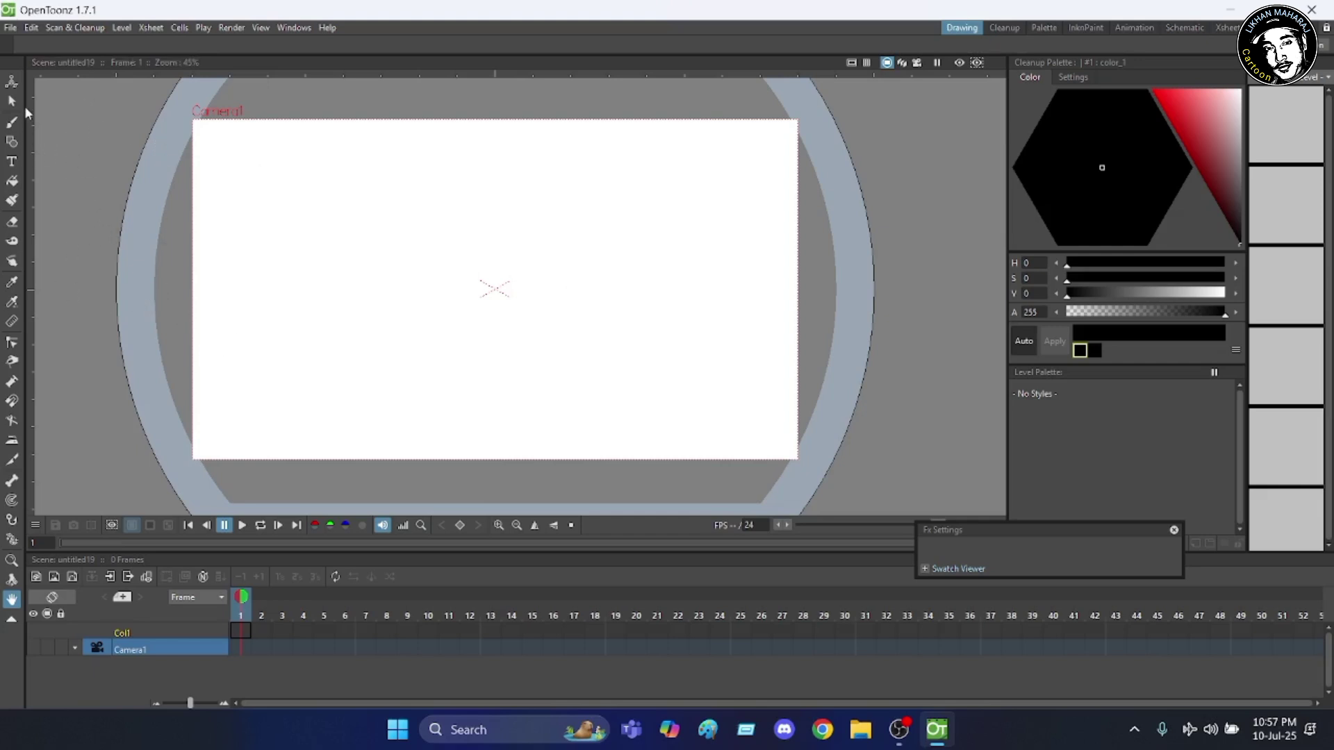
- Create two Toonz Vector levels named AE and AF with one frame each, and close the level creation dialog
{"action": "left_click", "coordinate": [122, 31]}
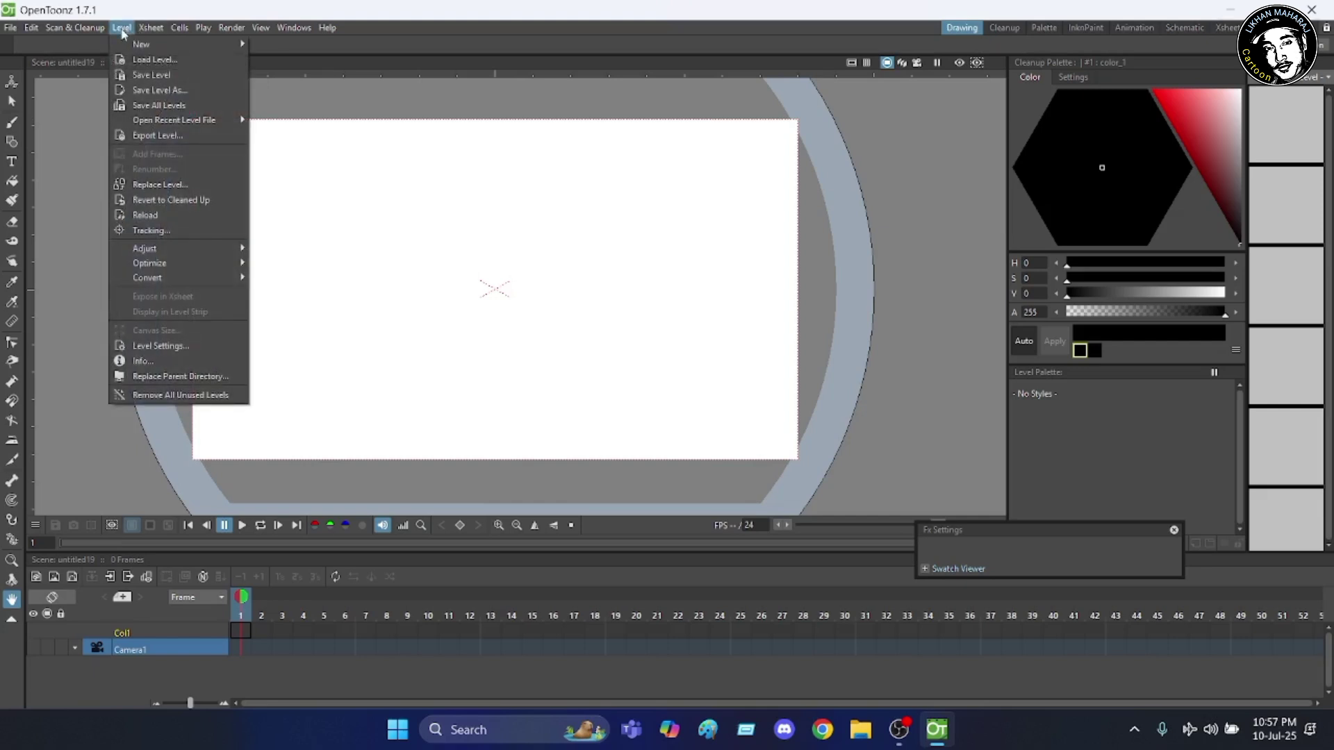
{"action": "mouse_move", "coordinate": [178, 43]}
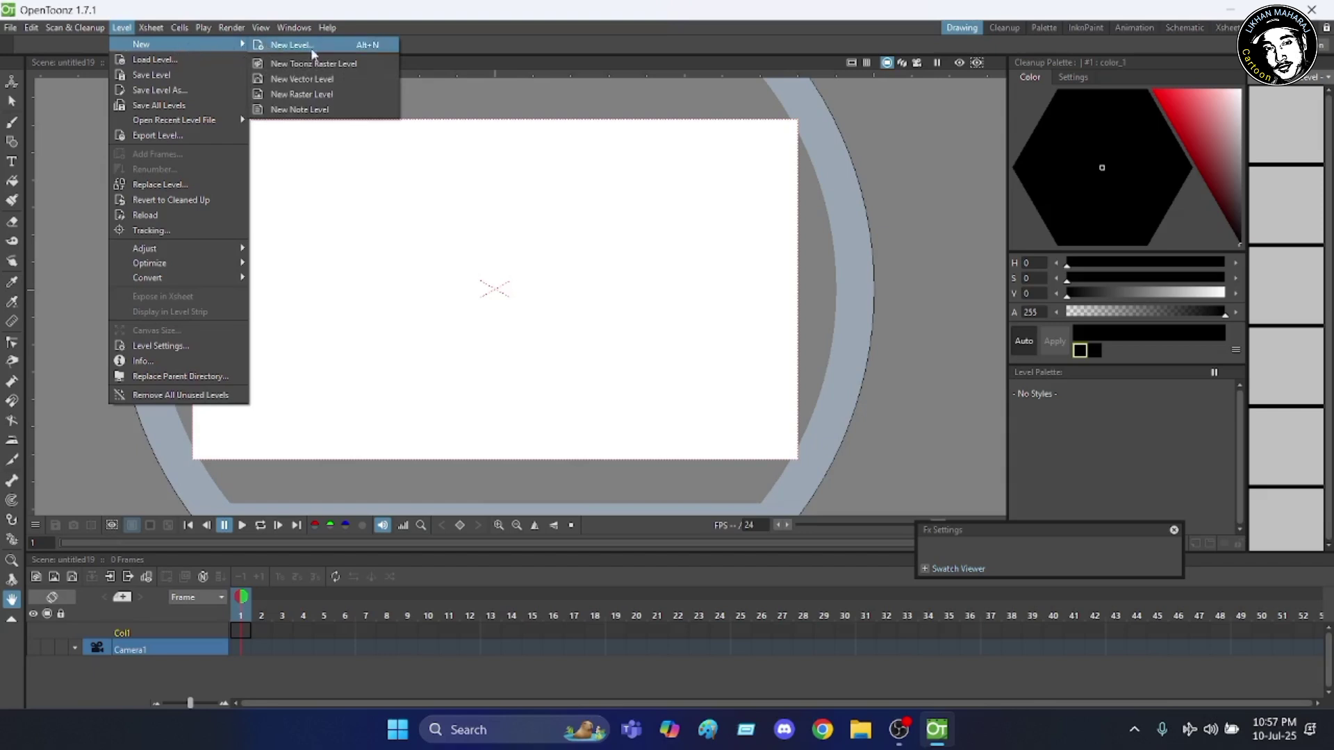
{"action": "left_click", "coordinate": [306, 76]}
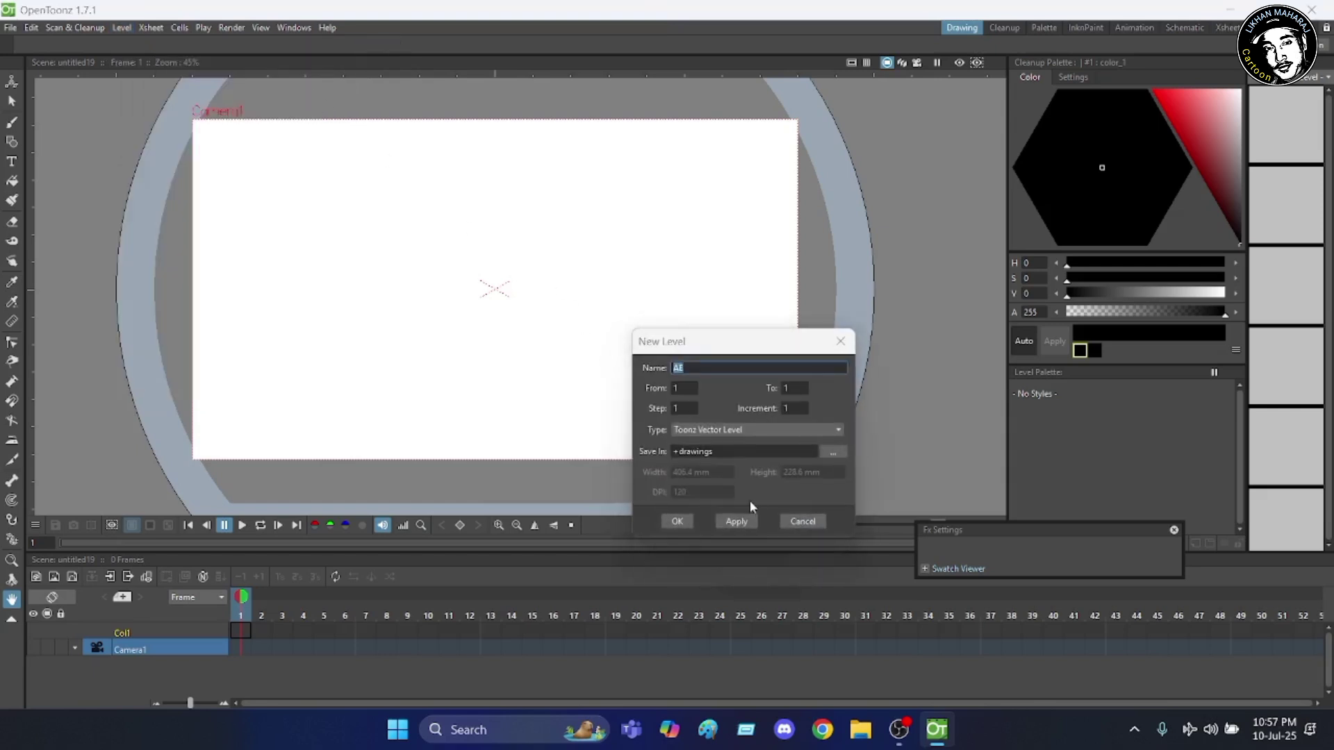
{"action": "left_click", "coordinate": [736, 523]}
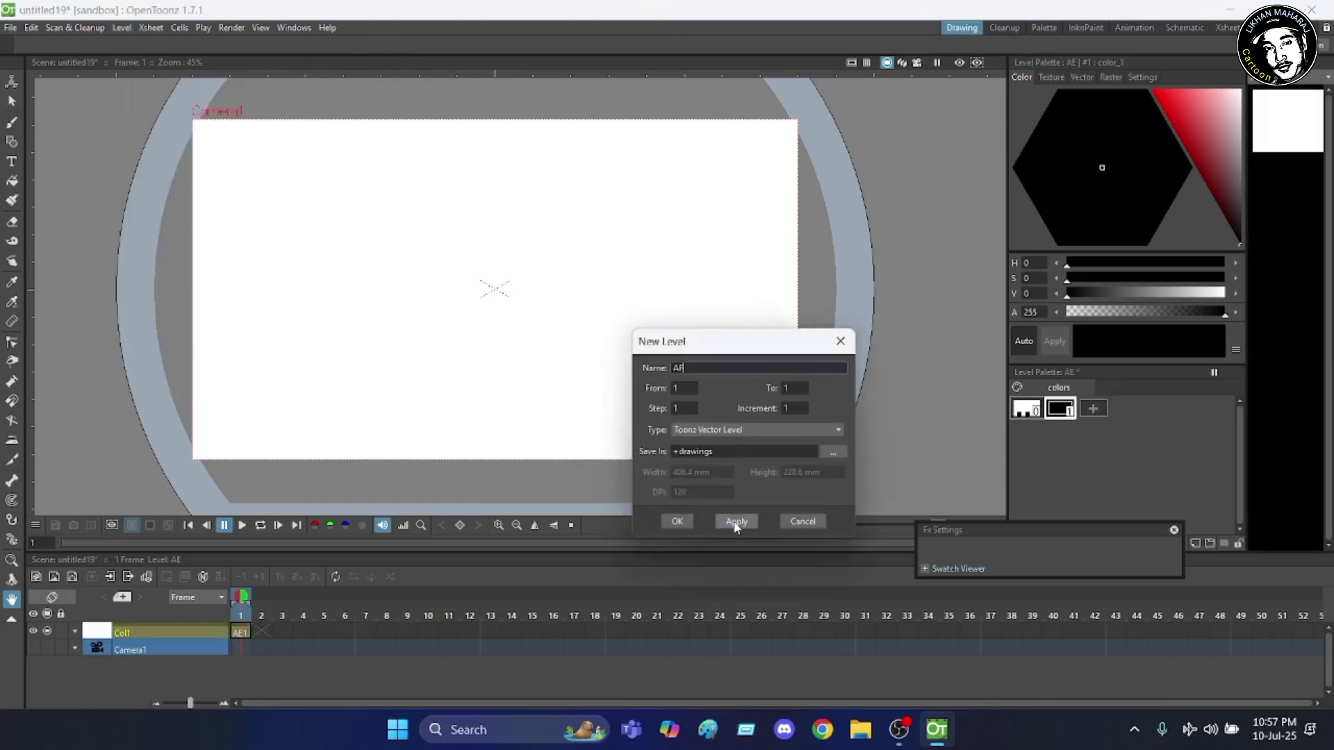
{"action": "left_click", "coordinate": [736, 522]}
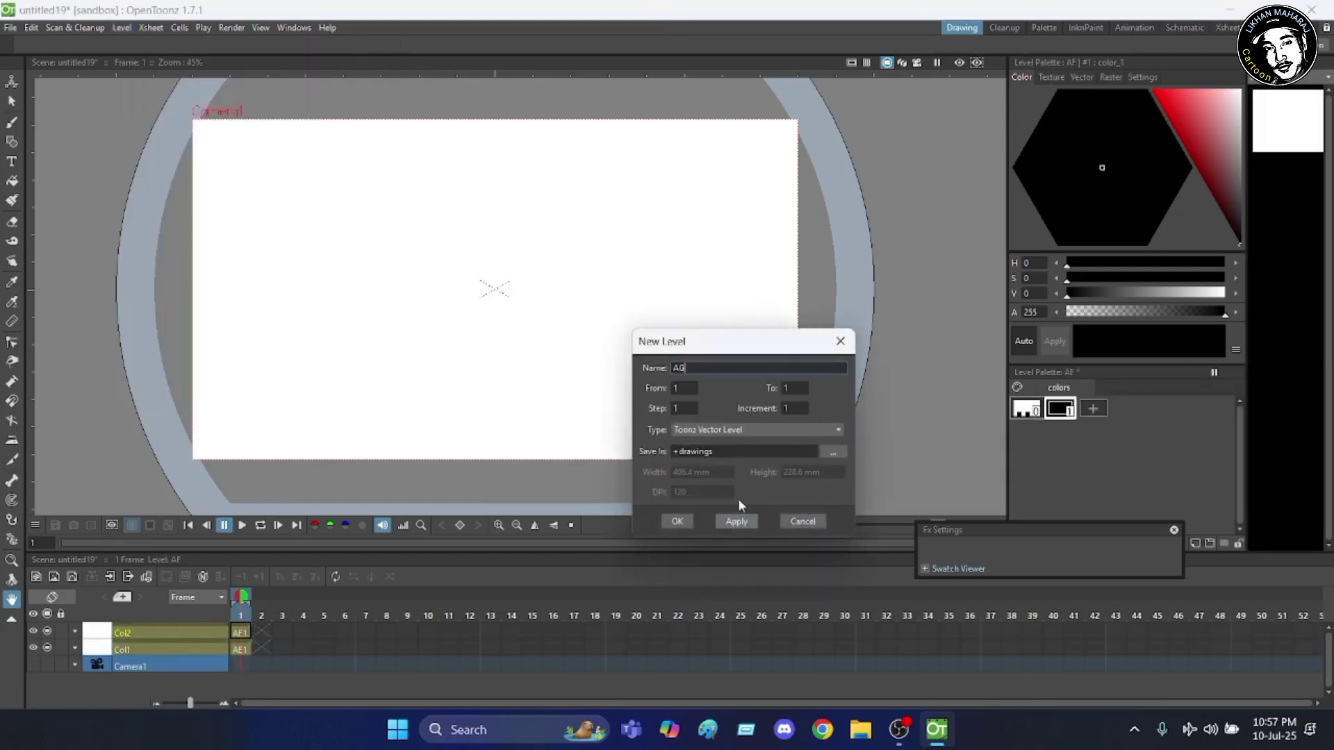
{"action": "left_click", "coordinate": [839, 342]}
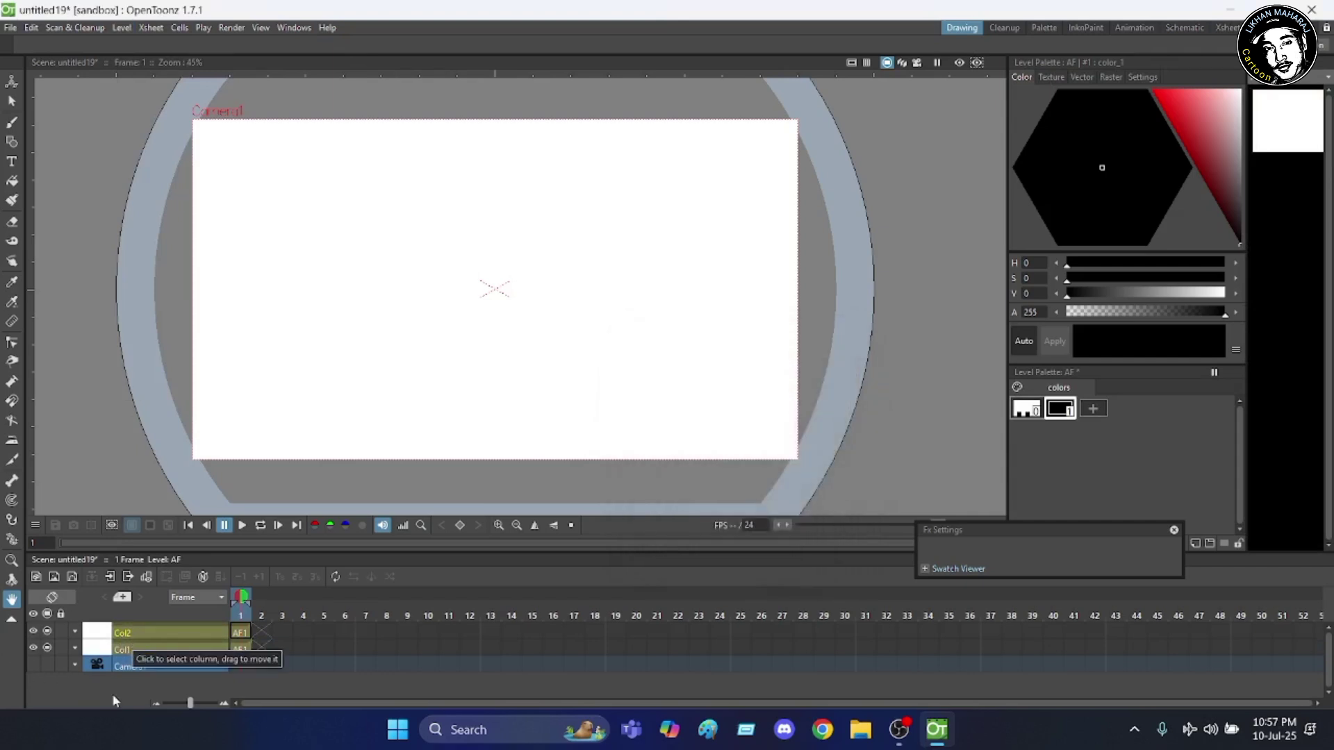
- Draw a wide rectangle on Col2 across the lower part of the camera frame, extending beyond its sides and bottom edge
{"action": "left_click", "coordinate": [129, 652]}
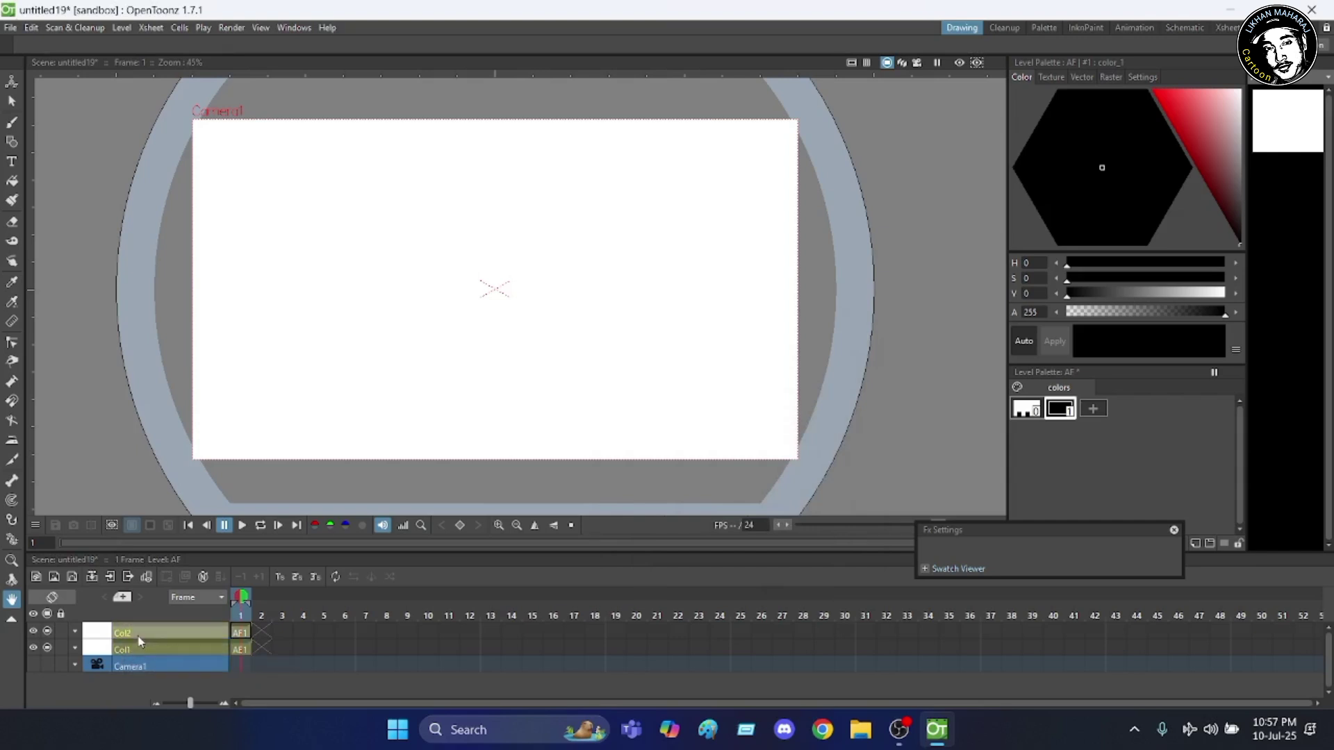
{"action": "left_click", "coordinate": [156, 629]}
{"action": "scroll", "coordinate": [310, 254], "scroll_direction": "down", "scroll_amount": 1}
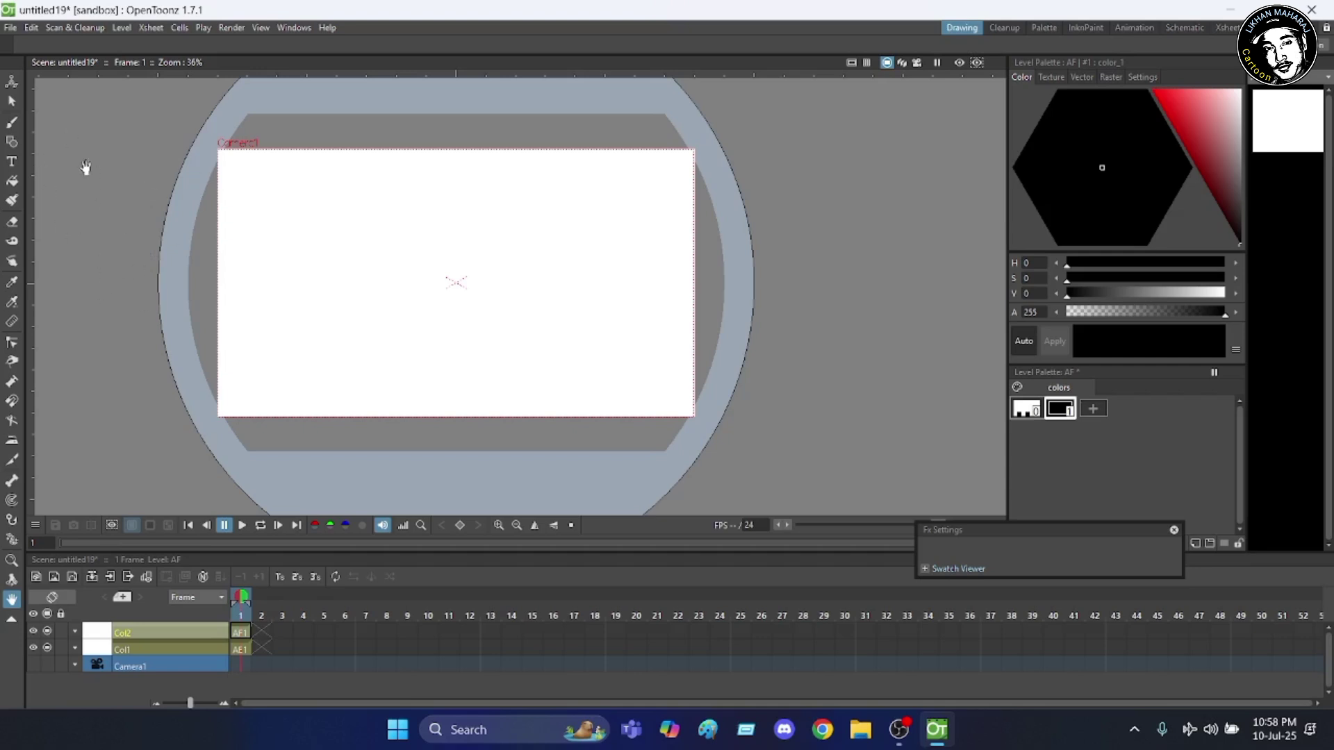
{"action": "left_click", "coordinate": [12, 143]}
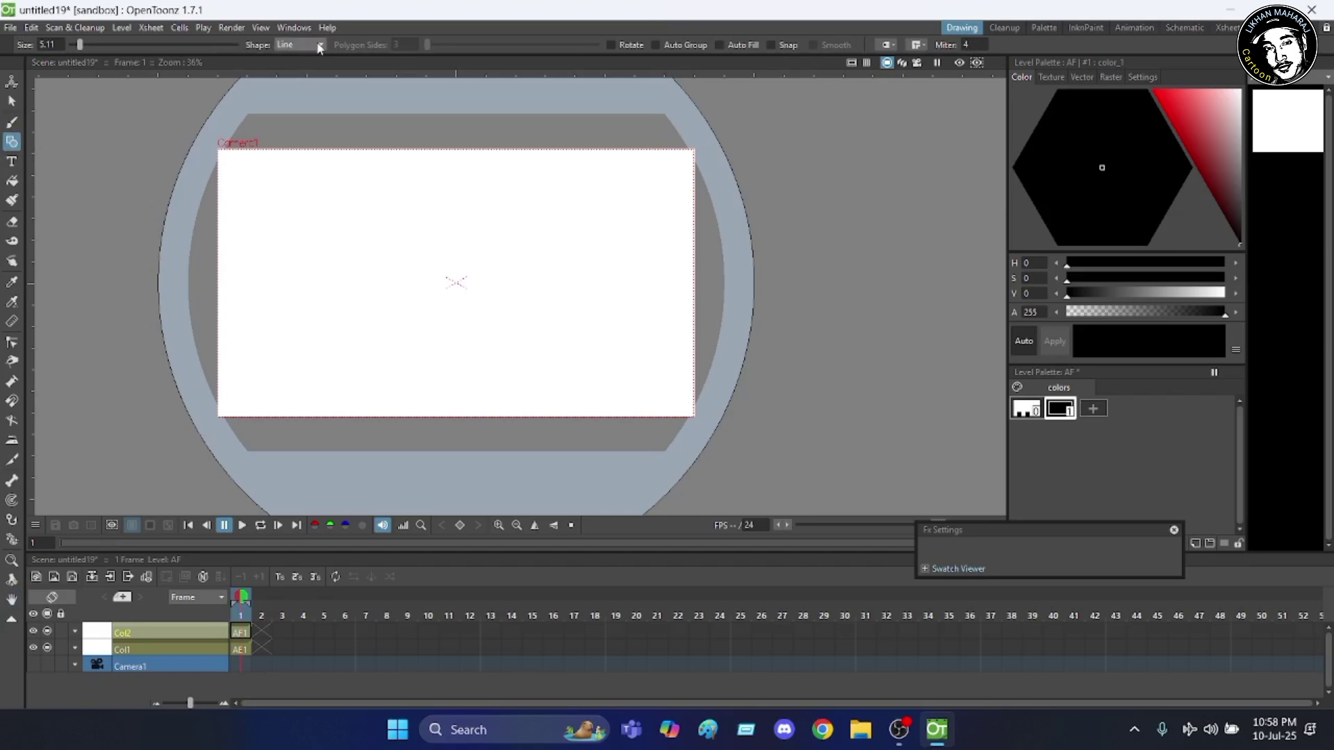
{"action": "left_click", "coordinate": [320, 45]}
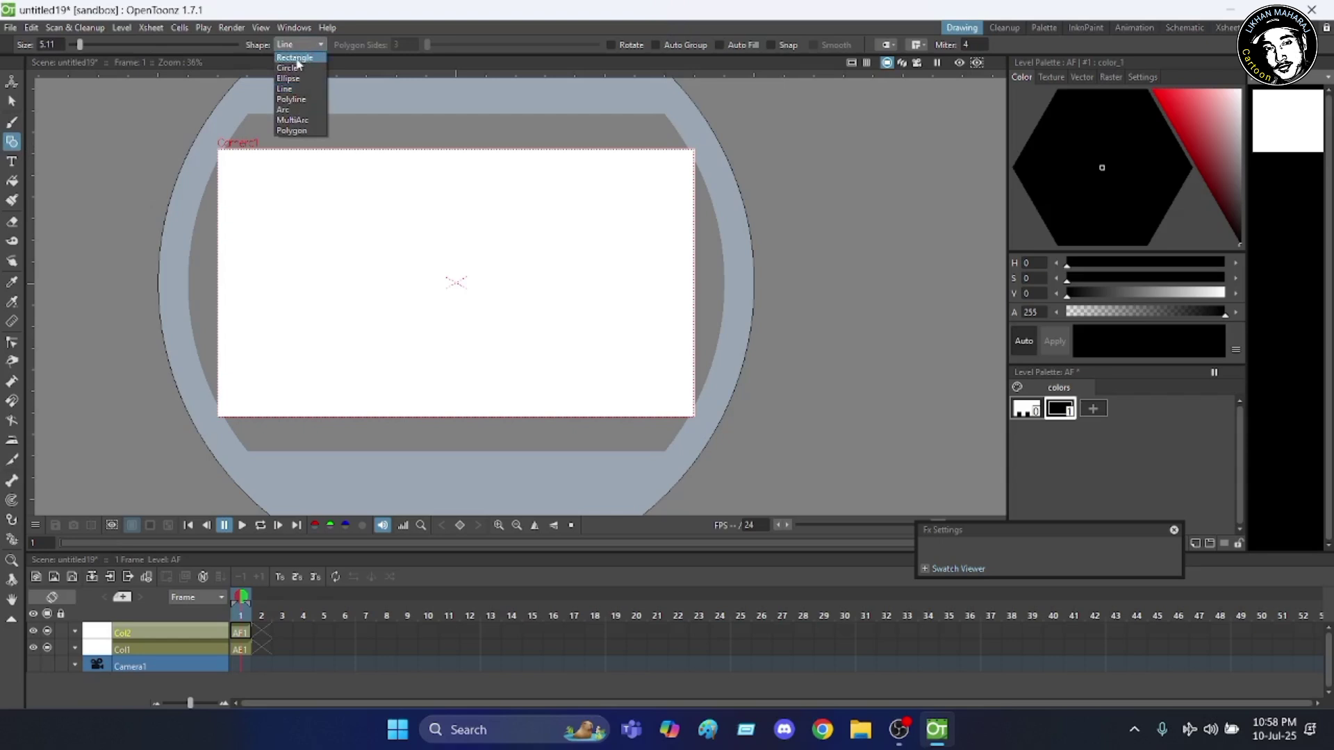
{"action": "left_click", "coordinate": [298, 59]}
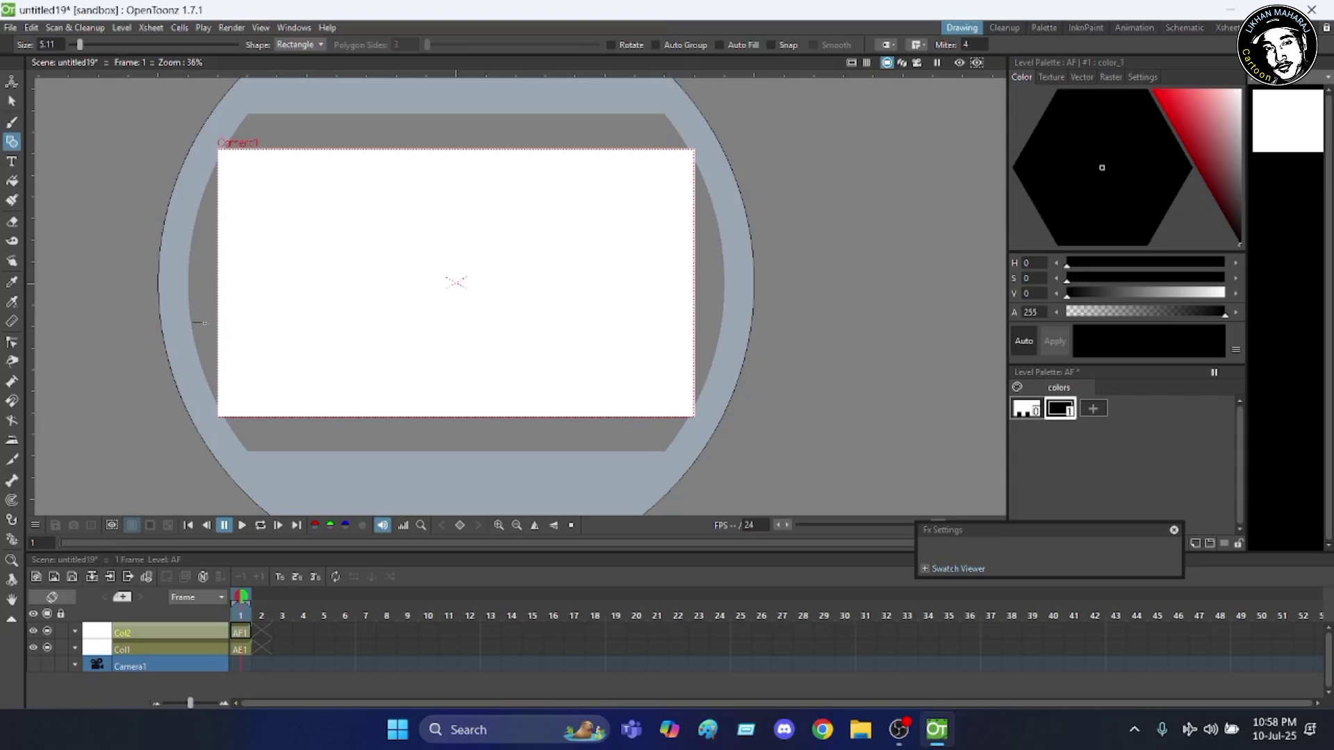
{"action": "left_click_drag", "start_coordinate": [193, 323], "coordinate": [743, 437]}
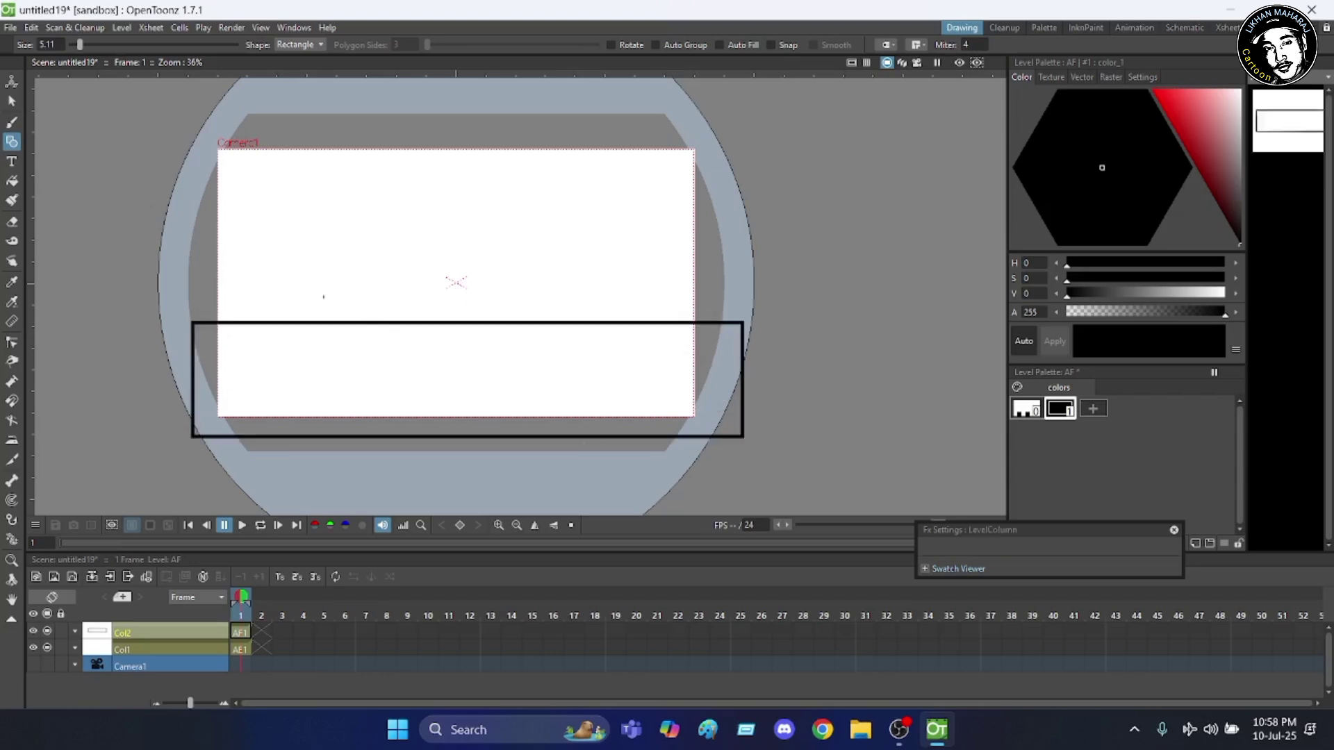
- Draw five near-vertical straight lines dividing the left part of the rectangle into strips, extending the fifth down to the bottom edge
{"action": "scroll", "coordinate": [295, 366], "scroll_direction": "down", "scroll_amount": 1}
{"action": "scroll", "coordinate": [292, 361], "scroll_direction": "up", "scroll_amount": 3}
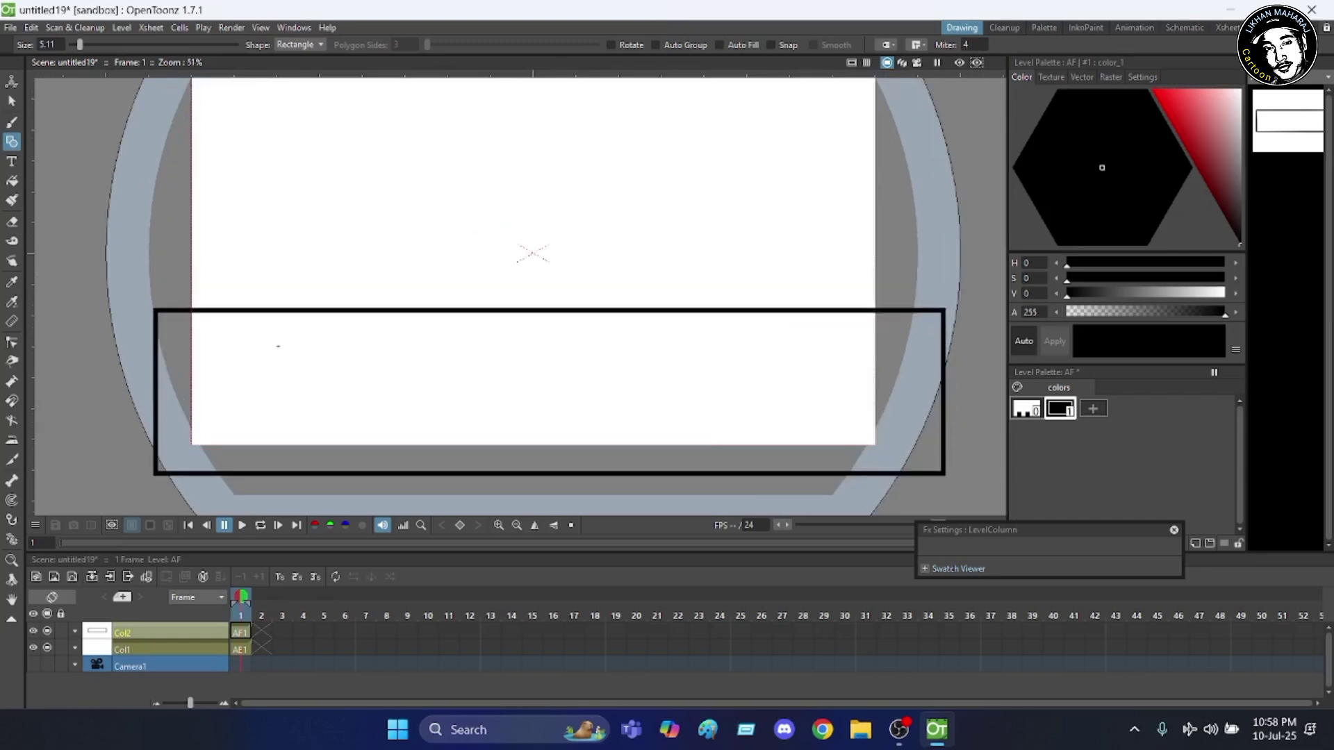
{"action": "scroll", "coordinate": [278, 345], "scroll_direction": "down", "scroll_amount": 1}
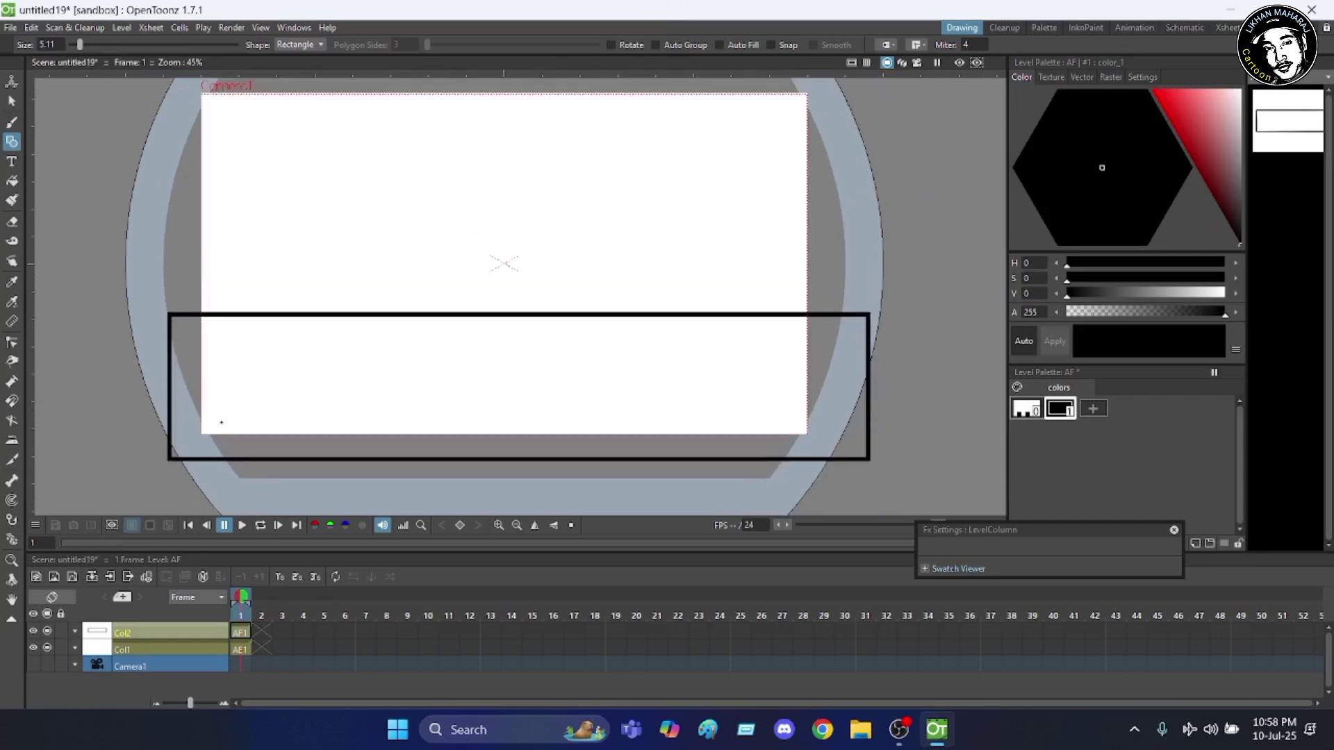
{"action": "scroll", "coordinate": [259, 281], "scroll_direction": "down", "scroll_amount": 1}
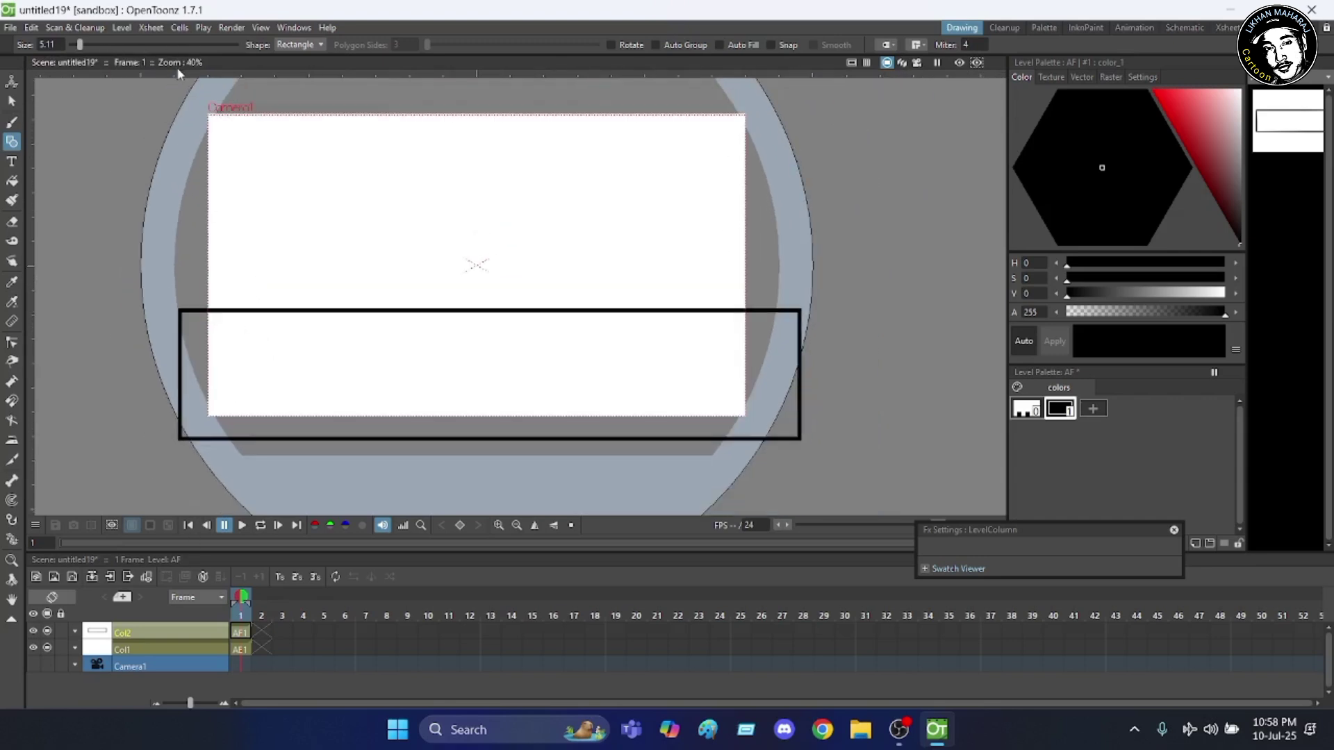
{"action": "left_click", "coordinate": [316, 44]}
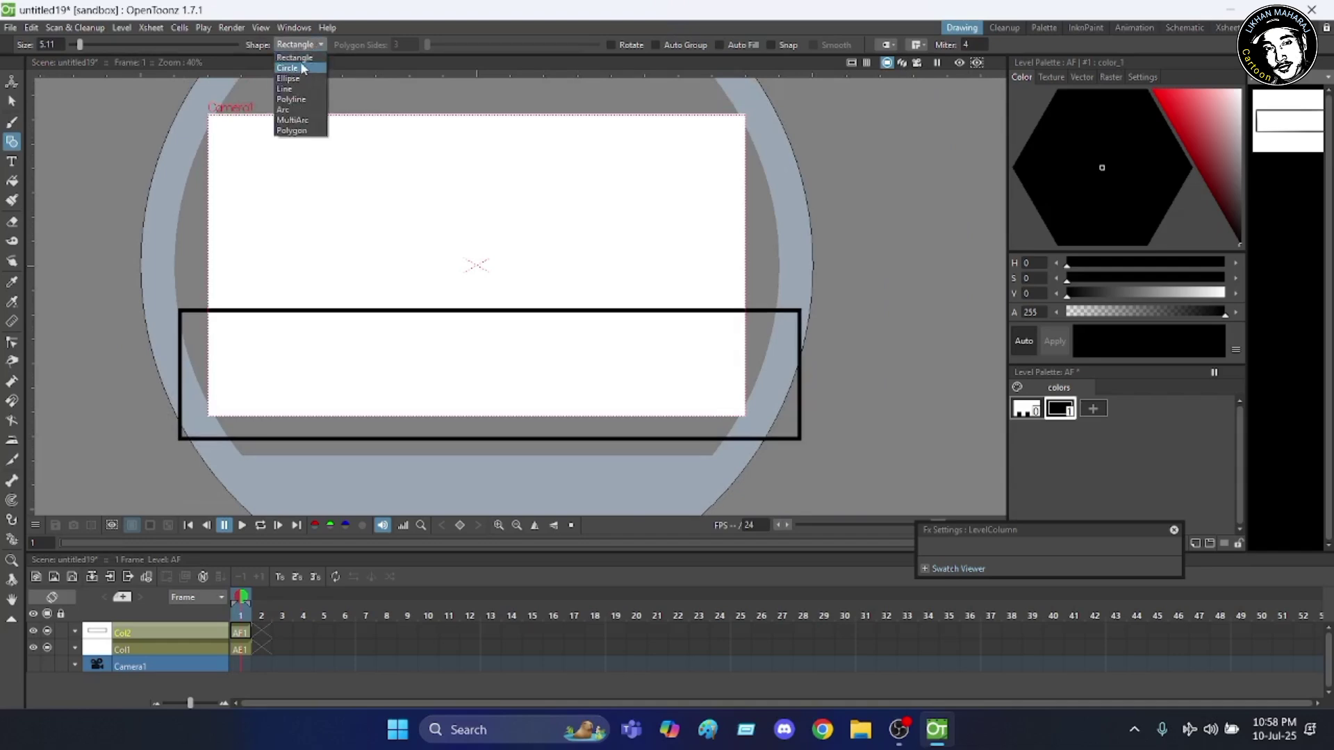
{"action": "left_click", "coordinate": [299, 88]}
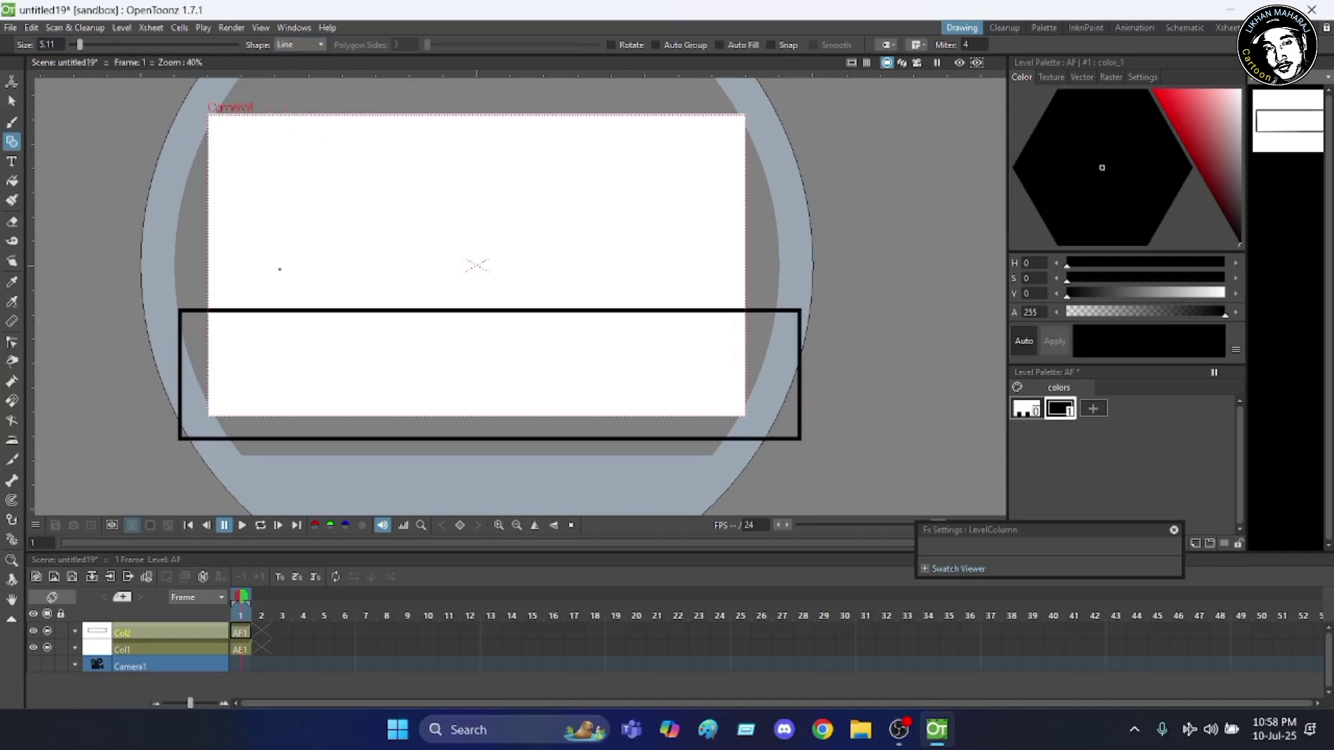
{"action": "scroll", "coordinate": [253, 331], "scroll_direction": "up", "scroll_amount": 2}
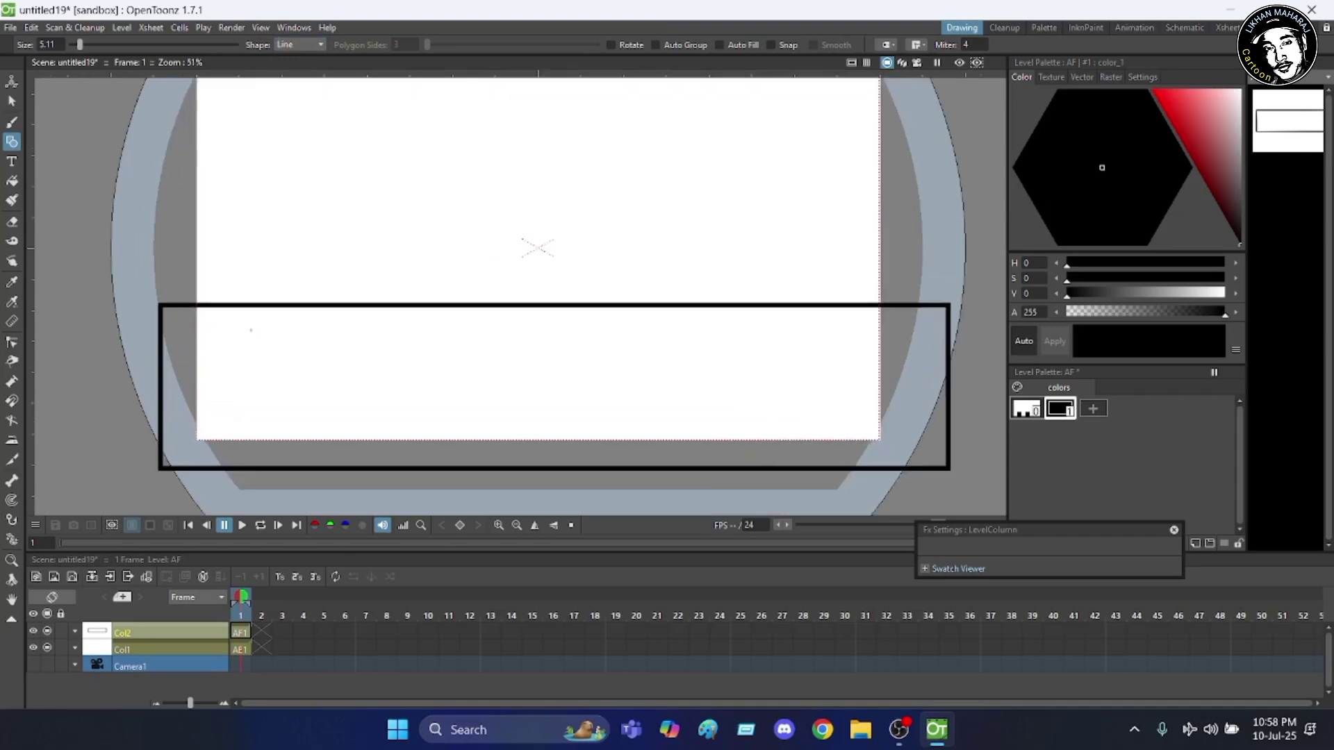
{"action": "scroll", "coordinate": [214, 213], "scroll_direction": "down", "scroll_amount": 4}
{"action": "scroll", "coordinate": [223, 354], "scroll_direction": "up", "scroll_amount": 6}
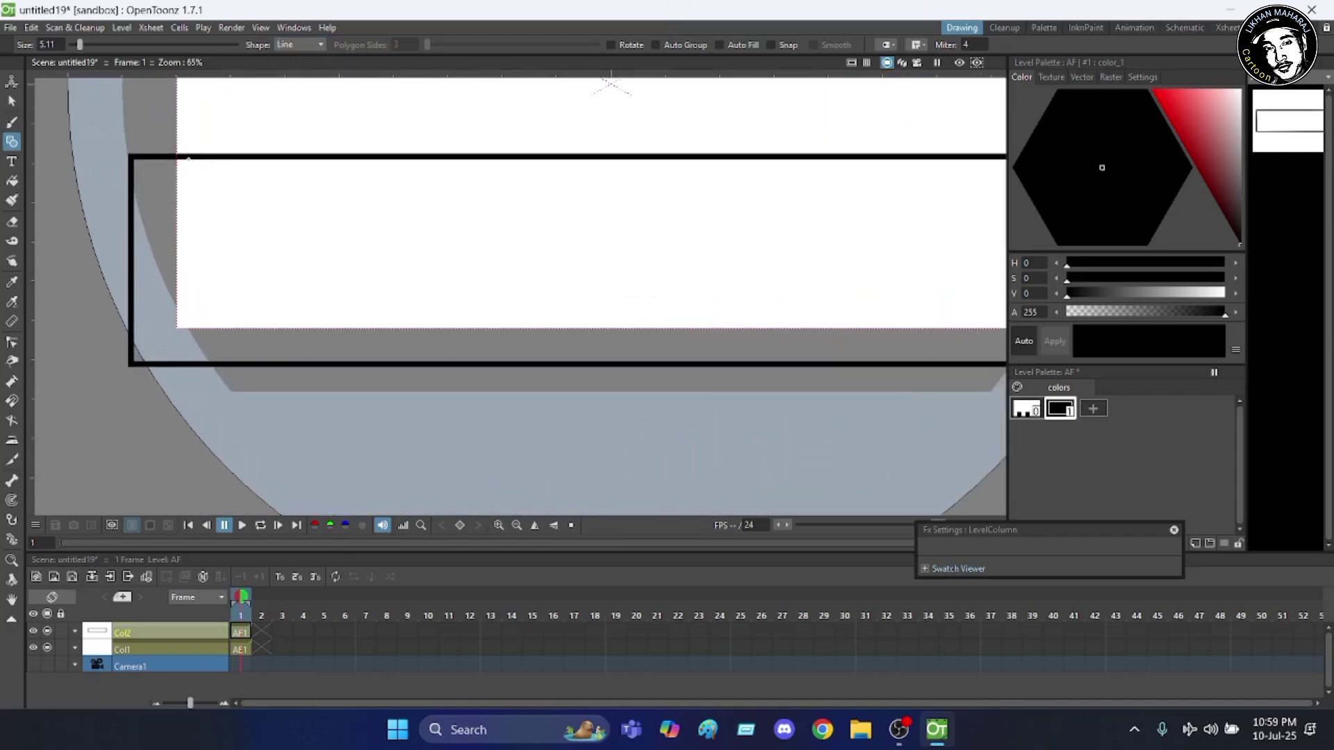
{"action": "left_click_drag", "start_coordinate": [189, 181], "coordinate": [187, 364]}
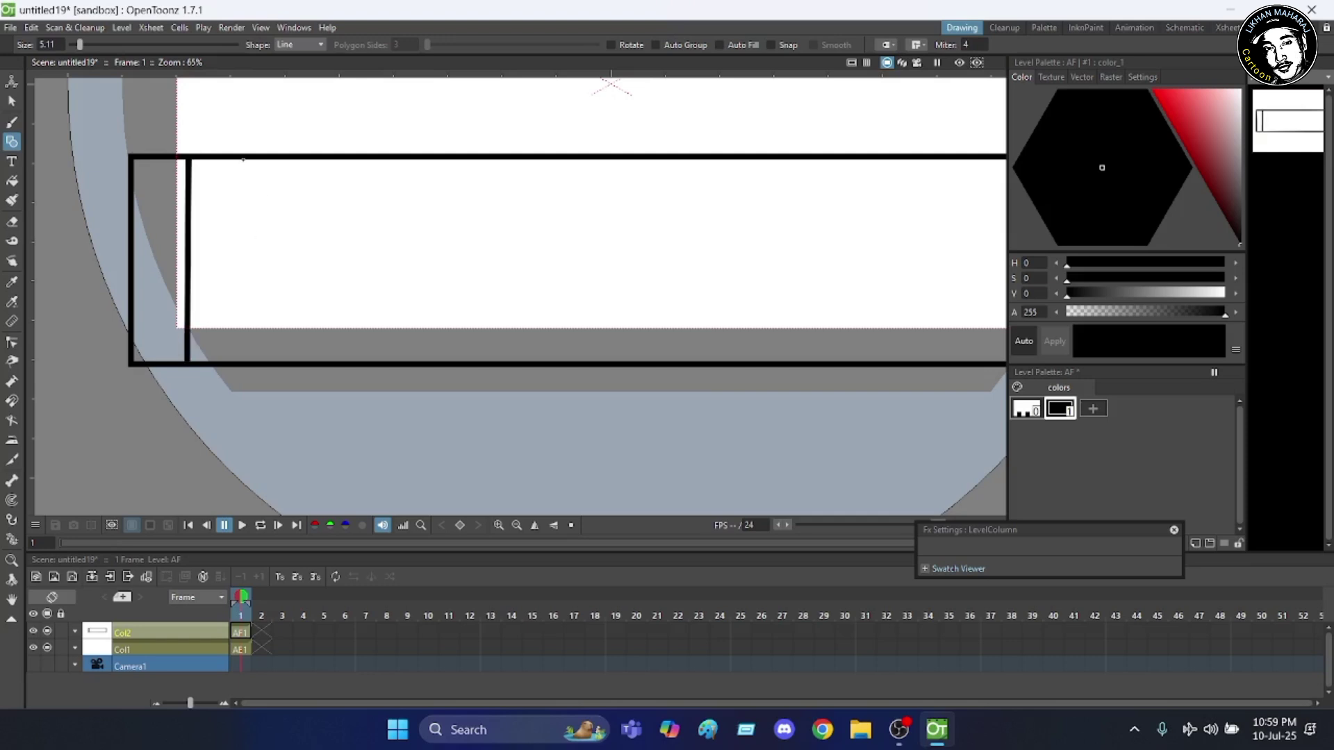
{"action": "left_click_drag", "start_coordinate": [243, 160], "coordinate": [249, 364]}
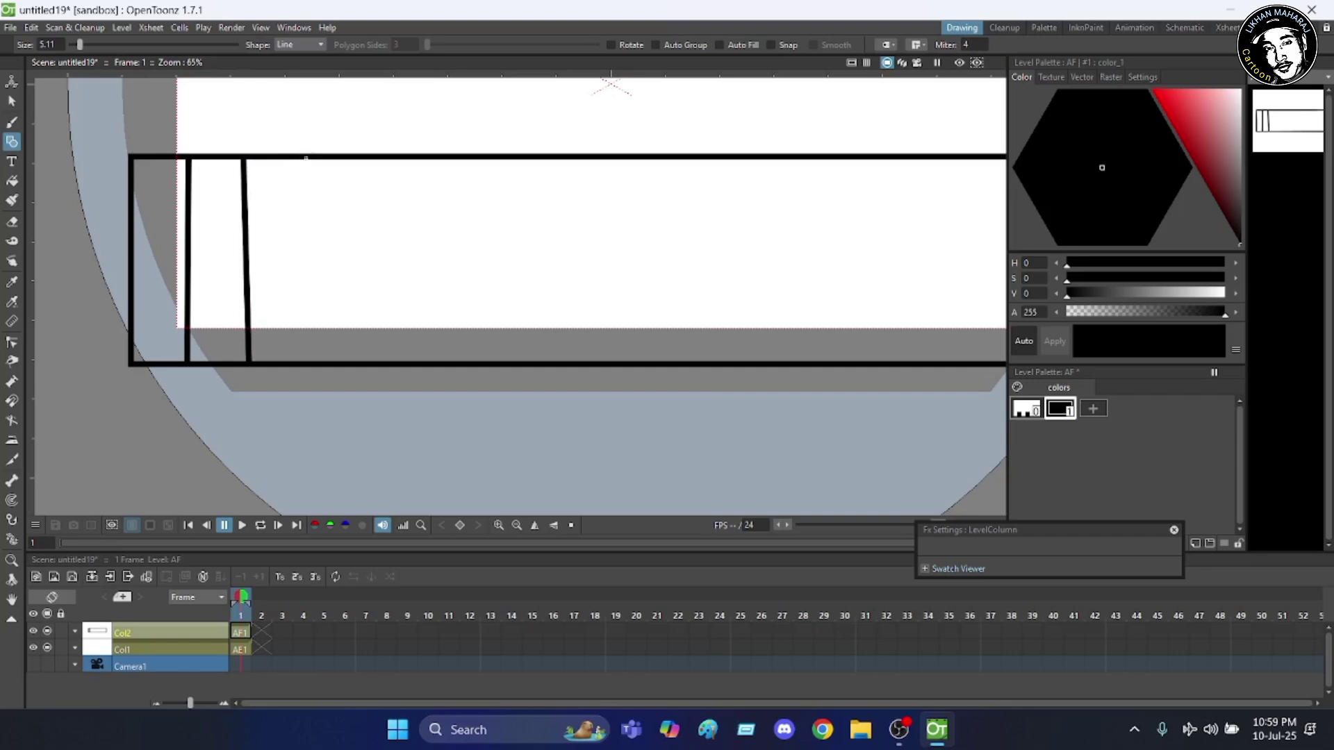
{"action": "left_click_drag", "start_coordinate": [306, 159], "coordinate": [311, 364]}
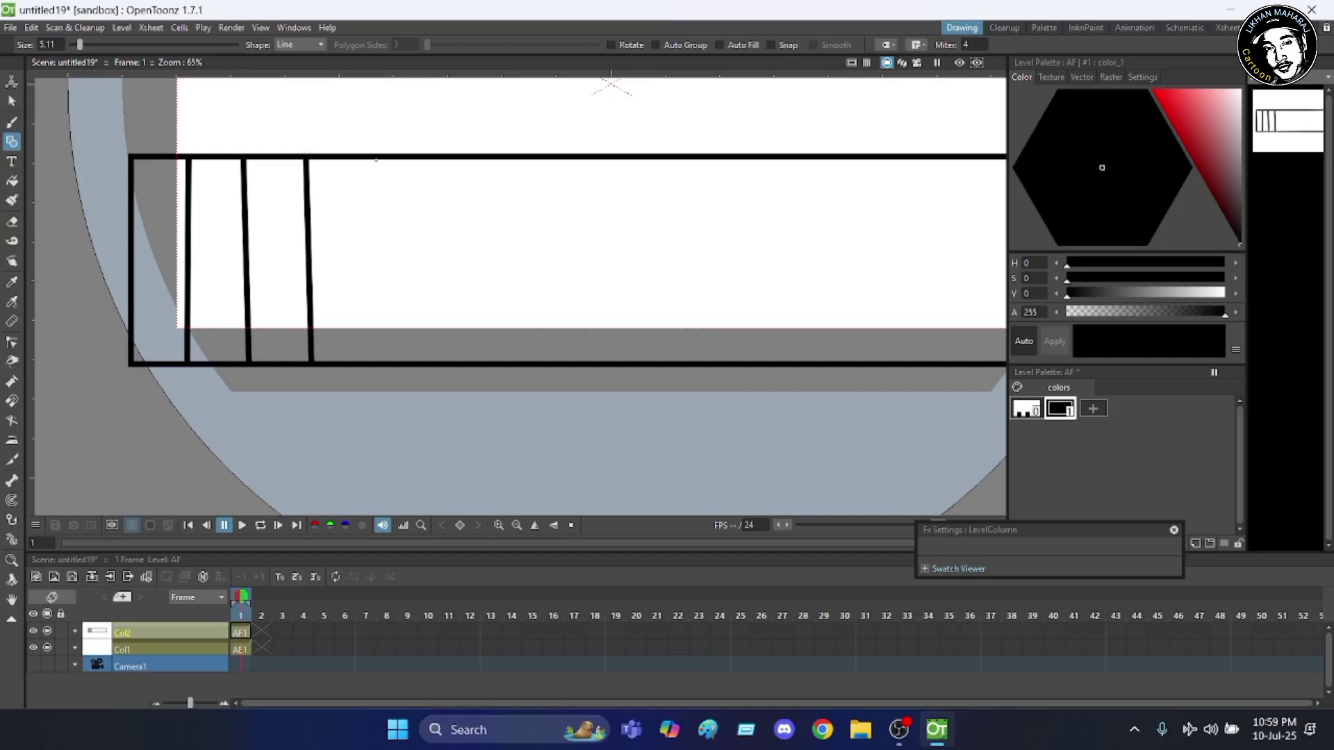
{"action": "left_click_drag", "start_coordinate": [371, 162], "coordinate": [373, 367]}
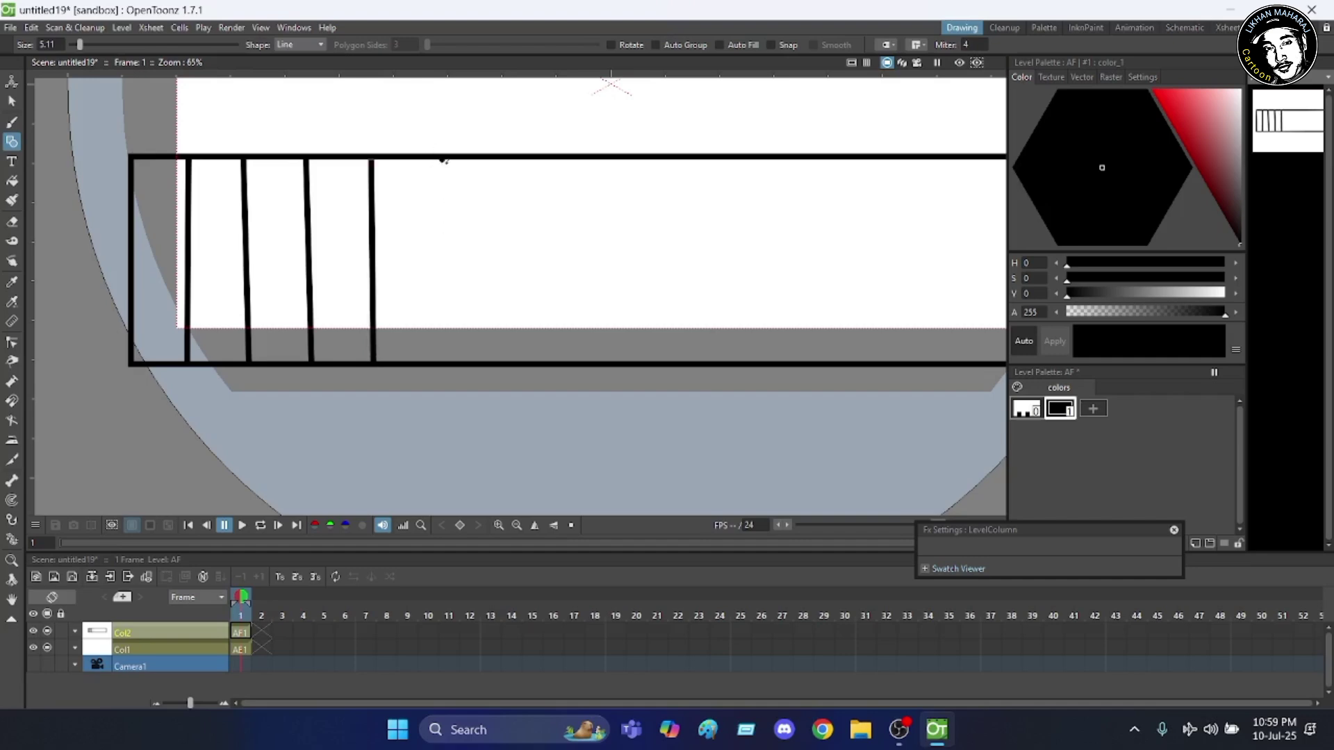
{"action": "left_click_drag", "start_coordinate": [444, 161], "coordinate": [448, 357]}
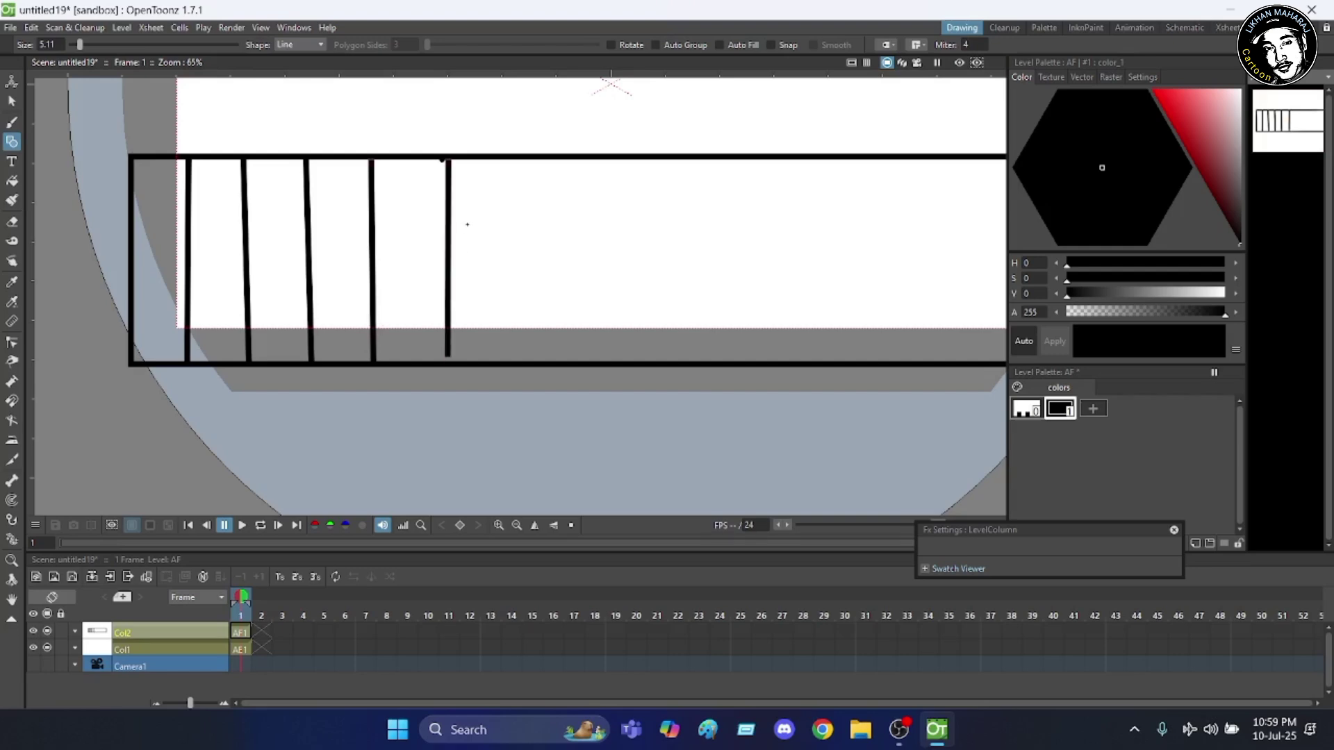
{"action": "scroll", "coordinate": [438, 366], "scroll_direction": "up", "scroll_amount": 3}
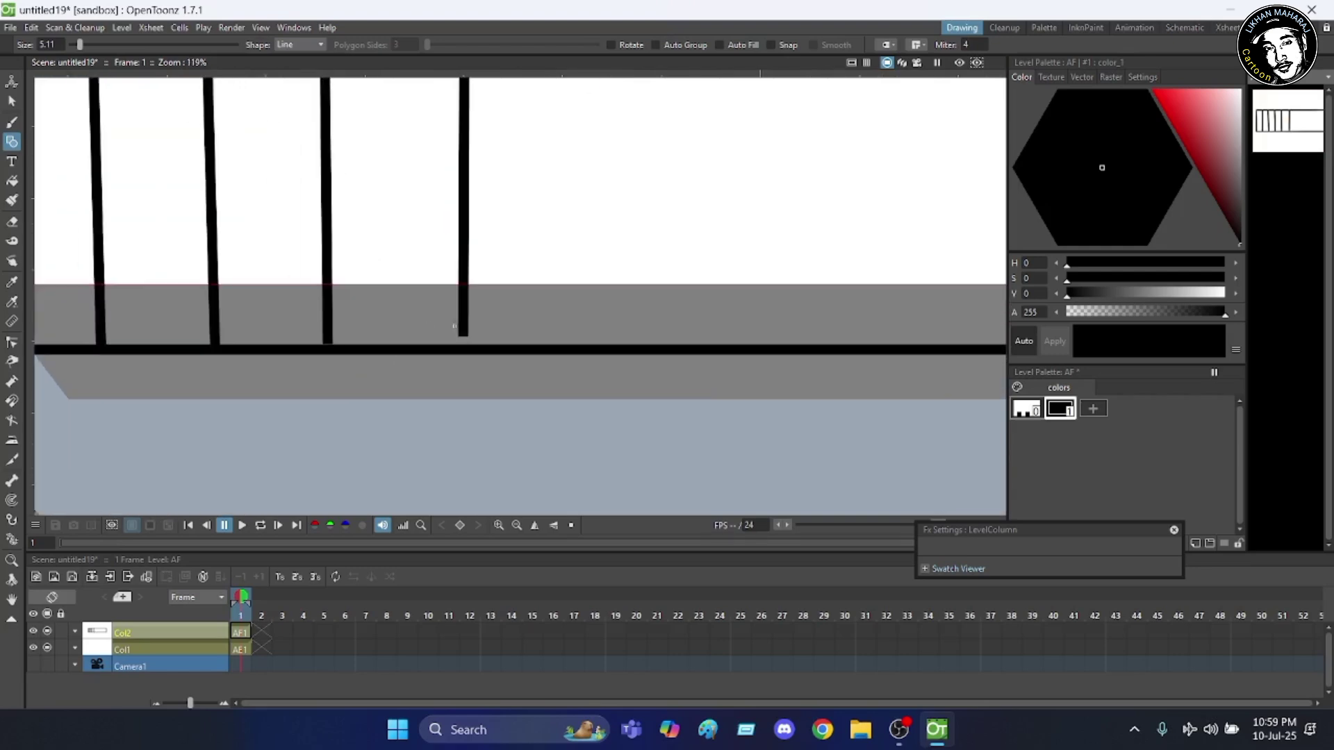
{"action": "left_click_drag", "start_coordinate": [465, 319], "coordinate": [466, 347]}
- Draw nine more evenly spaced, near-vertical lines to divide the rest of the rectangle into strips up to its right edge
{"action": "scroll", "coordinate": [488, 201], "scroll_direction": "down", "scroll_amount": 2}
{"action": "scroll", "coordinate": [471, 404], "scroll_direction": "down", "scroll_amount": 1}
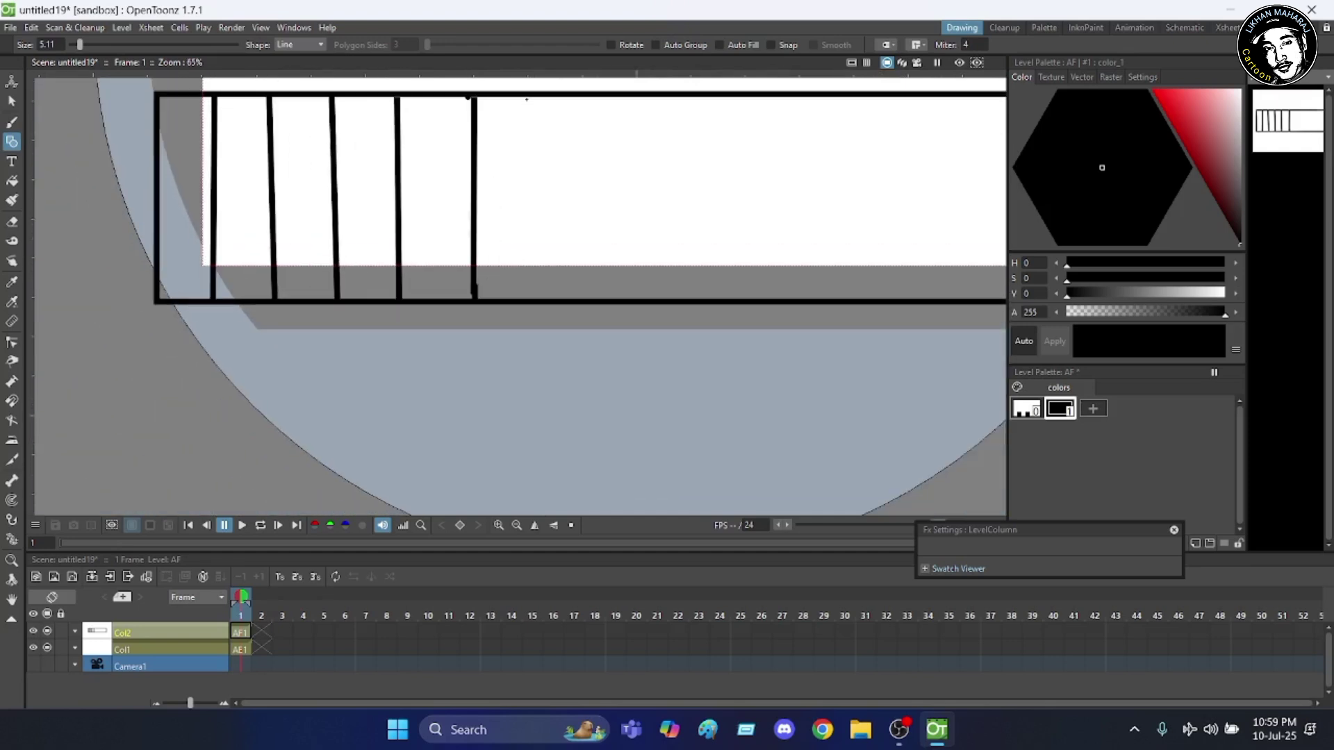
{"action": "scroll", "coordinate": [527, 99], "scroll_direction": "up", "scroll_amount": 2}
{"action": "left_click_drag", "start_coordinate": [533, 90], "coordinate": [527, 420]}
{"action": "scroll", "coordinate": [487, 282], "scroll_direction": "down", "scroll_amount": 1}
{"action": "scroll", "coordinate": [573, 217], "scroll_direction": "down", "scroll_amount": 6}
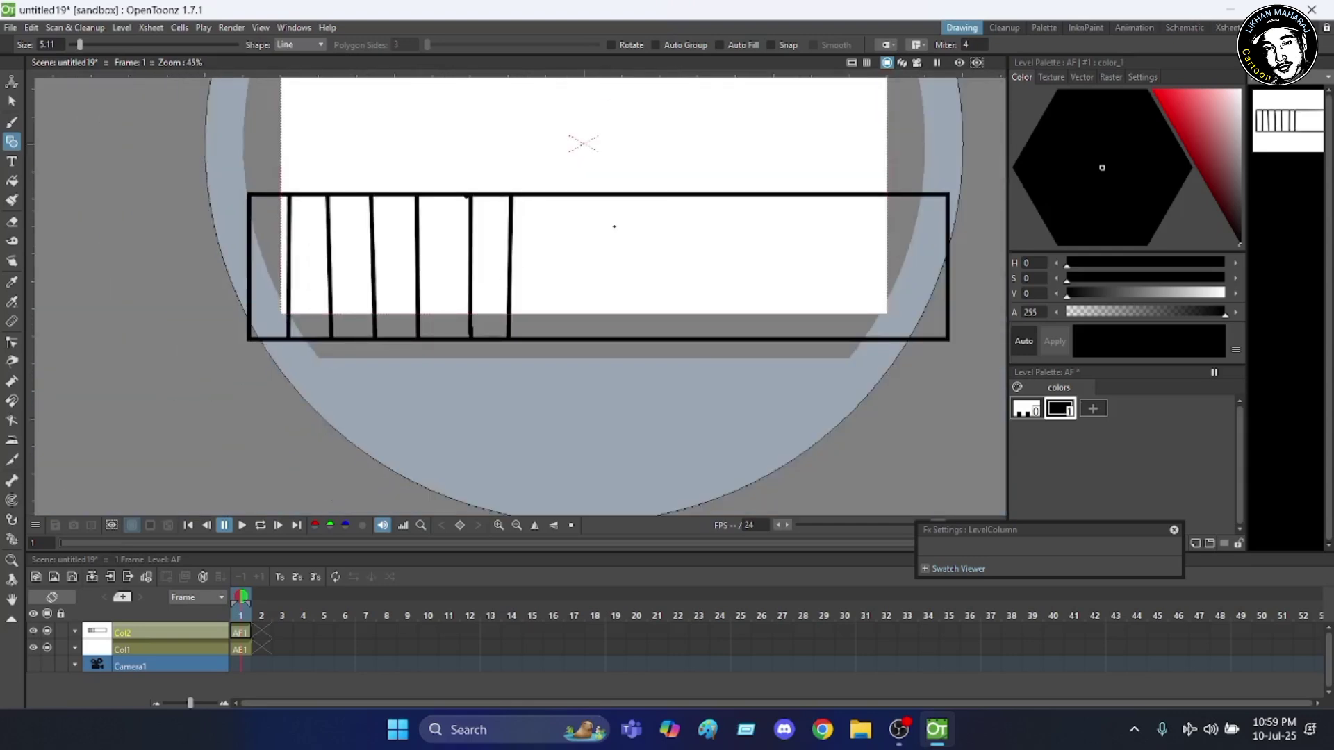
{"action": "scroll", "coordinate": [671, 150], "scroll_direction": "up", "scroll_amount": 4}
{"action": "scroll", "coordinate": [670, 152], "scroll_direction": "down", "scroll_amount": 3}
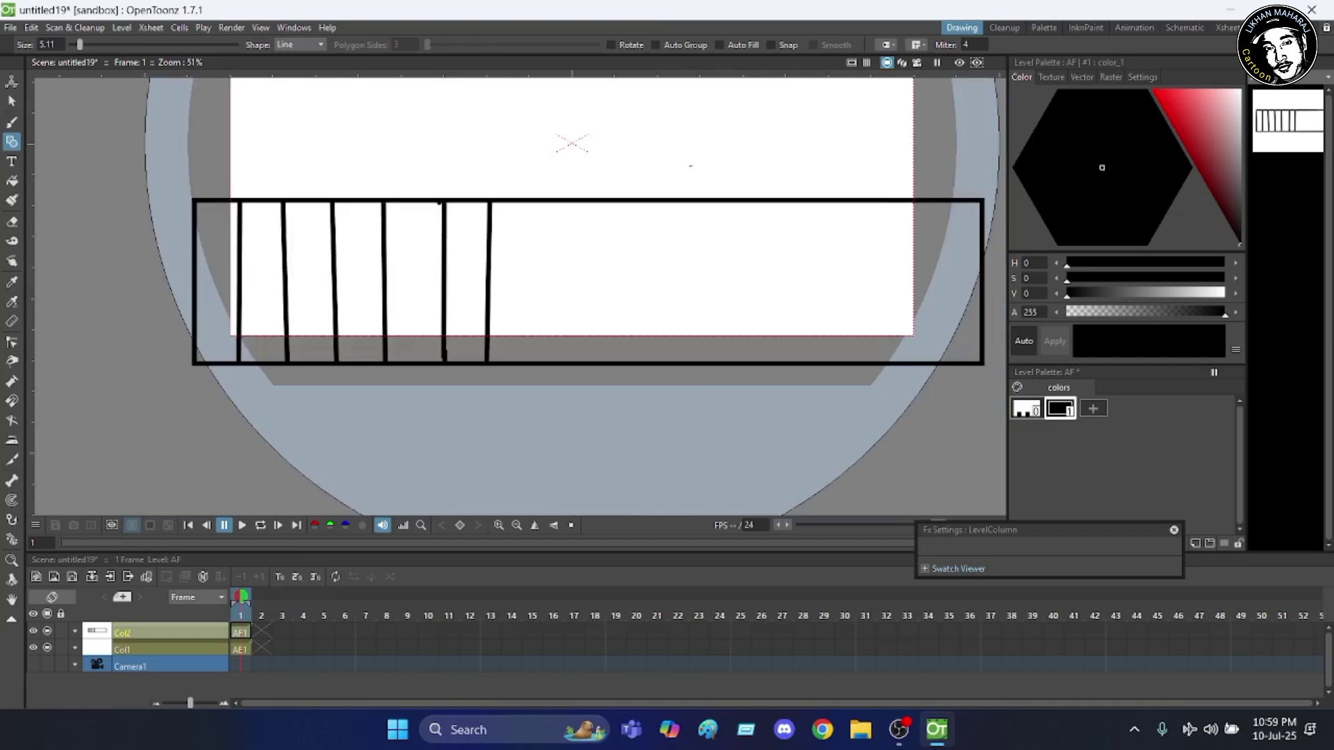
{"action": "left_click_drag", "start_coordinate": [549, 202], "coordinate": [552, 360]}
{"action": "left_click_drag", "start_coordinate": [604, 202], "coordinate": [611, 357]}
{"action": "left_click_drag", "start_coordinate": [662, 202], "coordinate": [664, 356]}
{"action": "left_click_drag", "start_coordinate": [718, 203], "coordinate": [721, 357]}
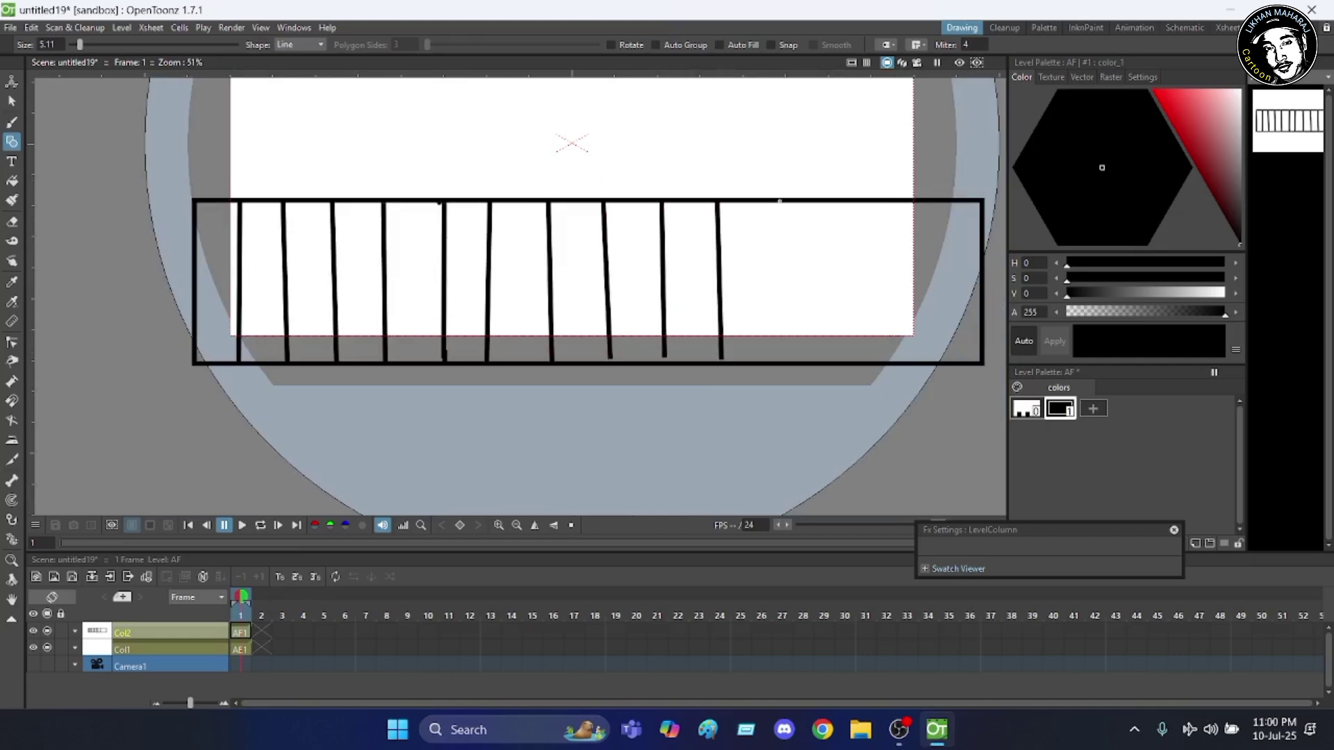
{"action": "left_click_drag", "start_coordinate": [780, 203], "coordinate": [786, 361]}
{"action": "left_click_drag", "start_coordinate": [830, 203], "coordinate": [836, 361]}
{"action": "left_click_drag", "start_coordinate": [887, 202], "coordinate": [890, 360]}
{"action": "left_click_drag", "start_coordinate": [939, 203], "coordinate": [939, 358]}
- Close the gaps under the short divider lines with small line segments reaching the rectangle's bottom edge
{"action": "scroll", "coordinate": [692, 364], "scroll_direction": "up", "scroll_amount": 10}
{"action": "left_click_drag", "start_coordinate": [786, 340], "coordinate": [792, 350]}
{"action": "left_click_drag", "start_coordinate": [595, 337], "coordinate": [597, 350]}
{"action": "scroll", "coordinate": [792, 326], "scroll_direction": "up", "scroll_amount": 10}
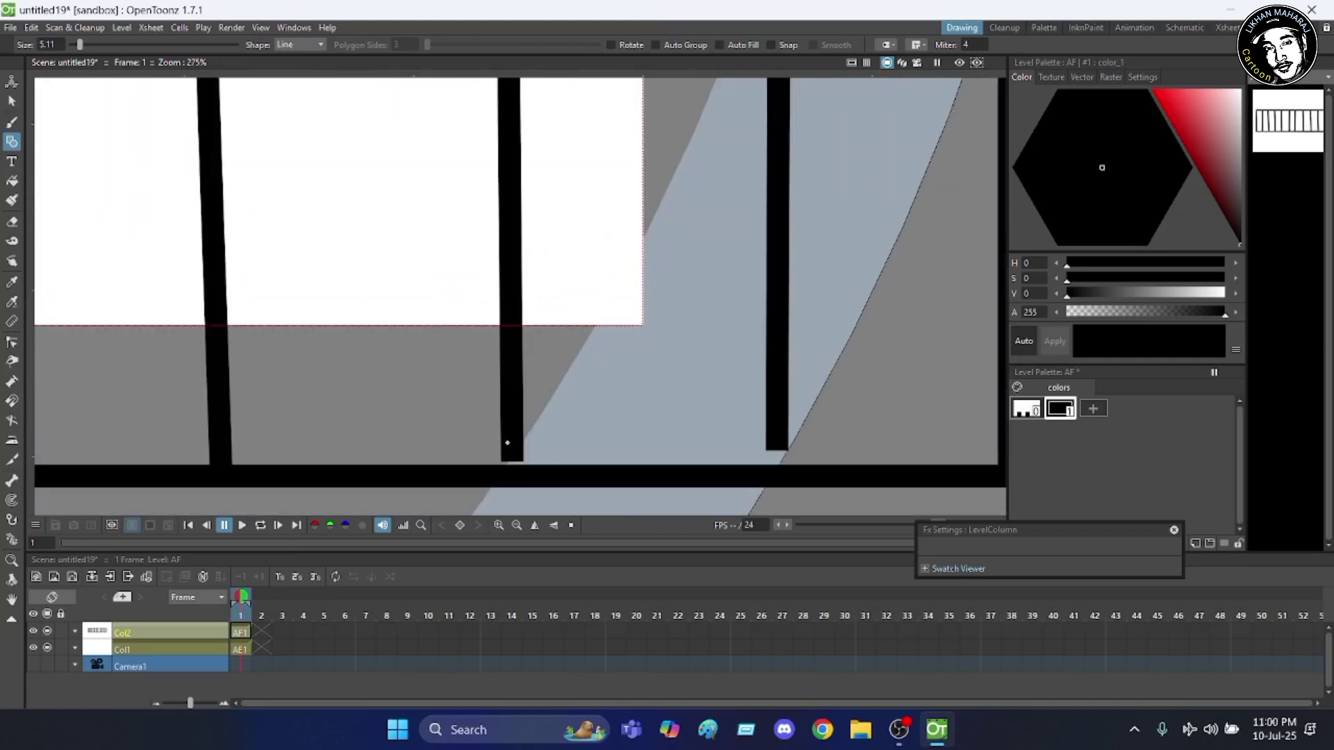
{"action": "left_click_drag", "start_coordinate": [507, 447], "coordinate": [513, 461]}
- Add a red style (H 0, S 92, V 90) to the level palette and fill the leftmost strip with it
{"action": "scroll", "coordinate": [712, 403], "scroll_direction": "down", "scroll_amount": 7}
{"action": "scroll", "coordinate": [712, 403], "scroll_direction": "down", "scroll_amount": 6}
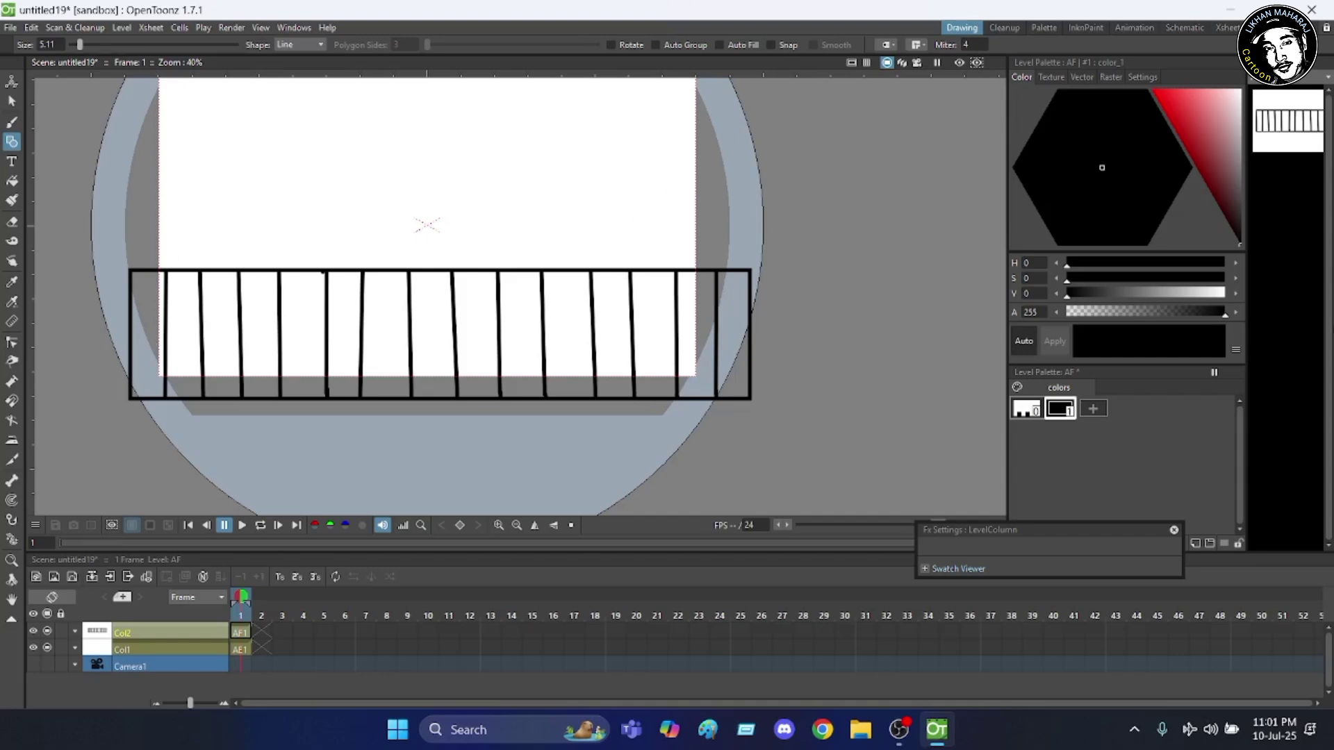
{"action": "left_click", "coordinate": [1093, 409]}
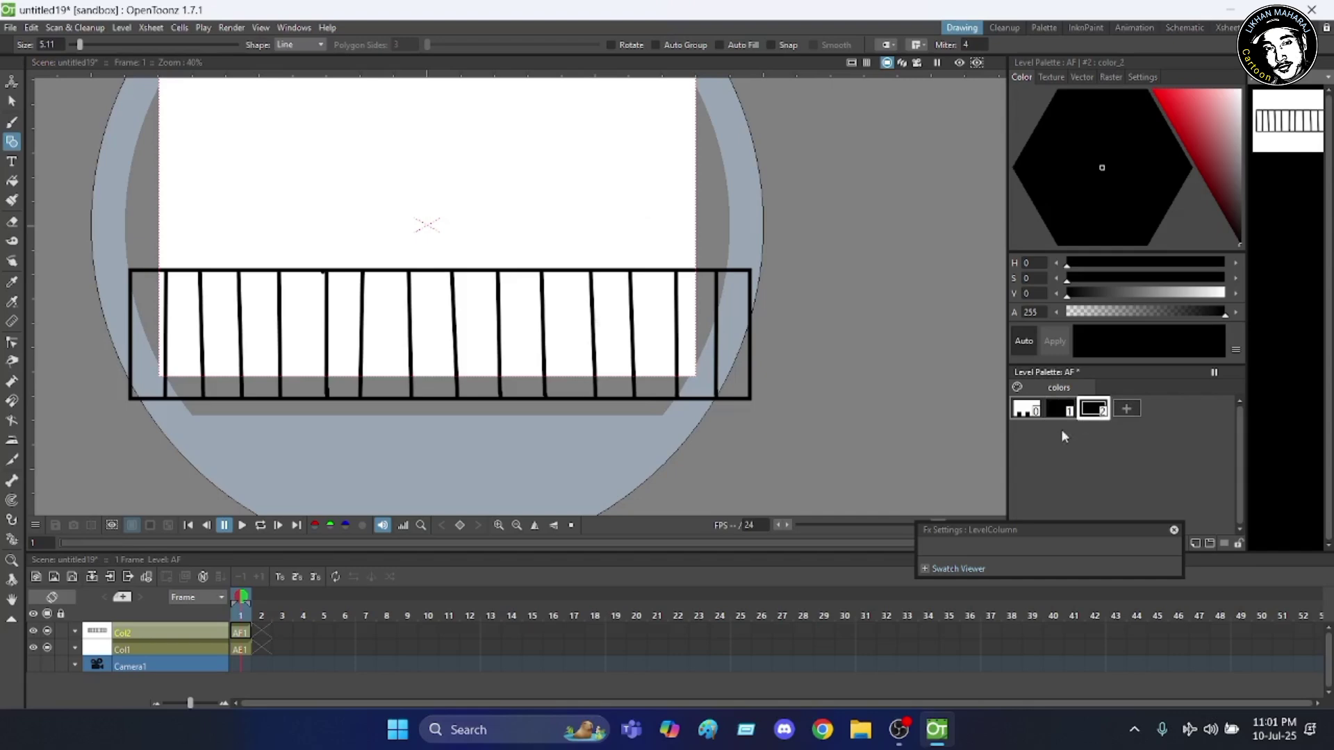
{"action": "left_click", "coordinate": [1165, 102]}
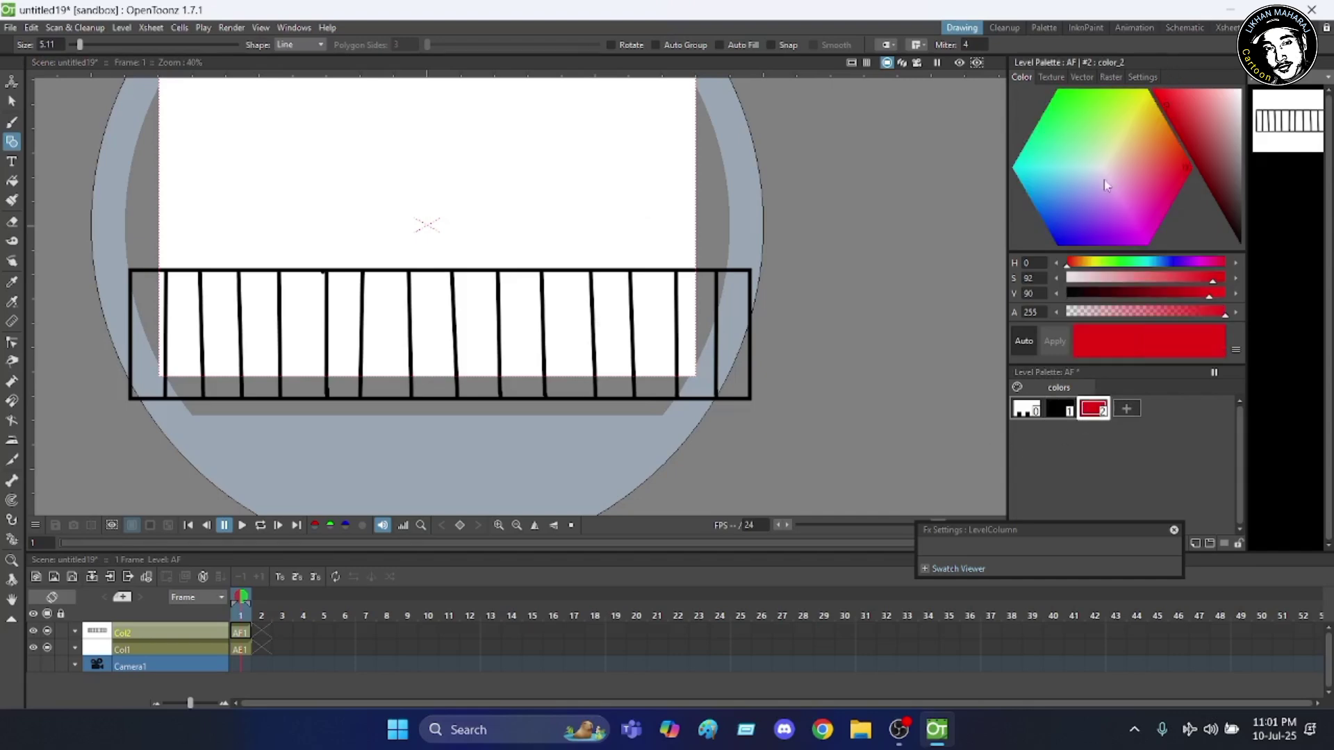
{"action": "left_click", "coordinate": [10, 182]}
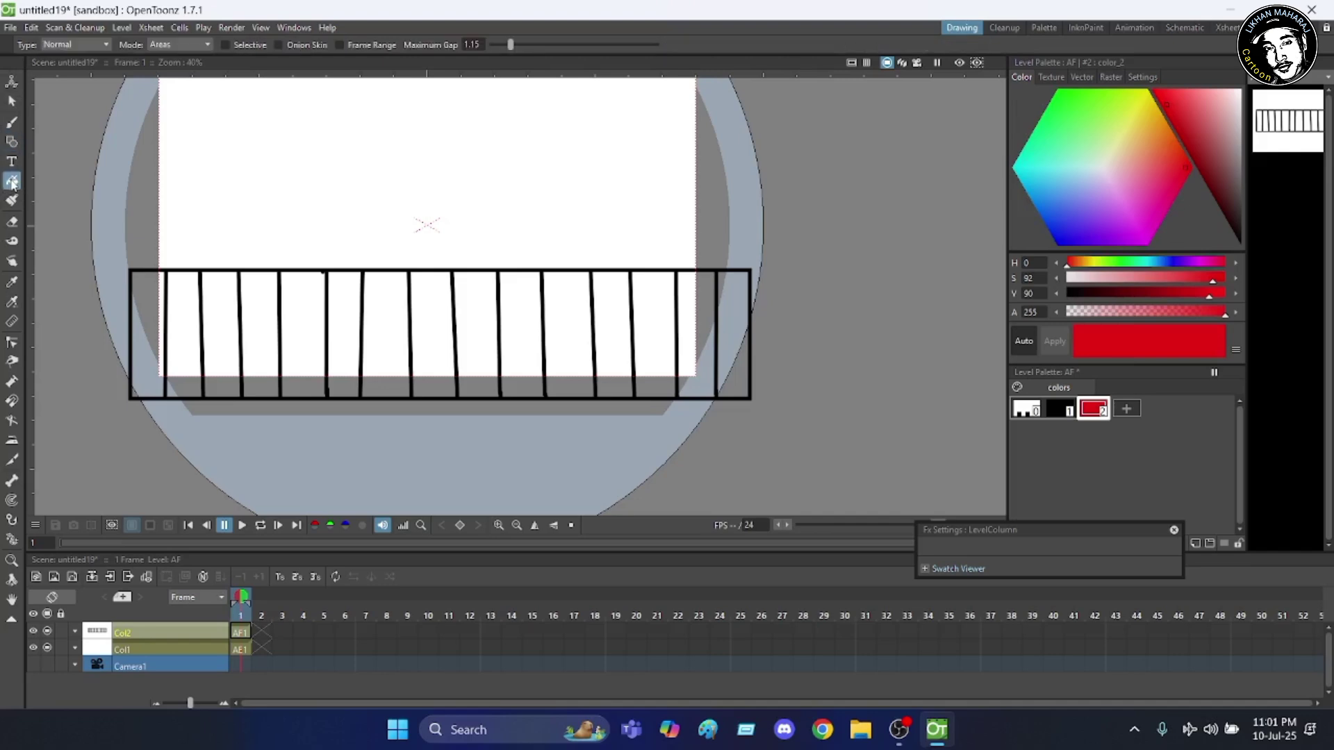
{"action": "left_click", "coordinate": [147, 319]}
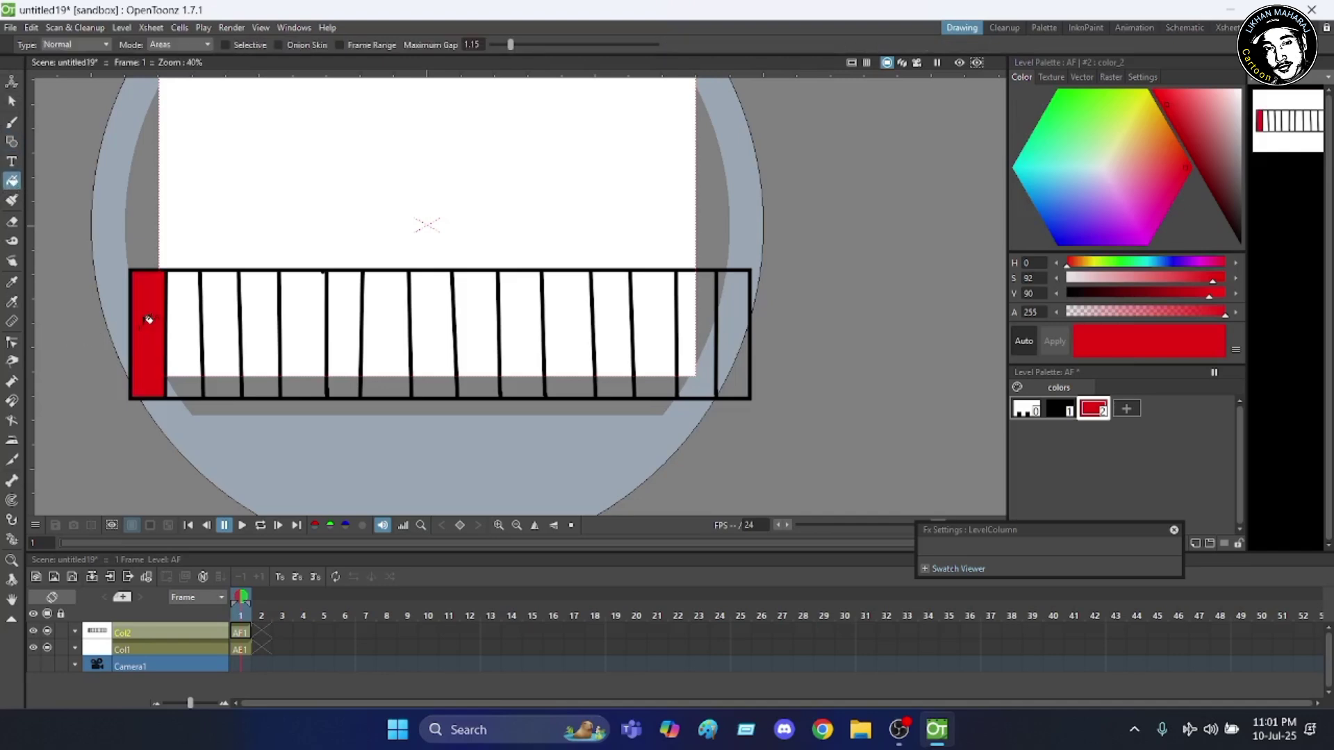
- Add a blue style (H 225, S 92, V 90) to the level palette and fill the second strip with it
{"action": "left_click", "coordinate": [1126, 410]}
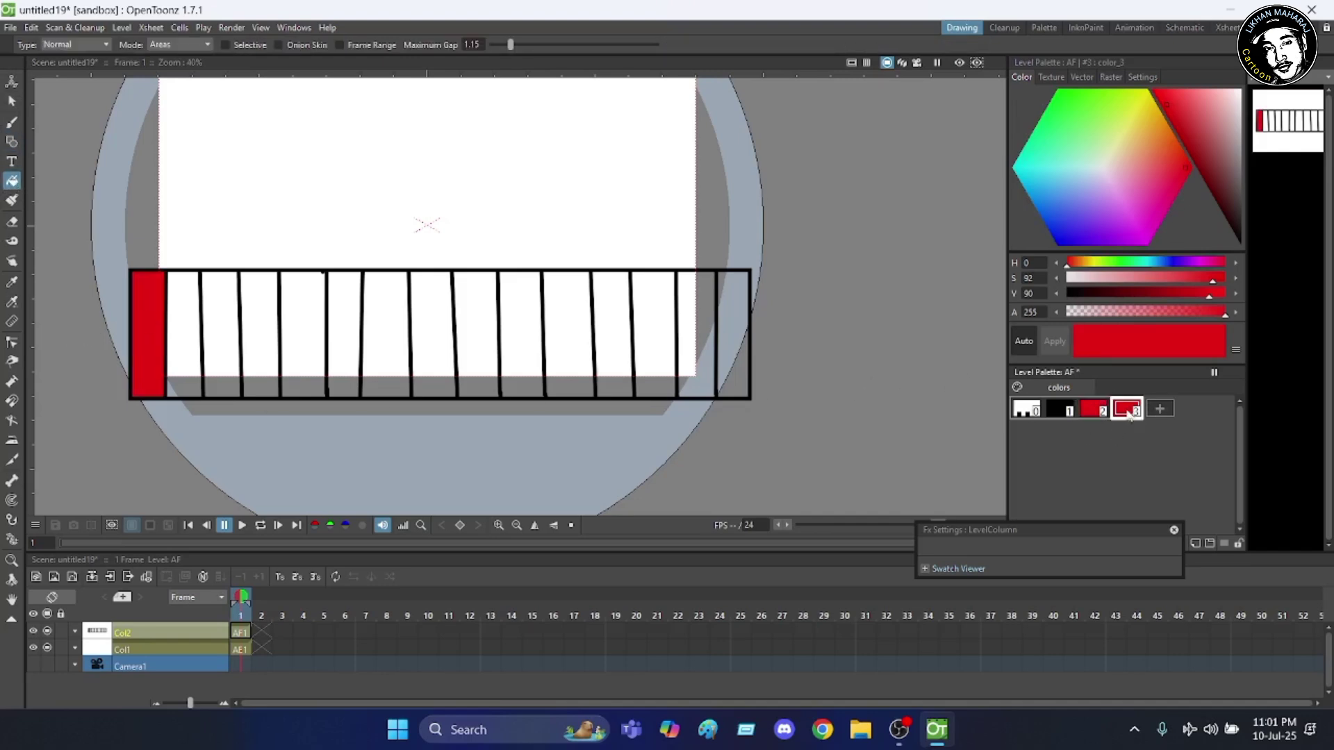
{"action": "left_click", "coordinate": [1166, 265]}
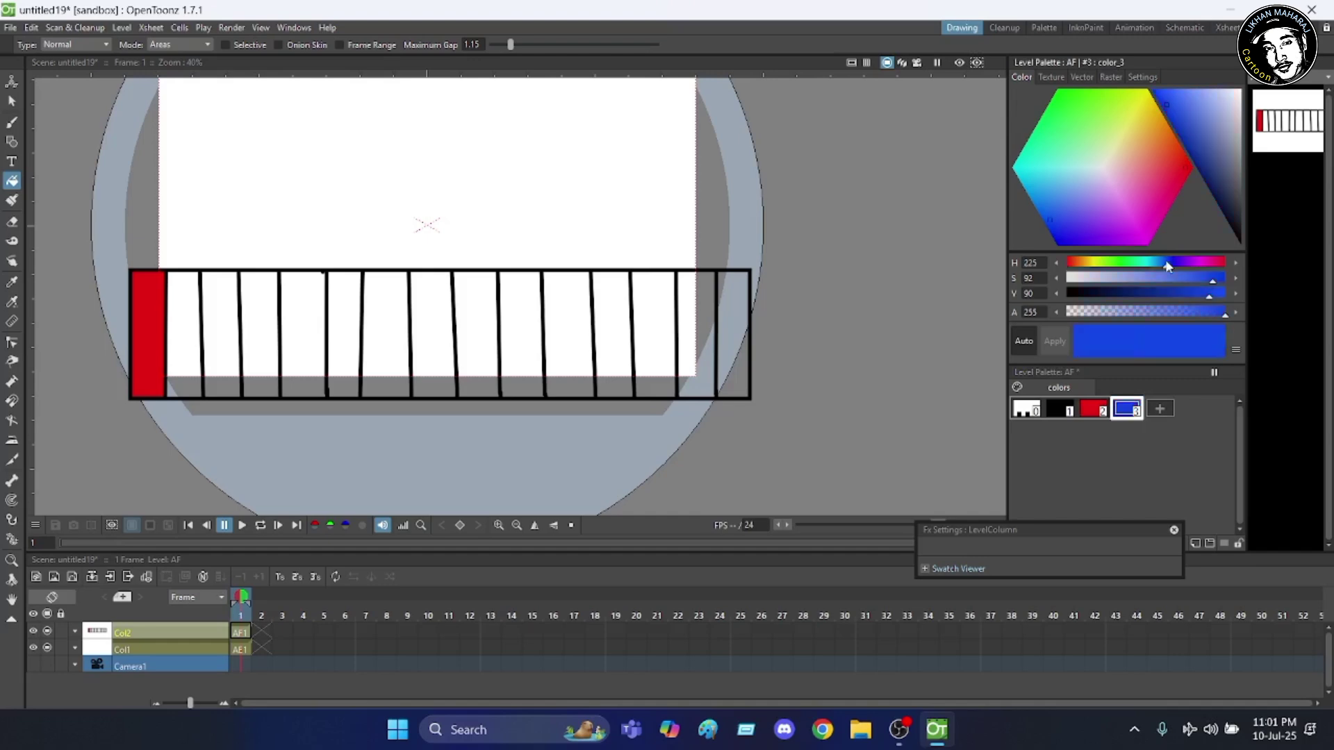
{"action": "left_click", "coordinate": [211, 341]}
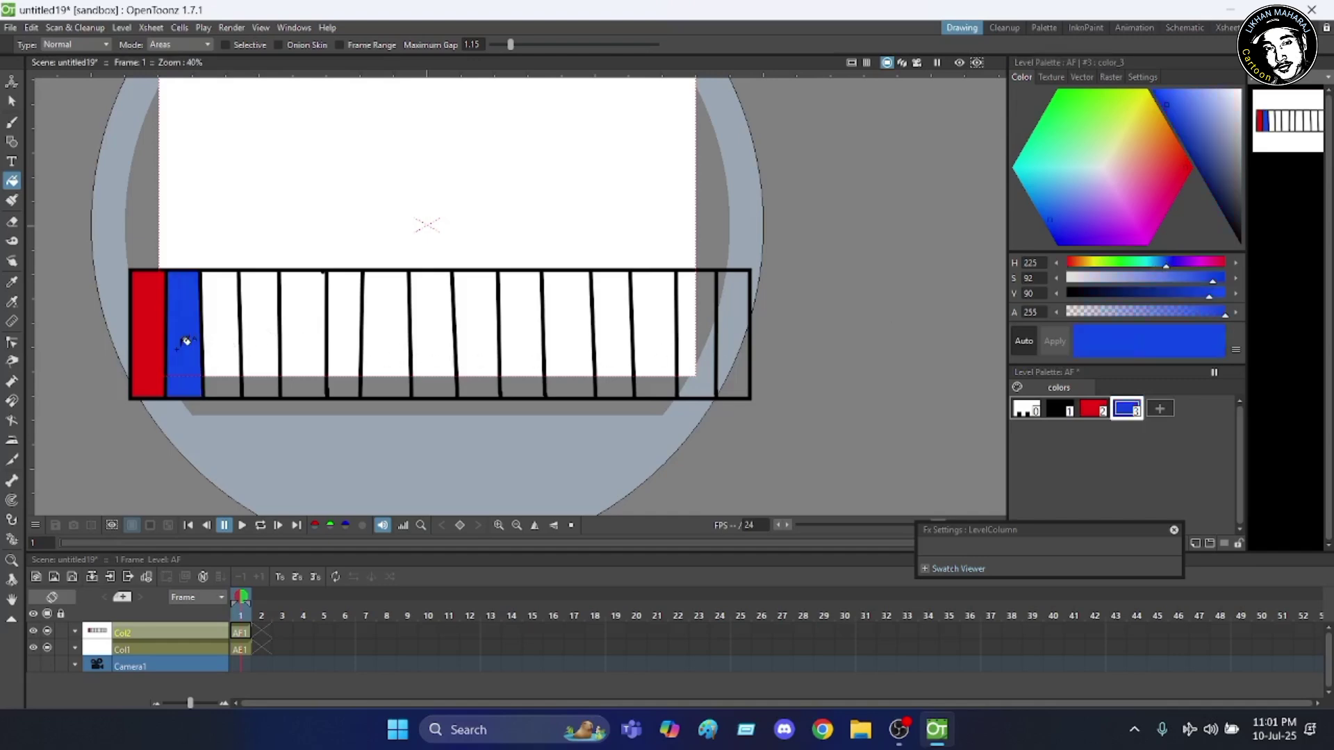
- Add a green style (H 119, S 78, V 90) to the level palette and fill the third strip with it
{"action": "left_click", "coordinate": [1160, 410]}
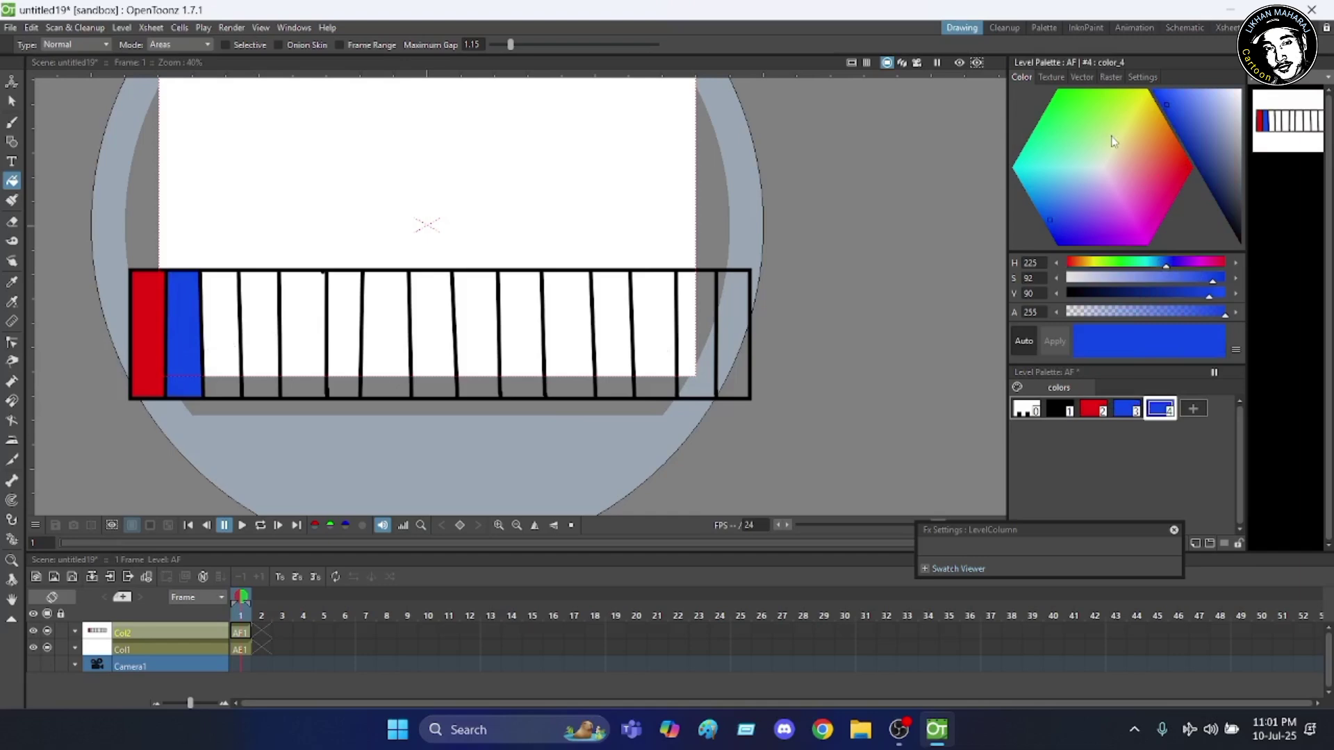
{"action": "left_click", "coordinate": [1069, 109]}
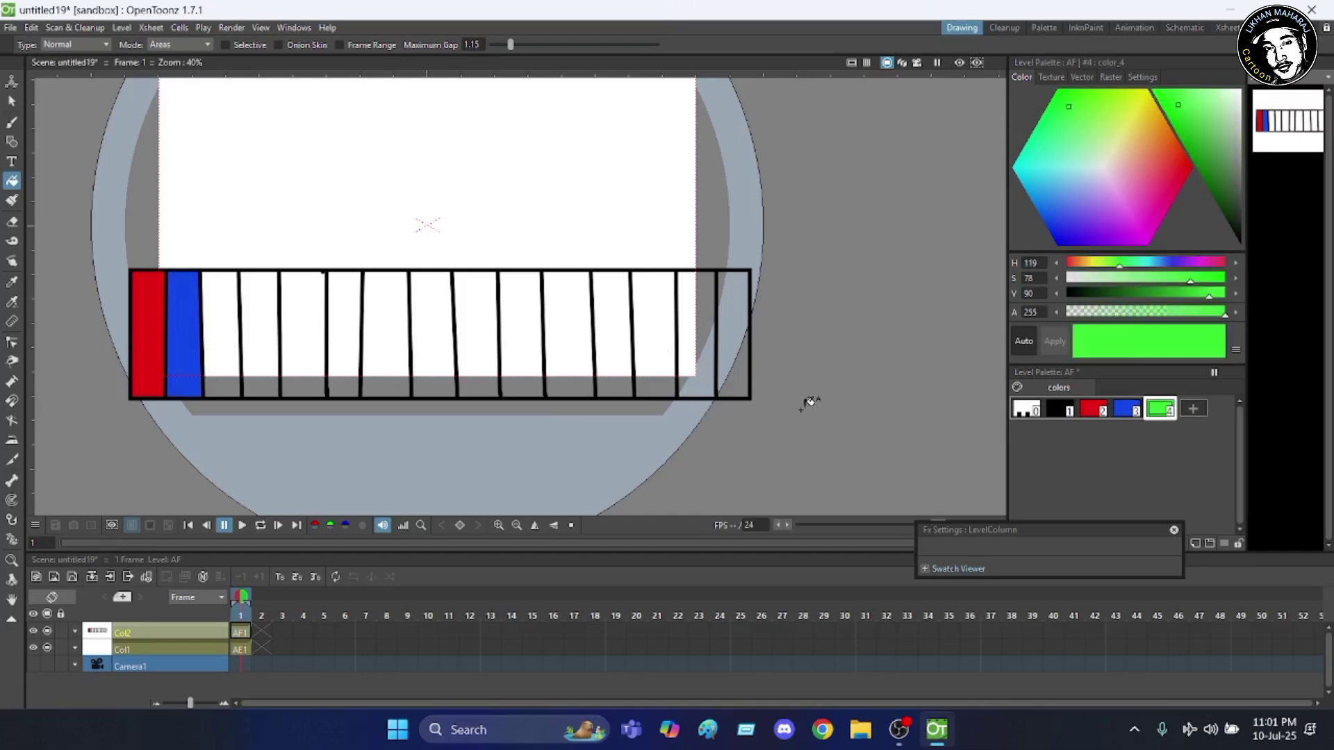
{"action": "left_click", "coordinate": [210, 337]}
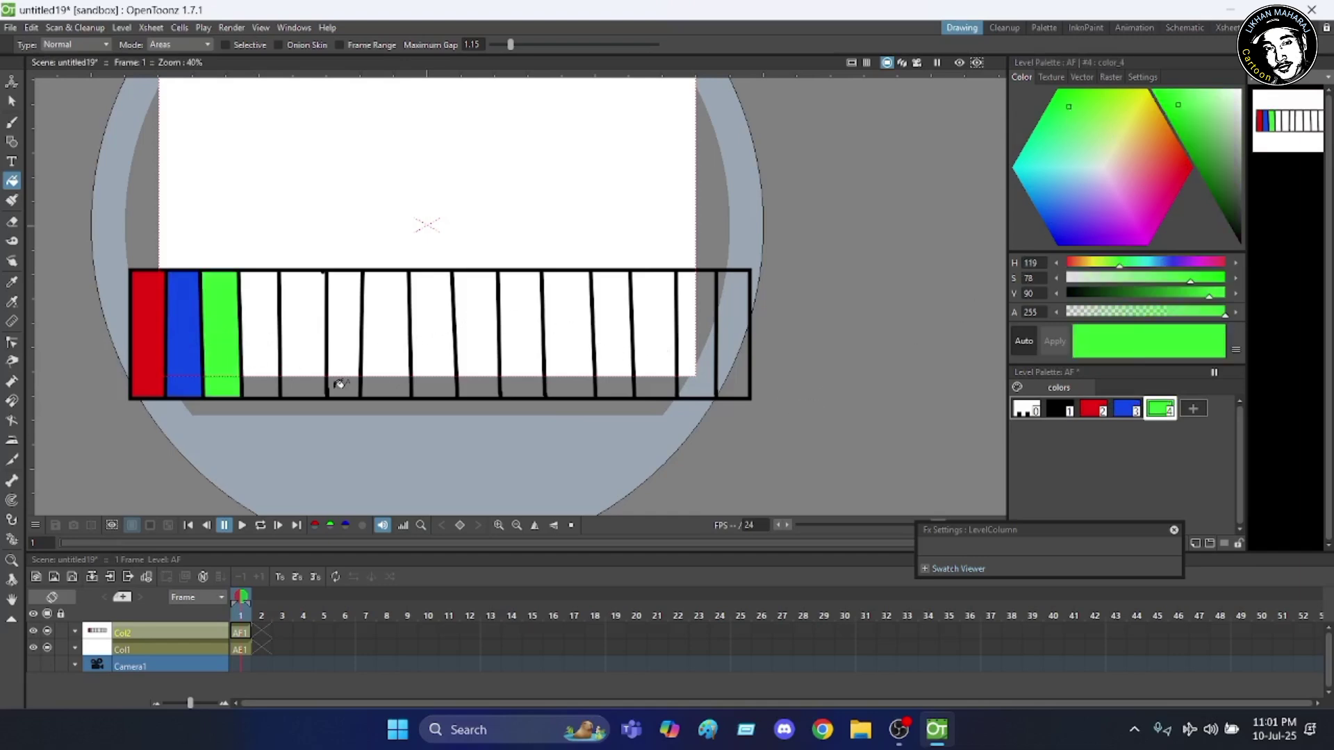
- Add a yellow style (H 61, S 69, V 90) to the level palette and fill the fourth strip with it
{"action": "left_click", "coordinate": [1194, 409]}
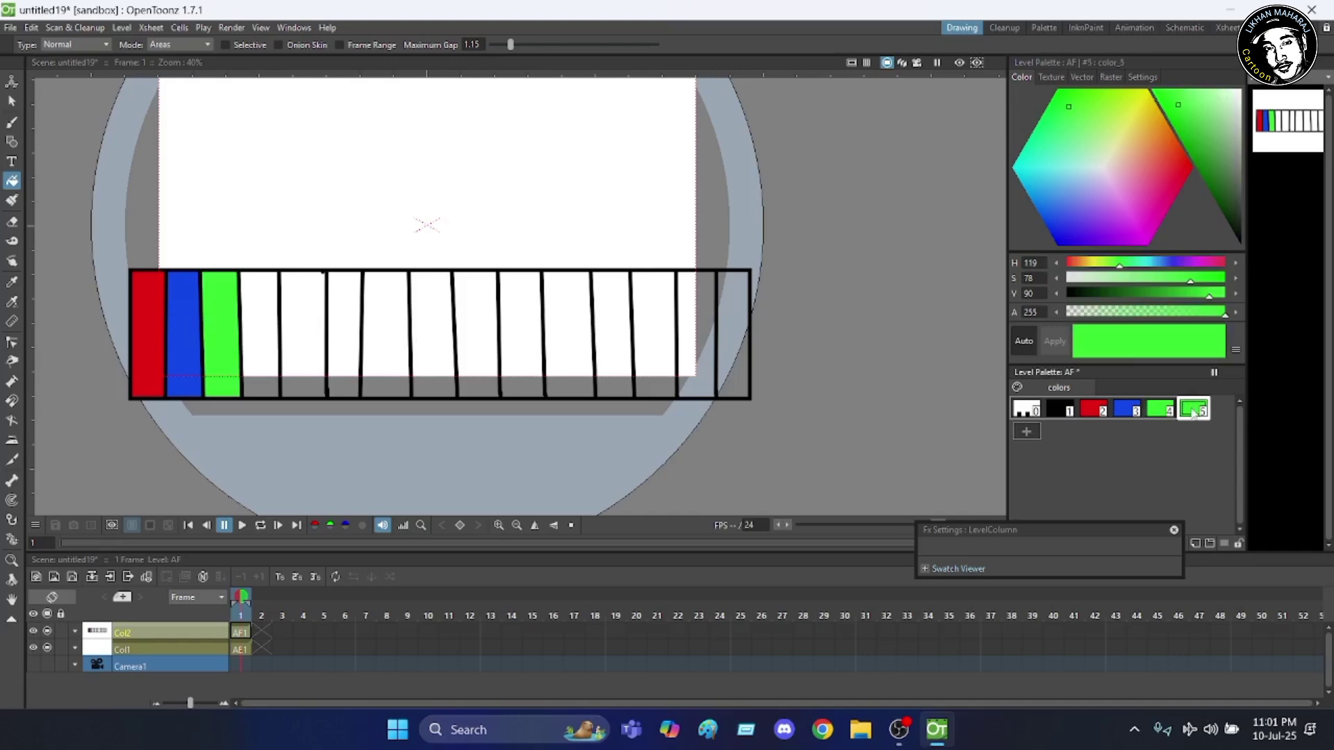
{"action": "left_click", "coordinate": [1132, 114]}
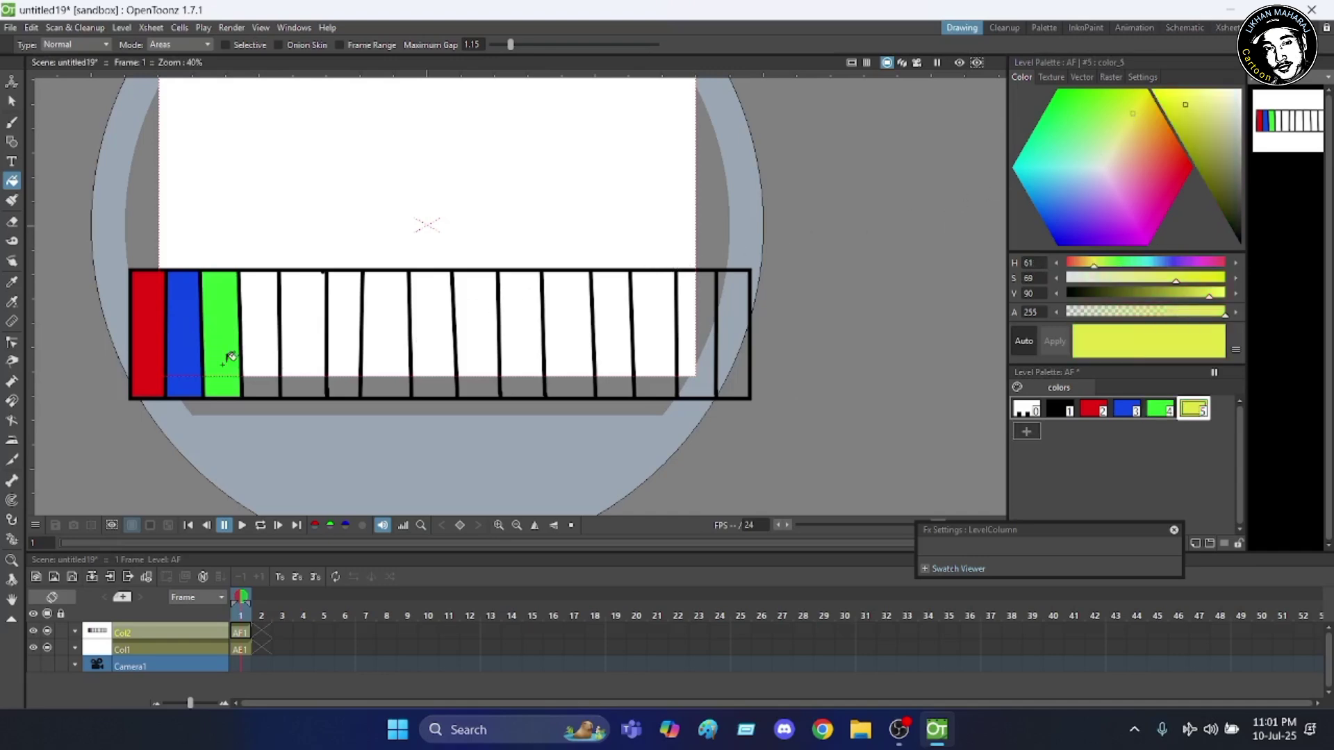
{"action": "left_click", "coordinate": [259, 351]}
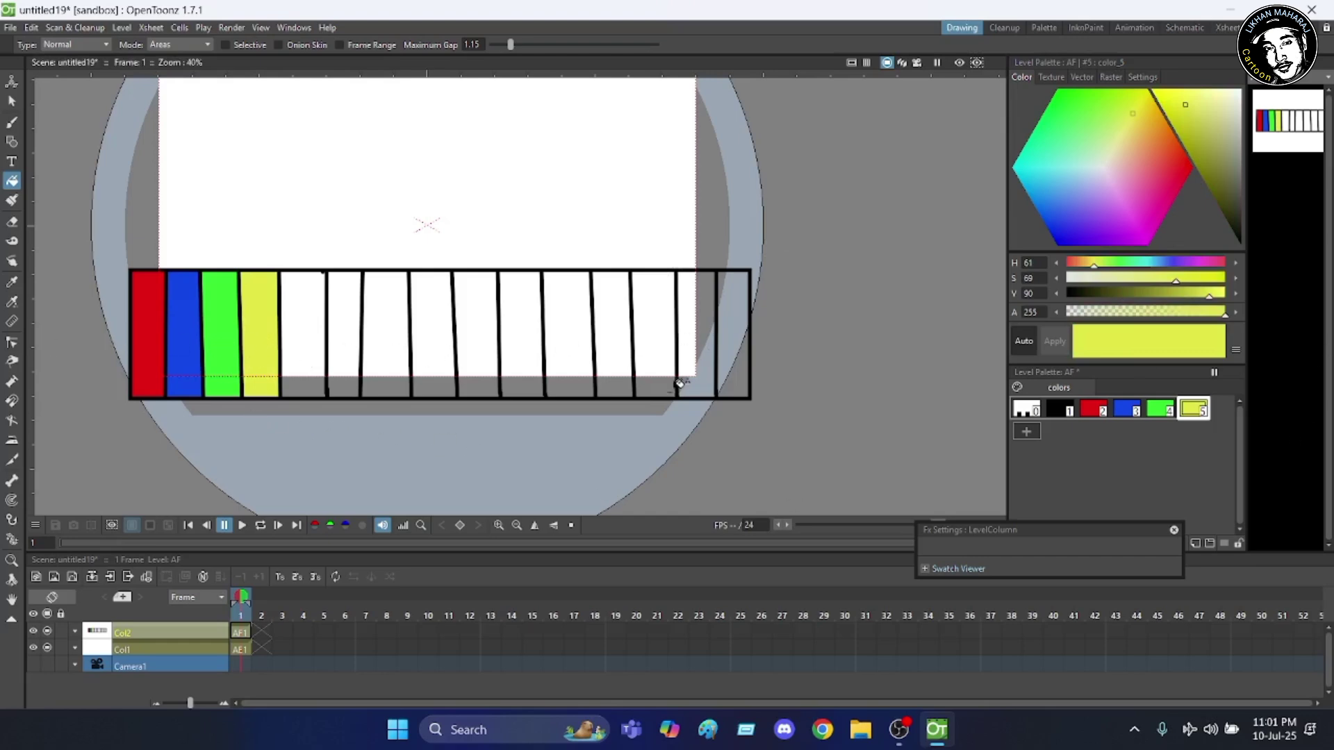
- Fill the fifth to eighth strips with the existing red, blue, green and yellow styles in that order
{"action": "left_click", "coordinate": [1095, 413]}
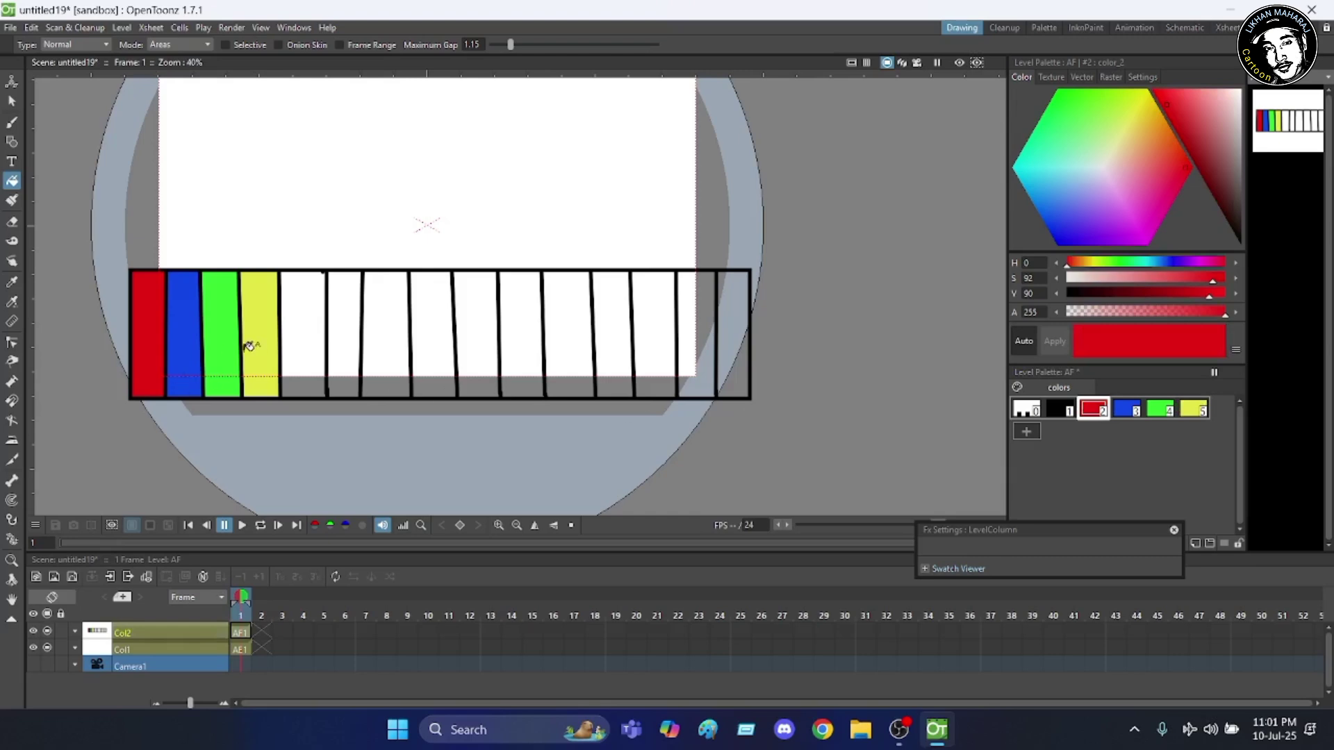
{"action": "left_click", "coordinate": [301, 348]}
{"action": "left_click", "coordinate": [1126, 410]}
{"action": "left_click", "coordinate": [344, 342]}
{"action": "left_click", "coordinate": [1159, 410]}
{"action": "left_click", "coordinate": [386, 342]}
{"action": "left_click", "coordinate": [1192, 410]}
{"action": "left_click", "coordinate": [433, 342]}
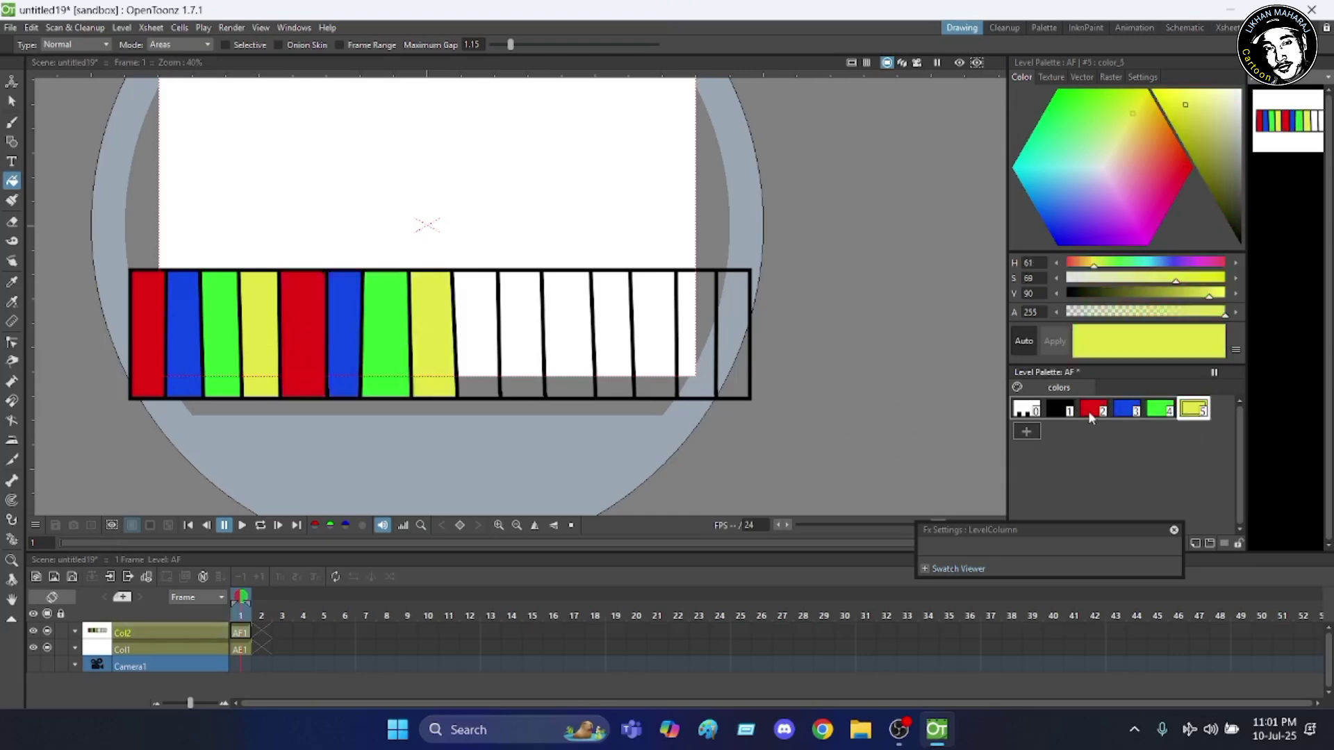
- Fill the remaining seven strips by repeating the red, blue, green, yellow sequence, ending with green on the last strip
{"action": "left_click", "coordinate": [1091, 413]}
{"action": "left_click", "coordinate": [1192, 410]}
{"action": "left_click", "coordinate": [611, 333]}
{"action": "left_click", "coordinate": [1095, 410]}
{"action": "left_click", "coordinate": [654, 334]}
{"action": "left_click", "coordinate": [1126, 410]}
{"action": "left_click", "coordinate": [695, 333]}
{"action": "left_click", "coordinate": [1160, 410]}
{"action": "left_click", "coordinate": [733, 334]}
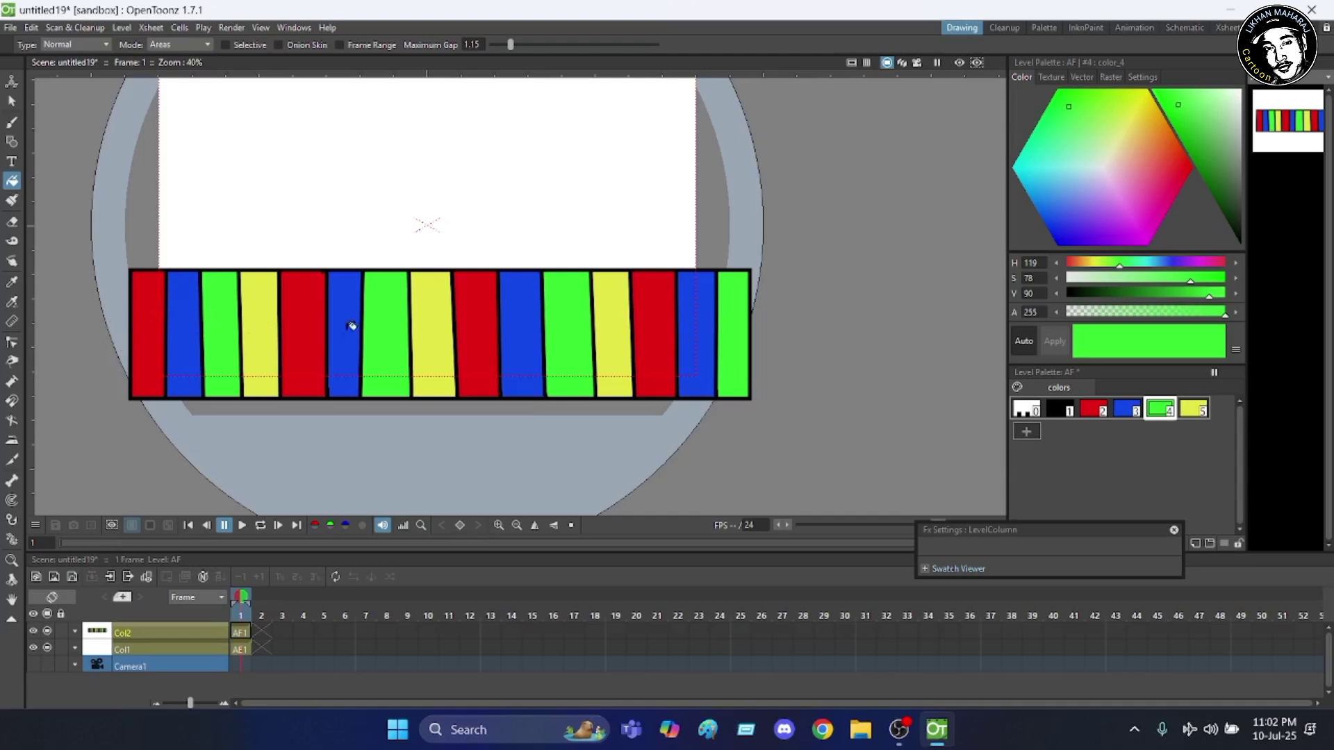
- Draw two horizontal black straight lines across the full width of the strips, dividing them into three rows
{"action": "left_click", "coordinate": [1061, 410]}
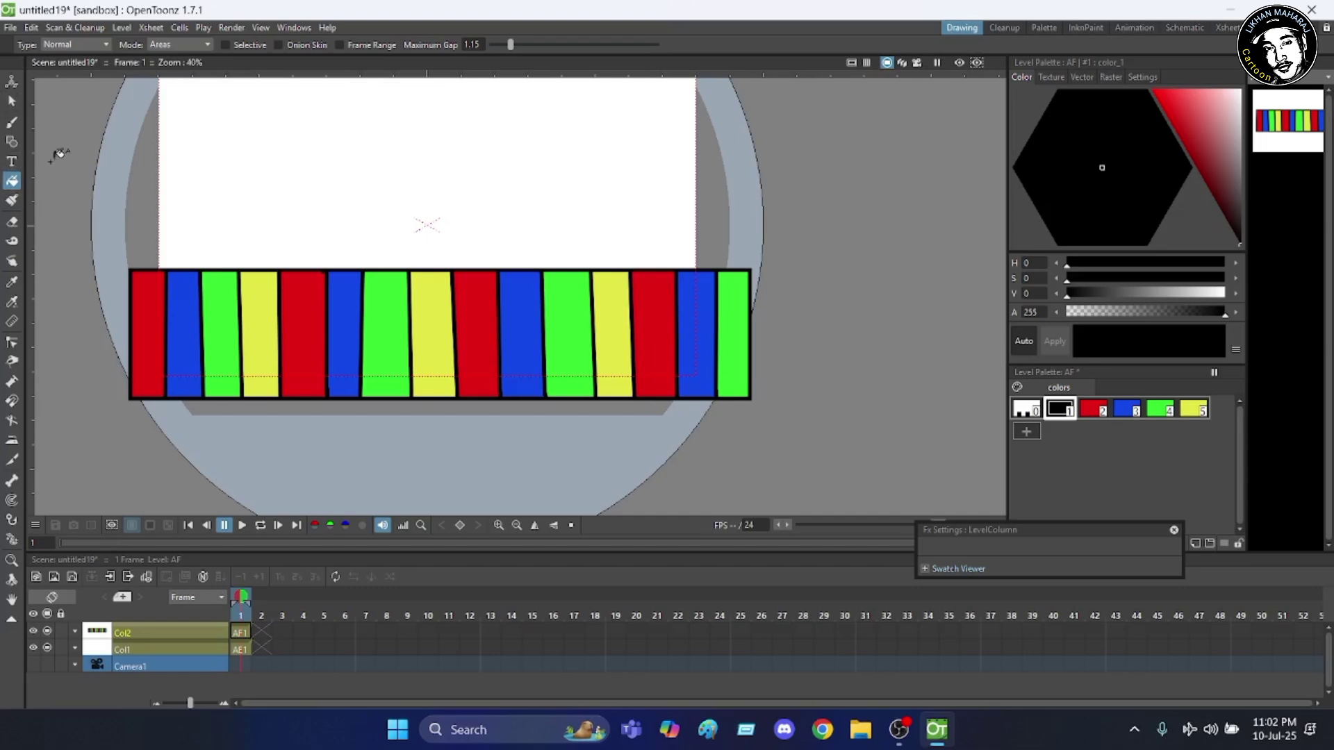
{"action": "left_click", "coordinate": [12, 143]}
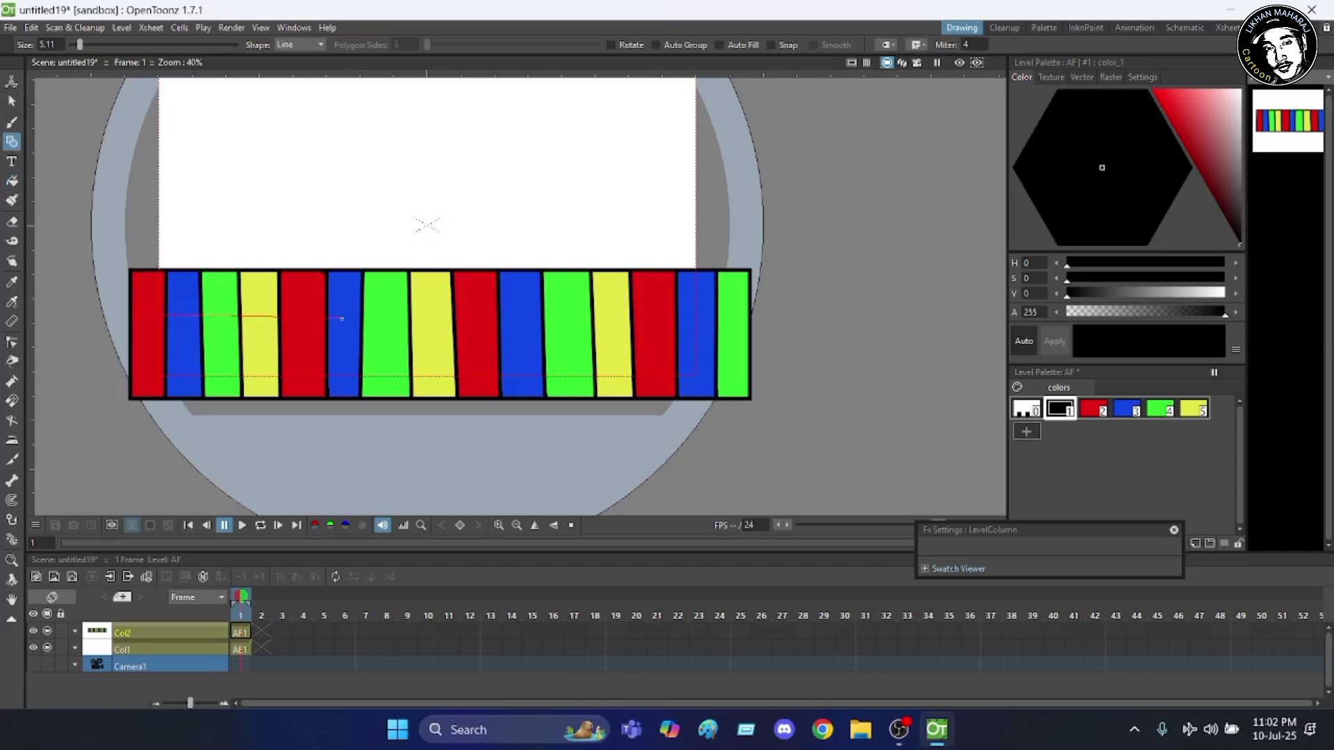
{"action": "left_click_drag", "start_coordinate": [341, 319], "coordinate": [752, 312]}
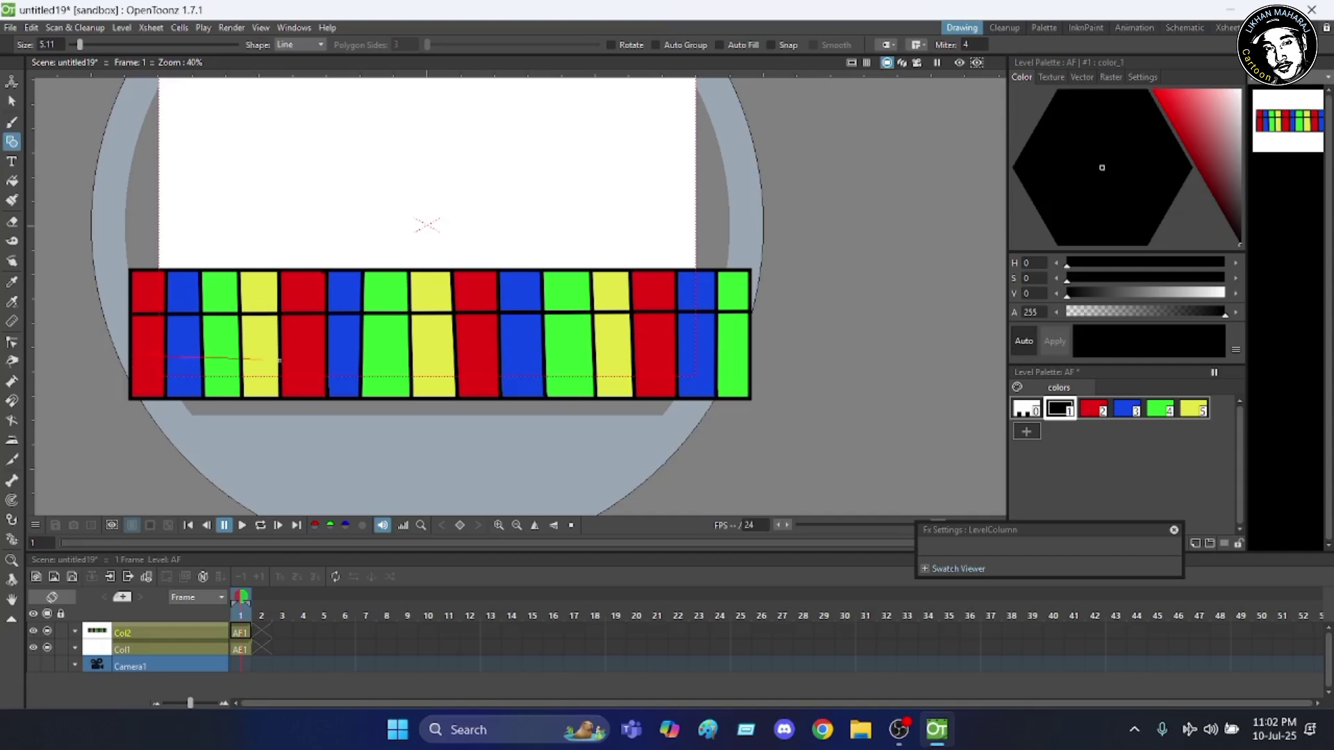
{"action": "left_click_drag", "start_coordinate": [280, 361], "coordinate": [751, 354]}
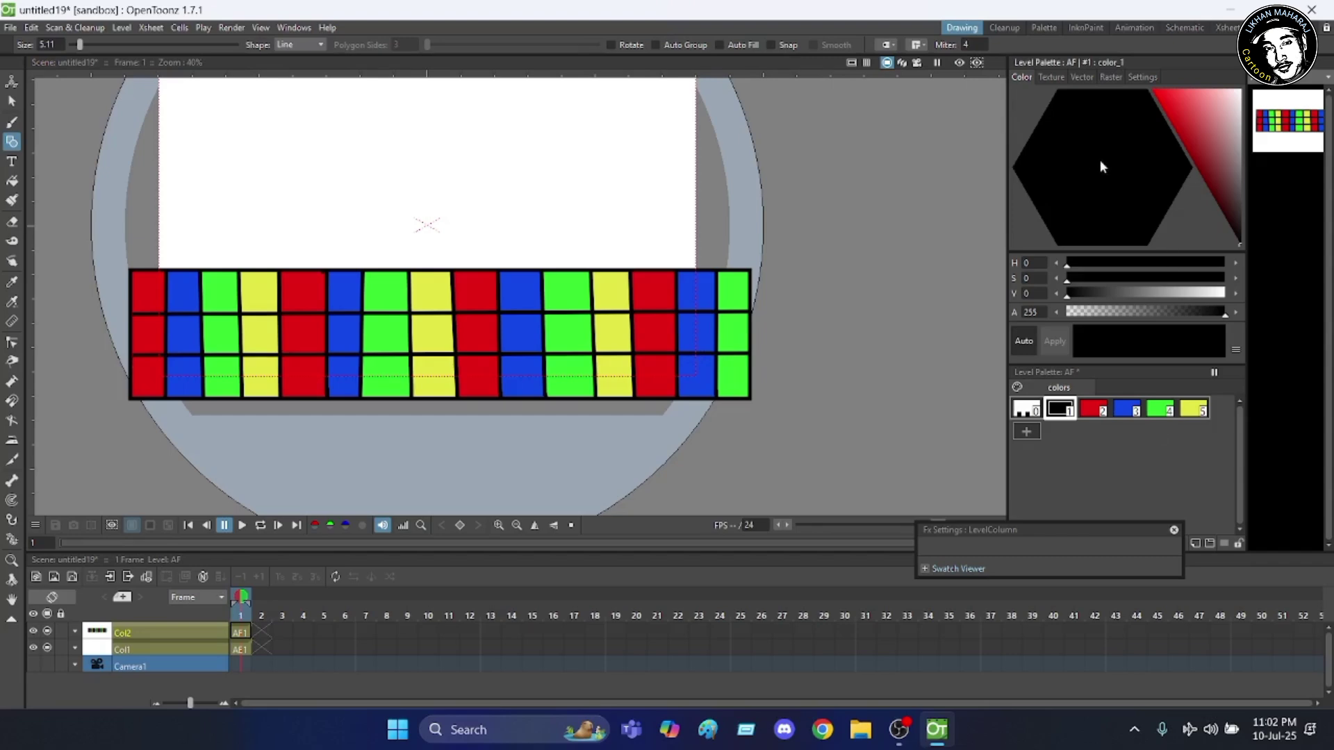
- Switch to the Animation room with the whole camera frame and coloured grid in view
{"action": "scroll", "coordinate": [610, 329], "scroll_direction": "down", "scroll_amount": 4}
{"action": "scroll", "coordinate": [857, 330], "scroll_direction": "up", "scroll_amount": 1}
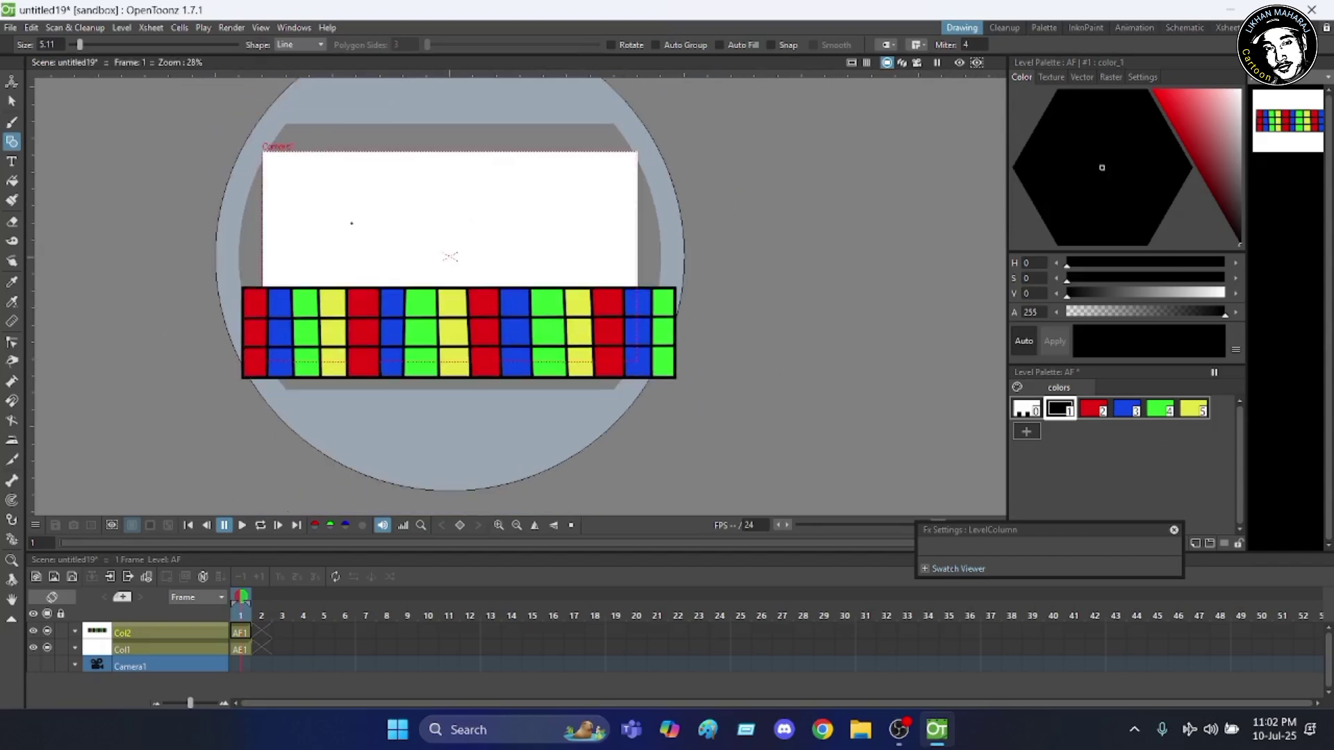
{"action": "scroll", "coordinate": [198, 250], "scroll_direction": "up", "scroll_amount": 2}
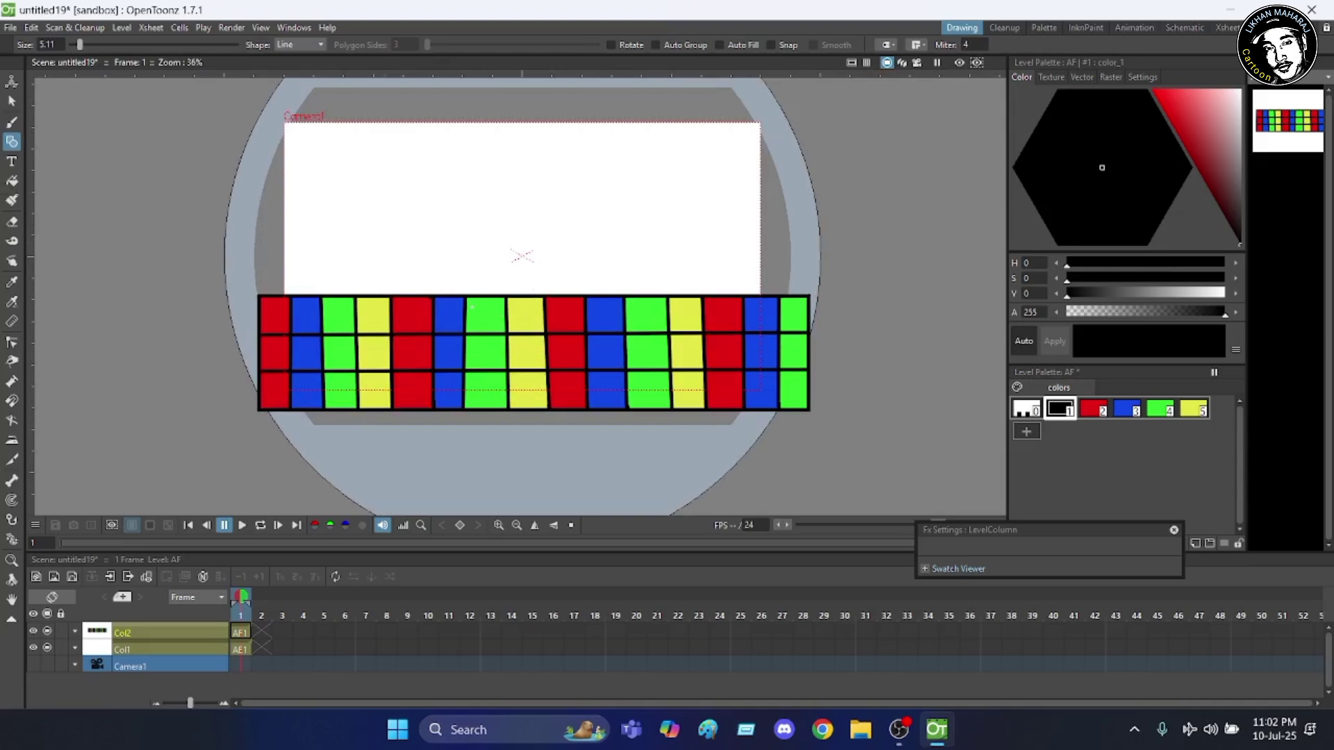
{"action": "scroll", "coordinate": [472, 305], "scroll_direction": "down", "scroll_amount": 2}
{"action": "scroll", "coordinate": [575, 245], "scroll_direction": "up", "scroll_amount": 2}
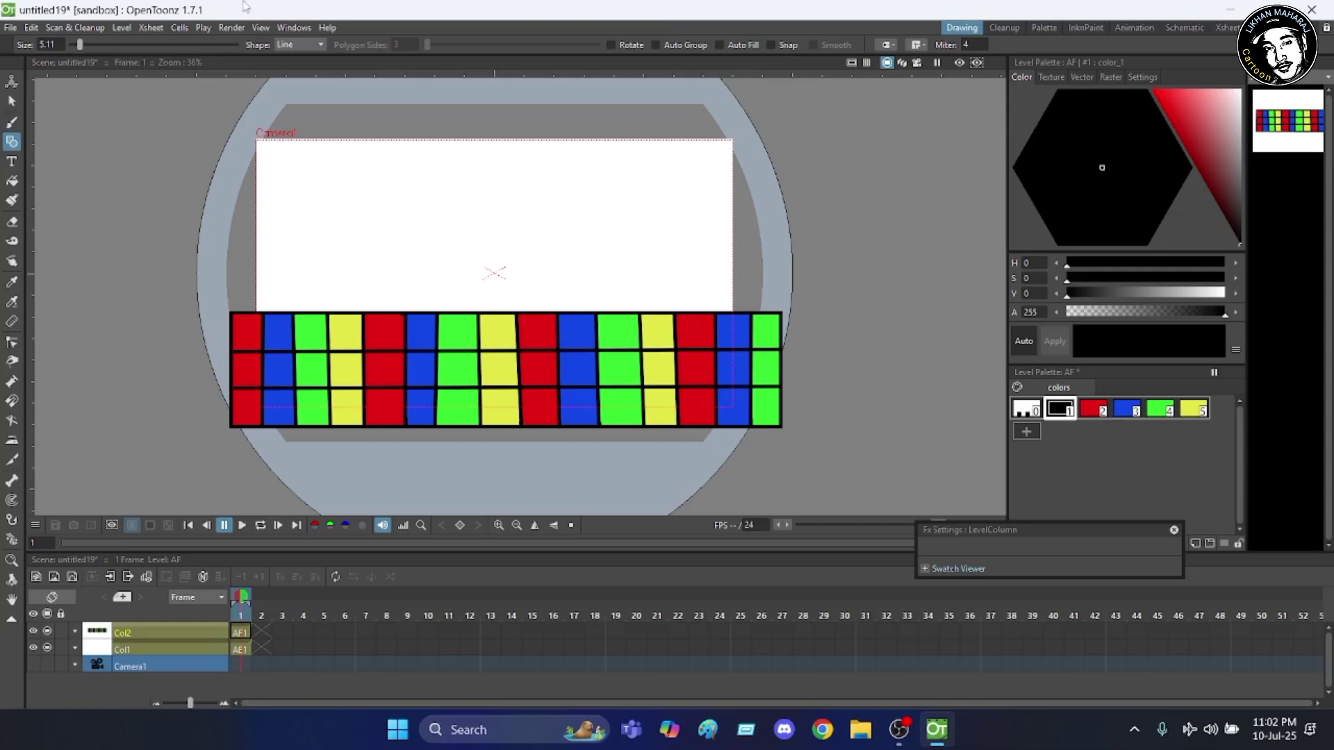
{"action": "left_click", "coordinate": [1138, 27]}
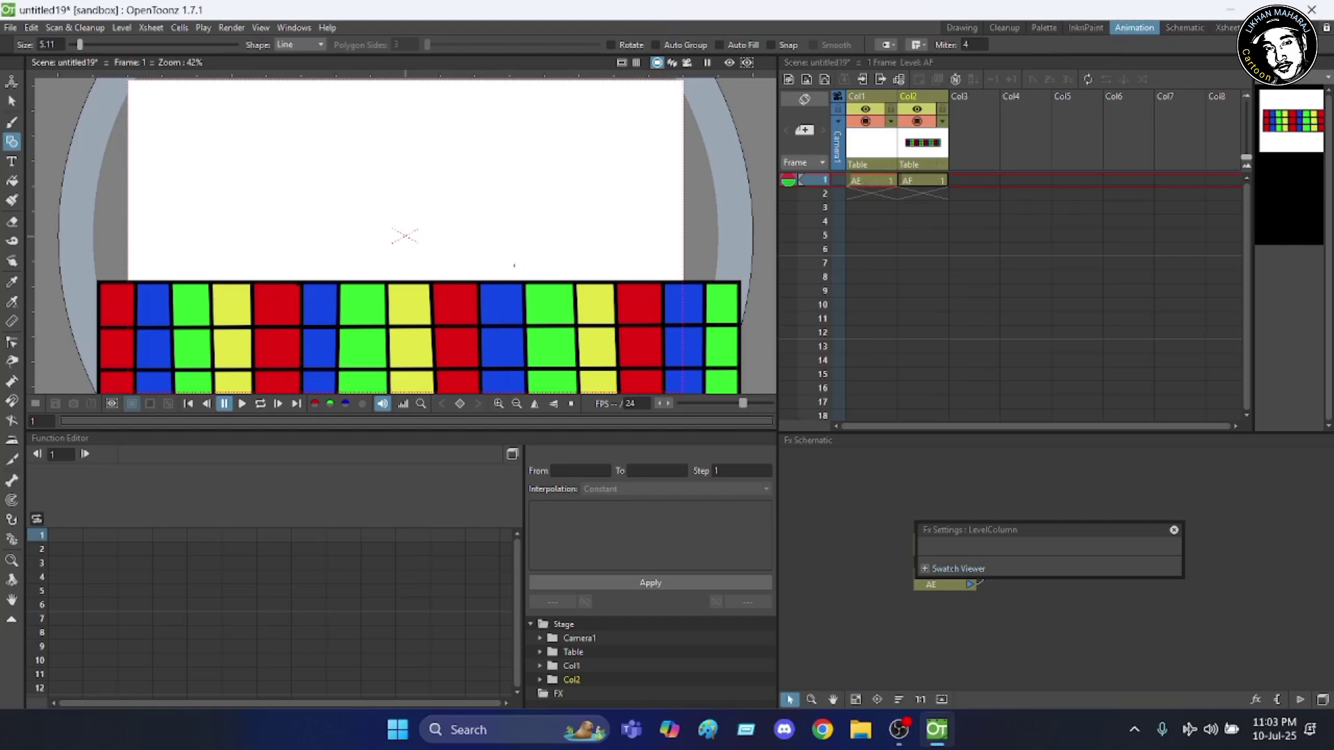
{"action": "scroll", "coordinate": [514, 258], "scroll_direction": "down", "scroll_amount": 4}
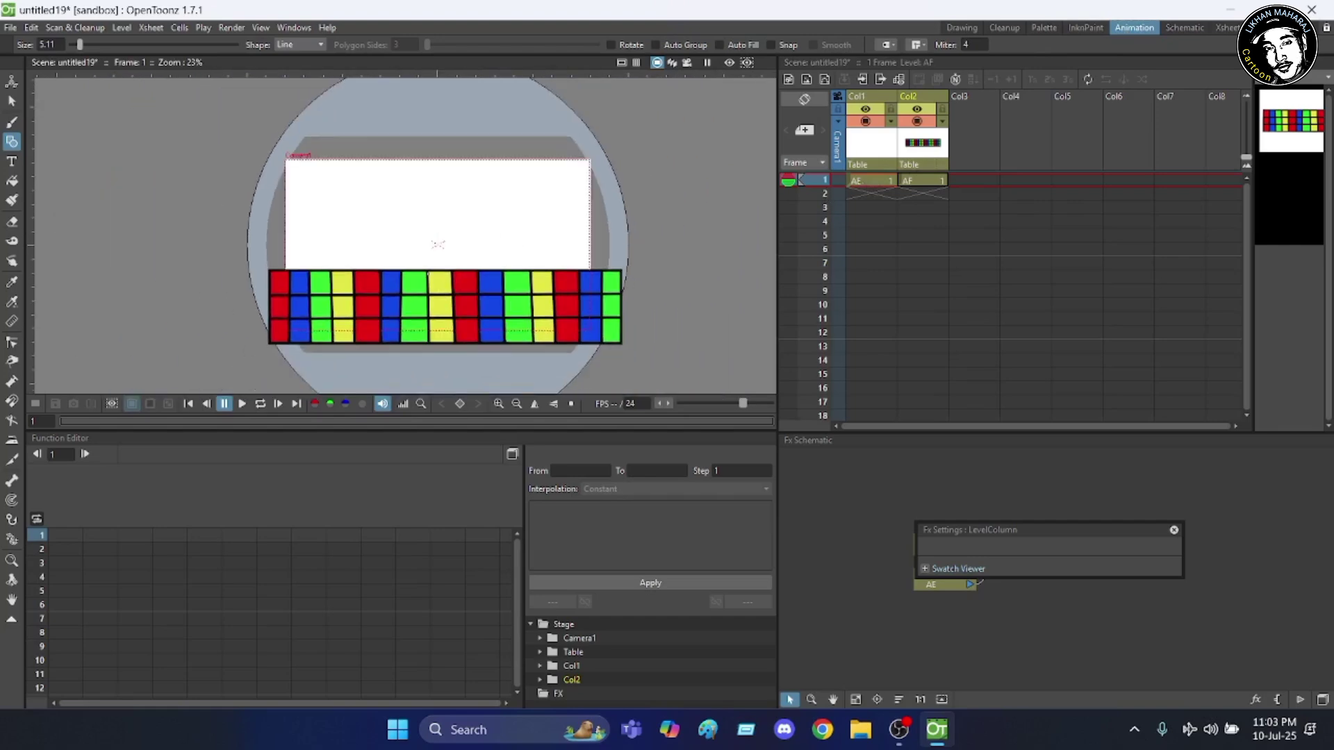
{"action": "scroll", "coordinate": [148, 203], "scroll_direction": "down", "scroll_amount": 2}
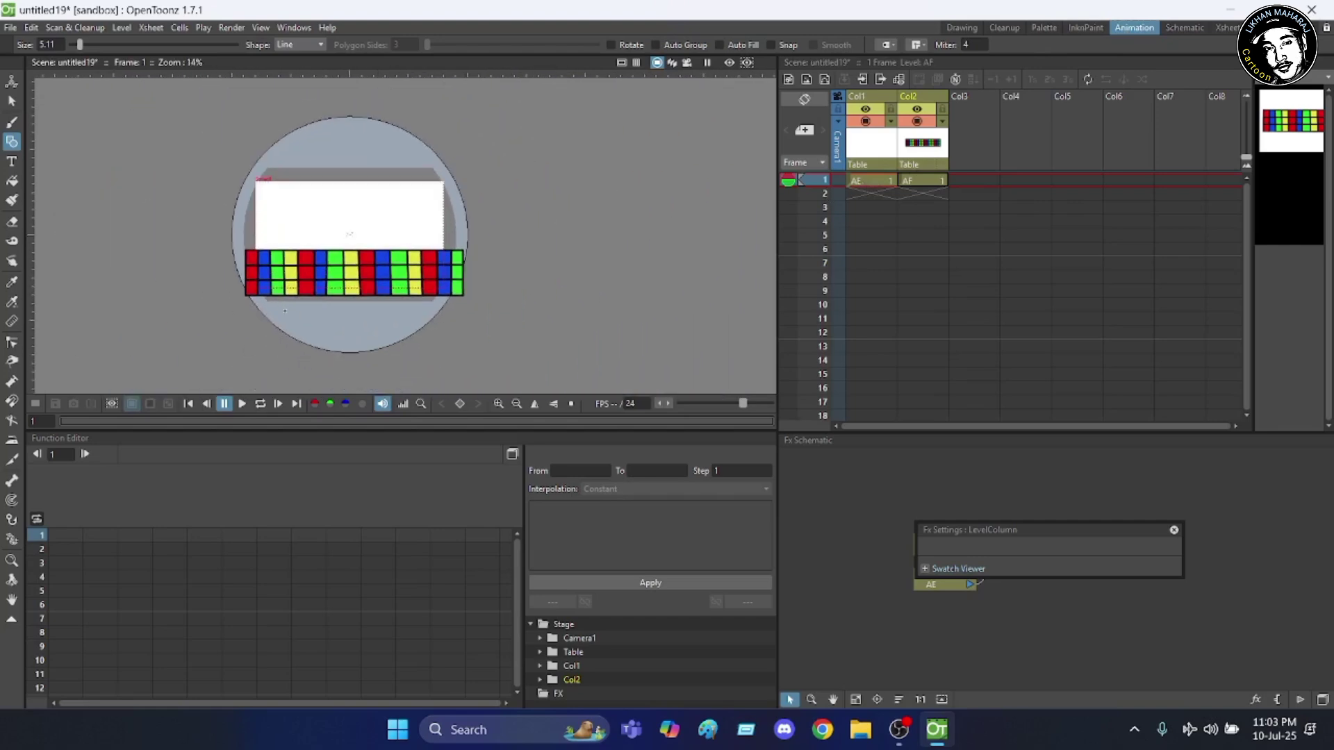
{"action": "scroll", "coordinate": [339, 275], "scroll_direction": "up", "scroll_amount": 3}
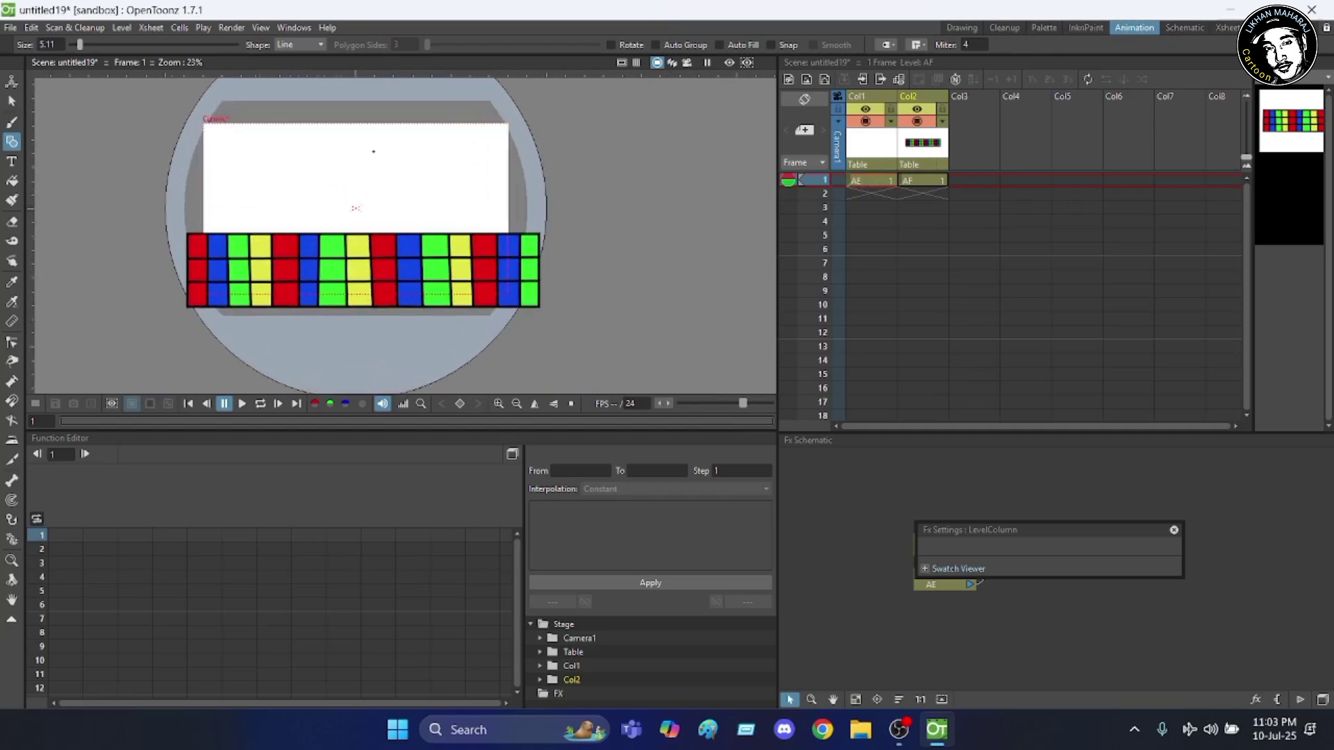
{"action": "scroll", "coordinate": [373, 151], "scroll_direction": "up", "scroll_amount": 1}
{"action": "scroll", "coordinate": [349, 223], "scroll_direction": "down", "scroll_amount": 1}
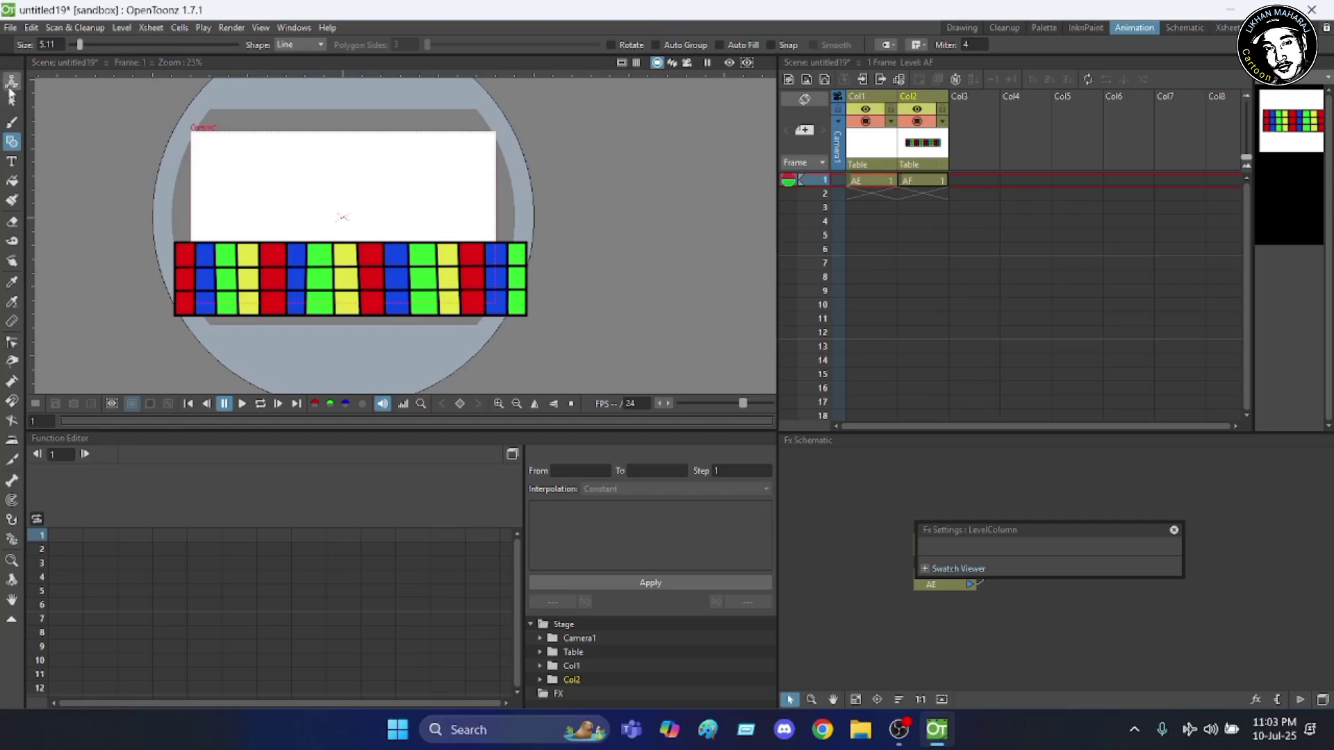
- Scale the coloured grid in Col2 up to about 173.58 % globally with the Animate tool
{"action": "left_click", "coordinate": [11, 82]}
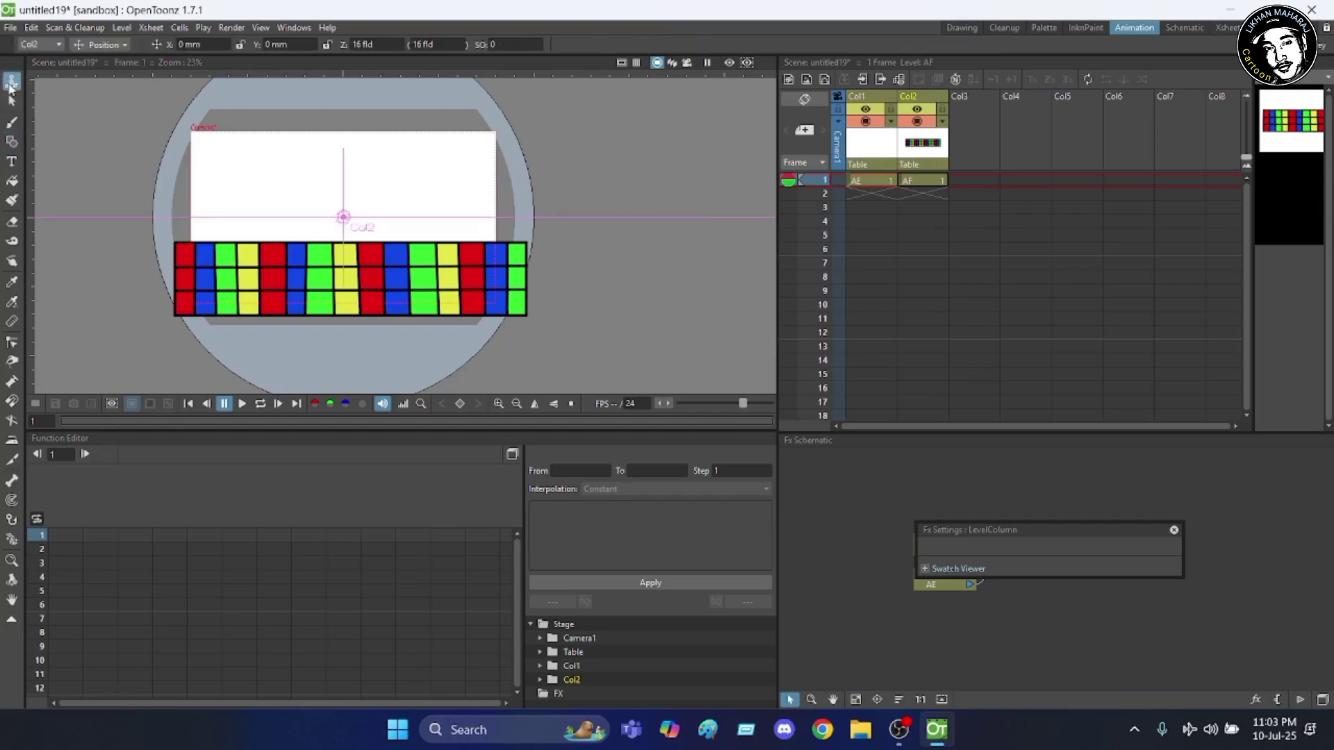
{"action": "left_click", "coordinate": [123, 46]}
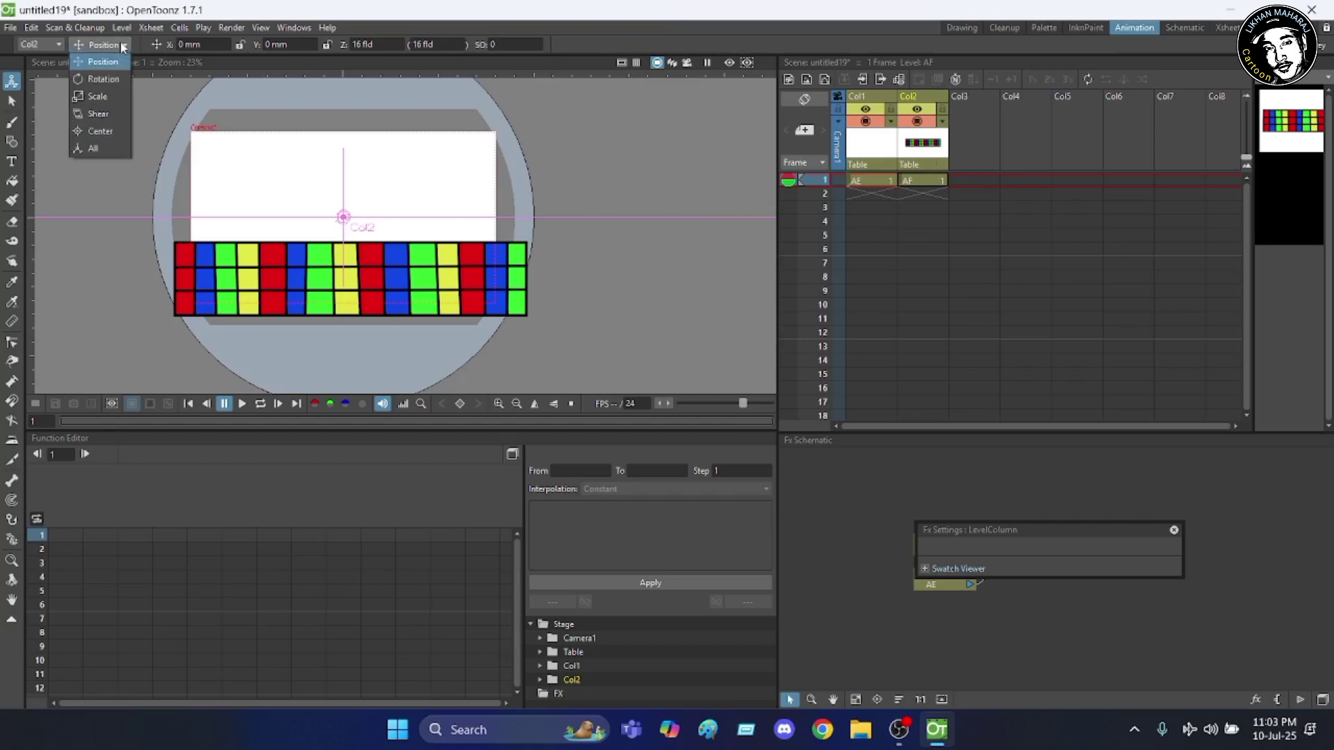
{"action": "left_click", "coordinate": [105, 95]}
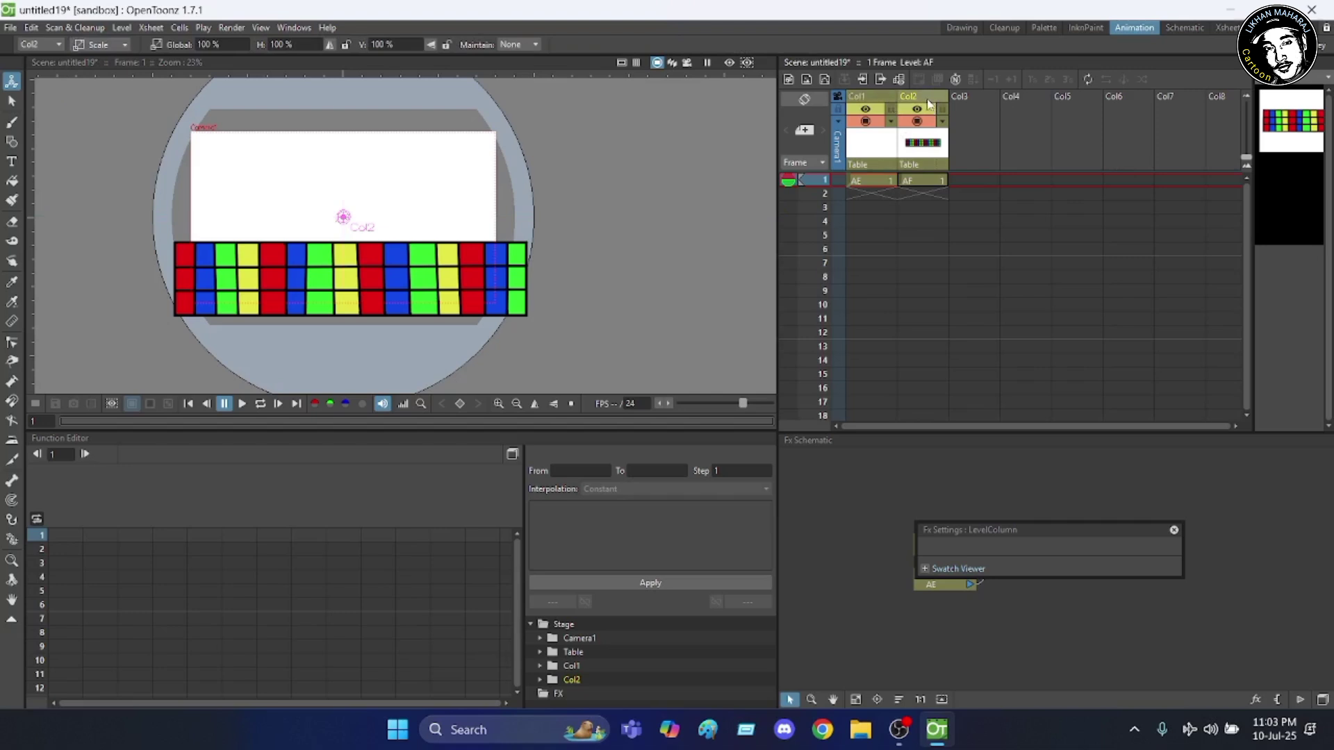
{"action": "left_click", "coordinate": [925, 102]}
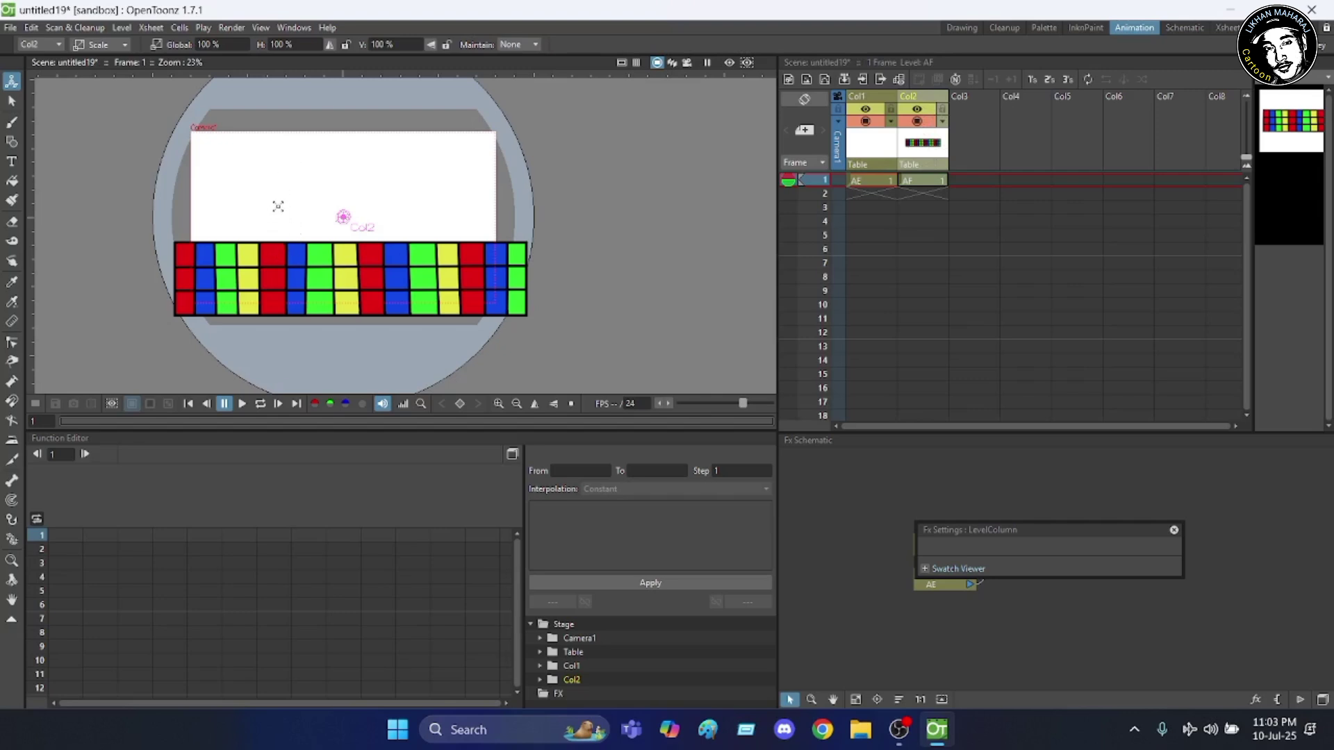
{"action": "left_click_drag", "start_coordinate": [283, 200], "coordinate": [440, 167]}
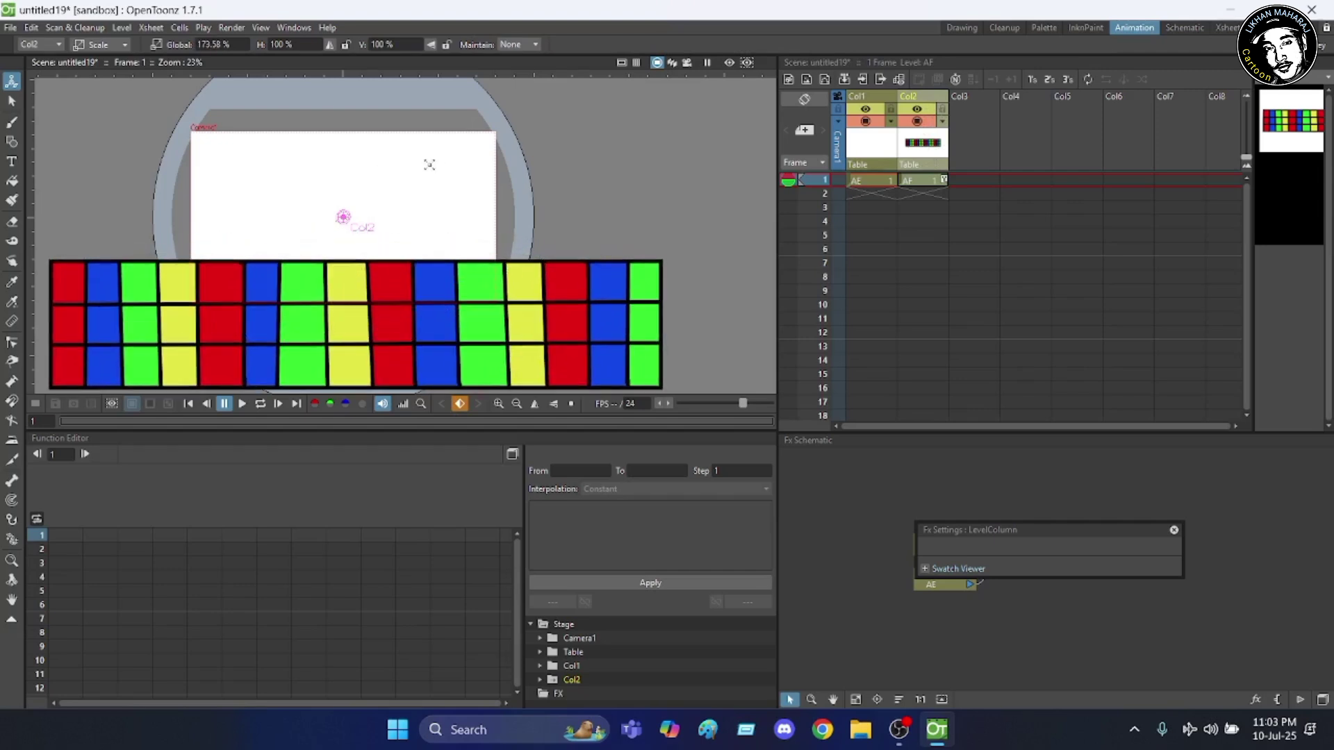
- Move the scaled grid to about X 188.27 mm, Y 21.18 mm, aligning its left edge with the camera frame
{"action": "scroll", "coordinate": [390, 167], "scroll_direction": "down", "scroll_amount": 2}
{"action": "scroll", "coordinate": [336, 310], "scroll_direction": "up", "scroll_amount": 1}
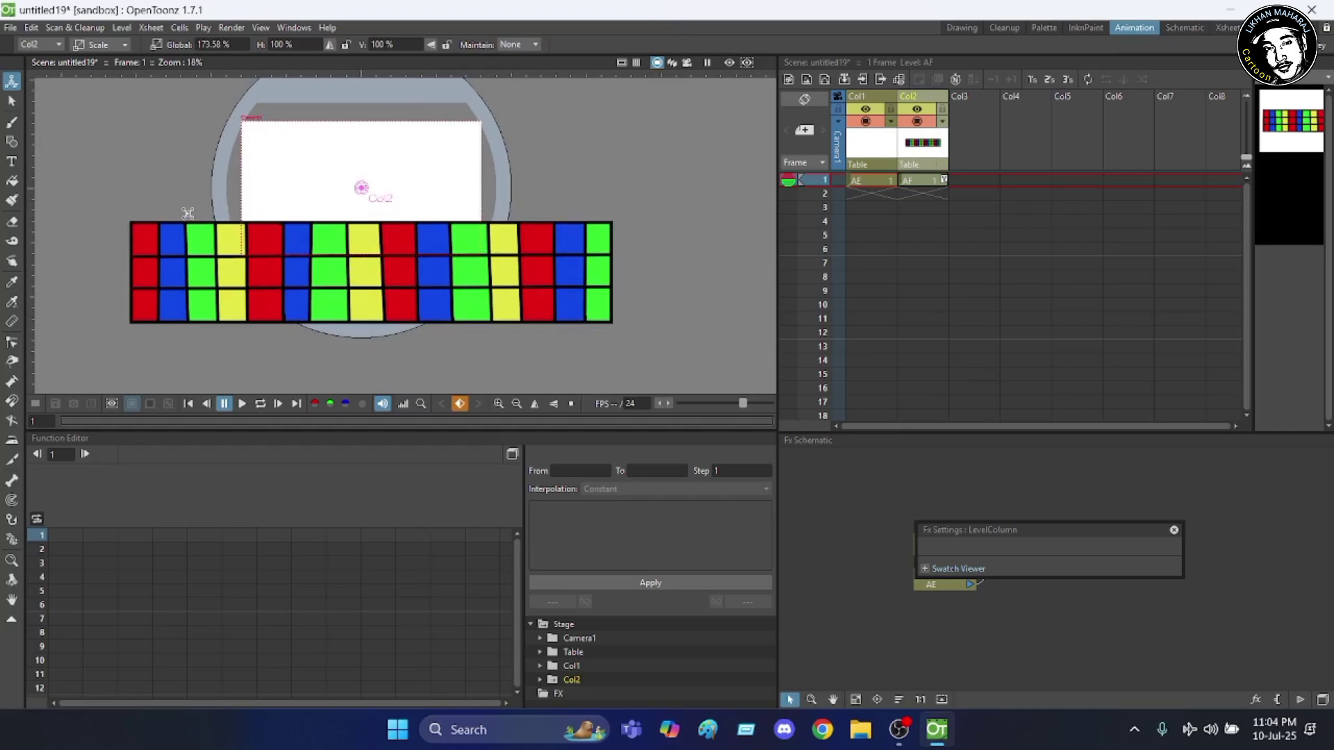
{"action": "left_click", "coordinate": [122, 47]}
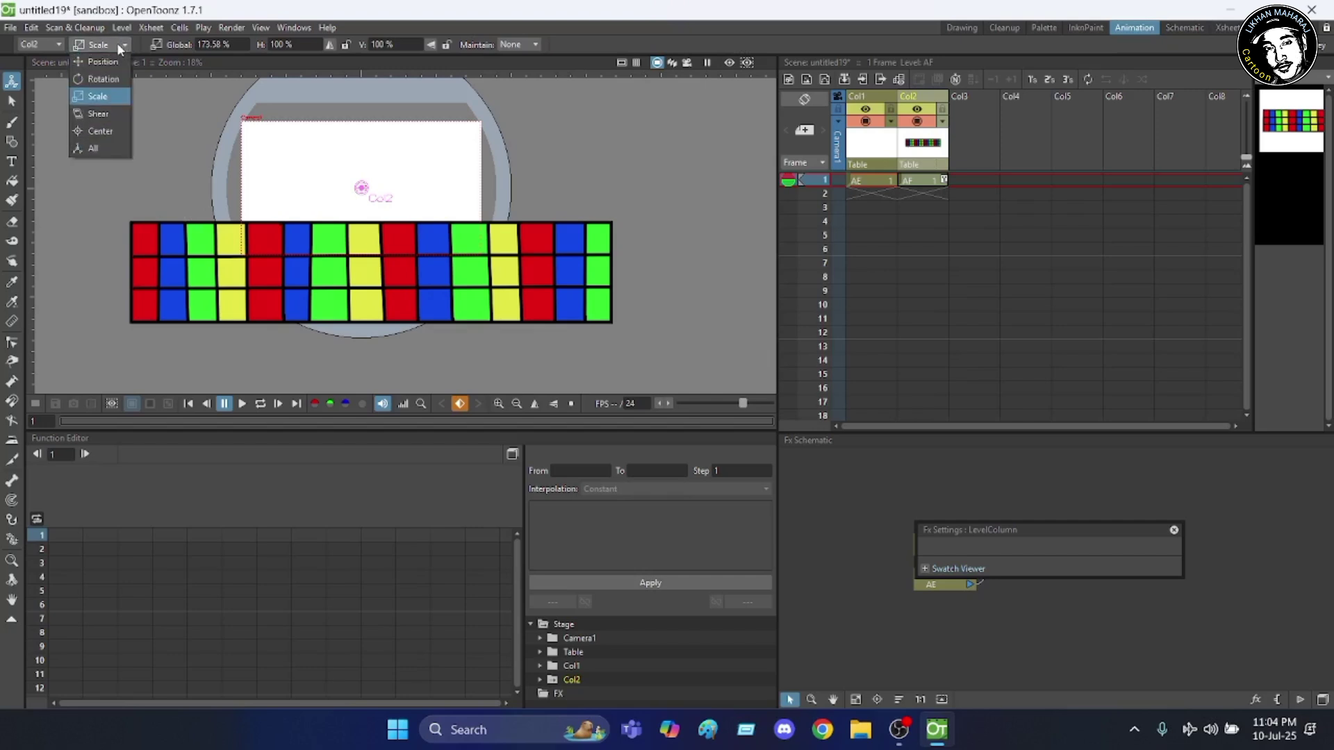
{"action": "left_click", "coordinate": [97, 63]}
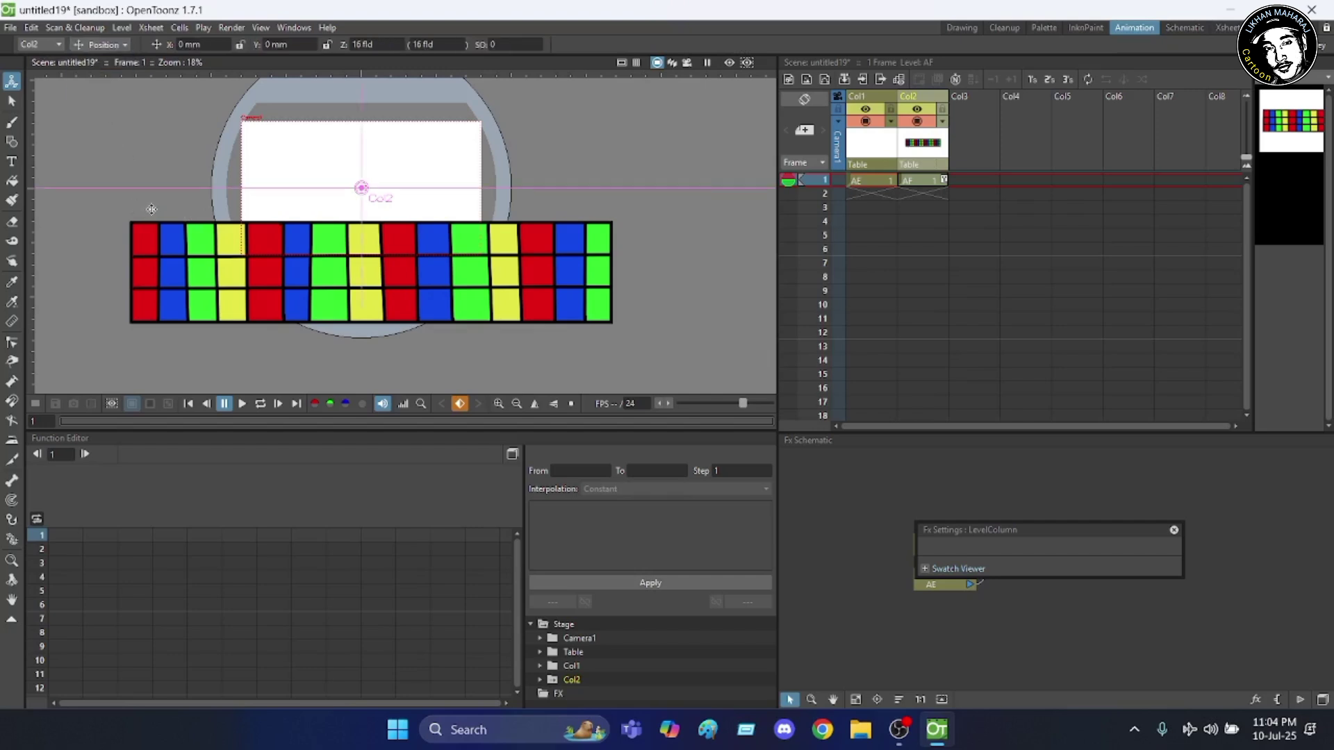
{"action": "left_click_drag", "start_coordinate": [151, 209], "coordinate": [263, 196]}
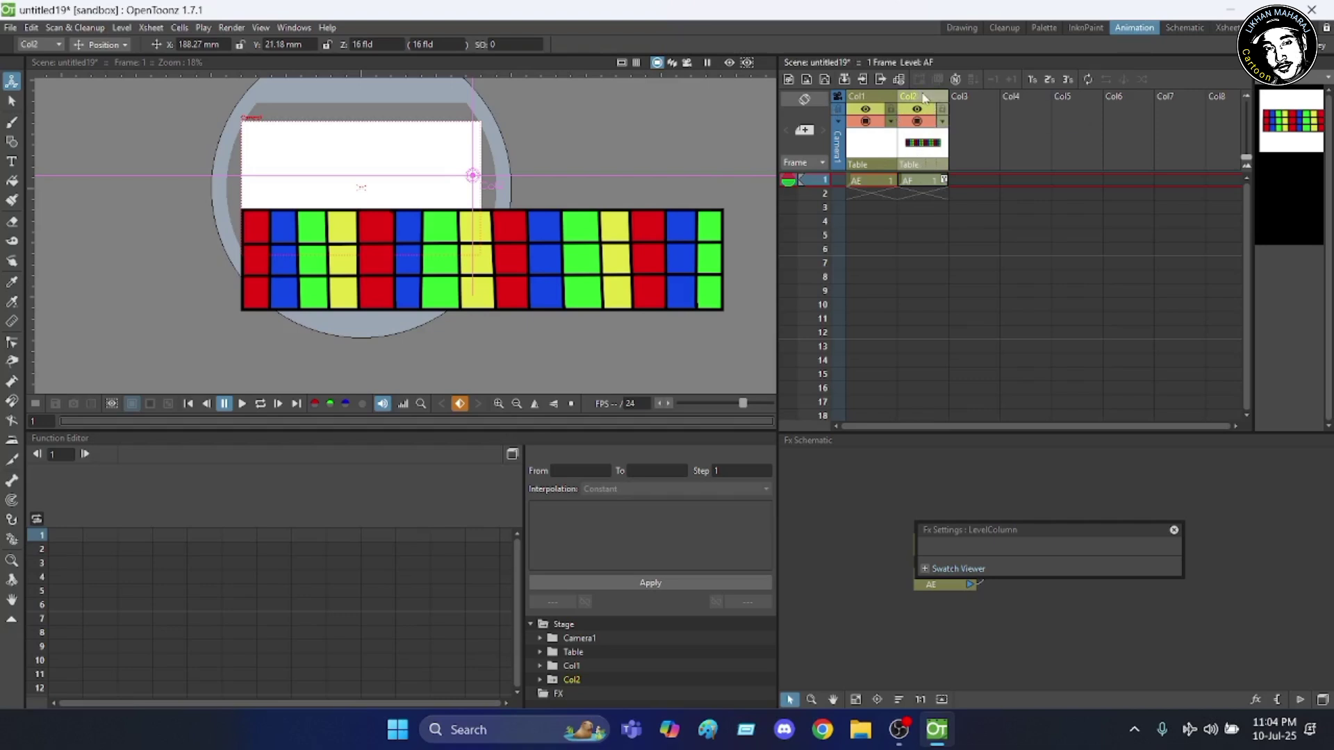
- Move the coloured grid's column ahead of the white background's column in the Xsheet and select its frame 1 cell
{"action": "left_click_drag", "start_coordinate": [924, 98], "coordinate": [877, 101]}
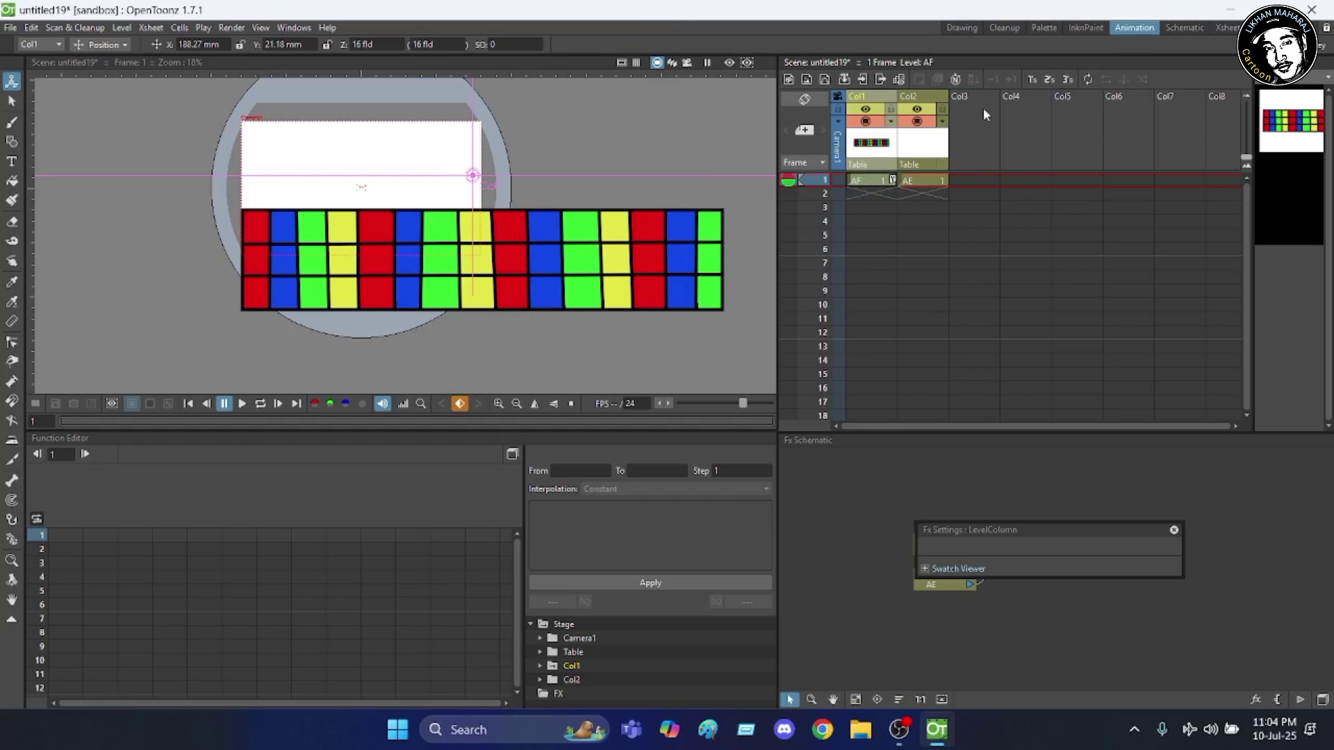
{"action": "left_click", "coordinate": [876, 182]}
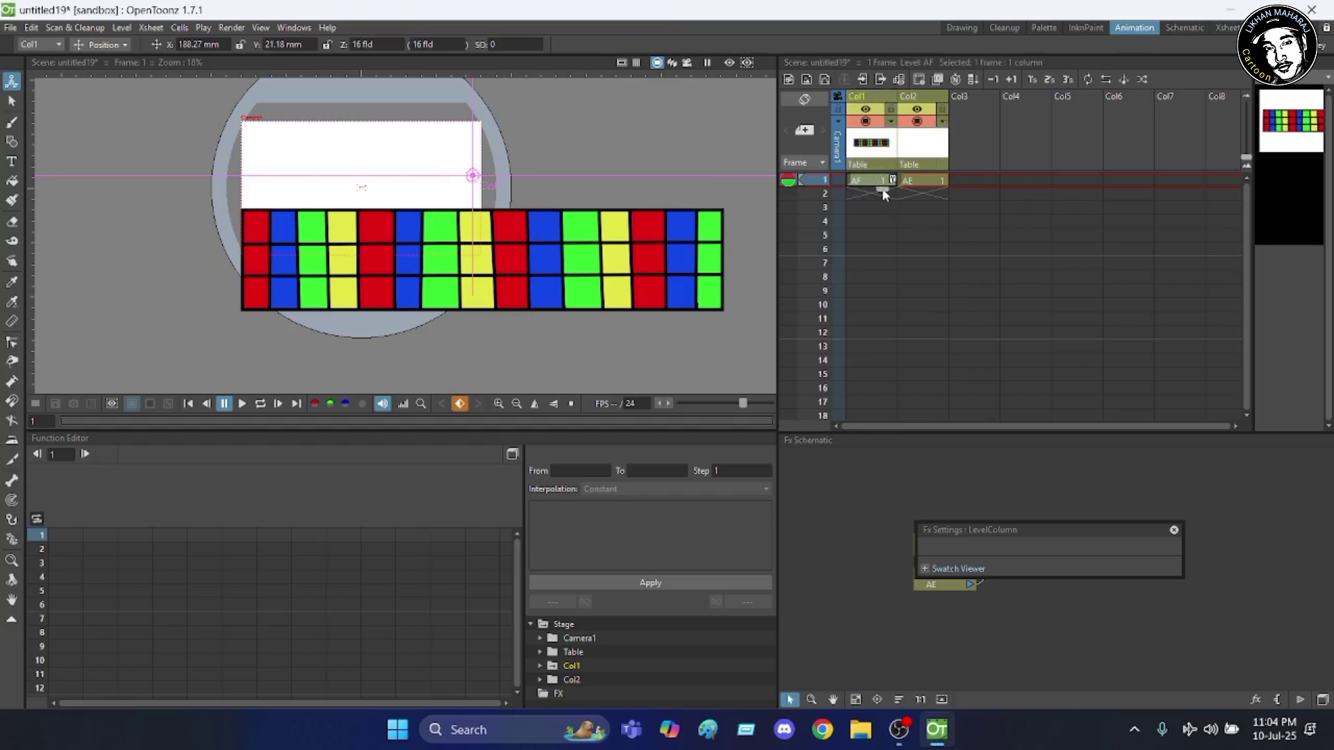
- Extend the coloured grid's exposure in Col1 of the Xsheet through frame 45
{"action": "left_click_drag", "start_coordinate": [884, 200], "coordinate": [847, 408]}
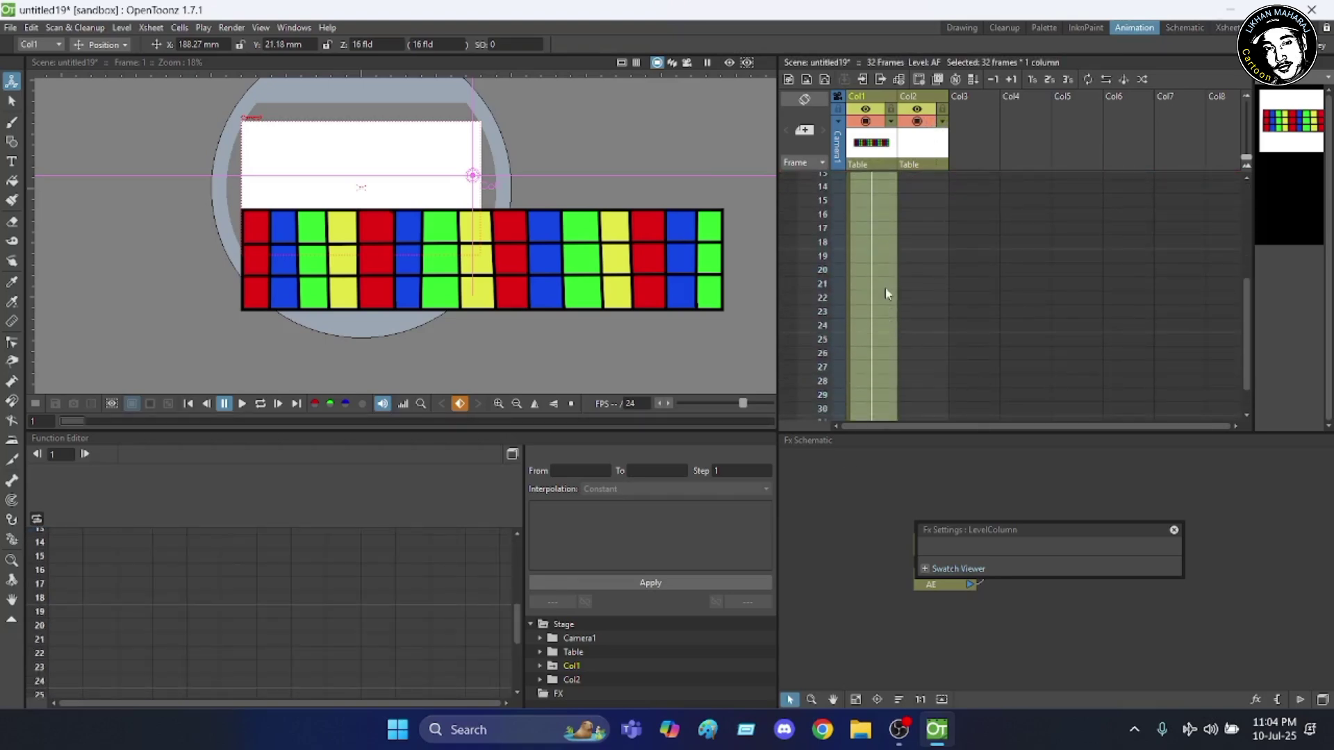
{"action": "scroll", "coordinate": [893, 236], "scroll_direction": "down", "scroll_amount": 5}
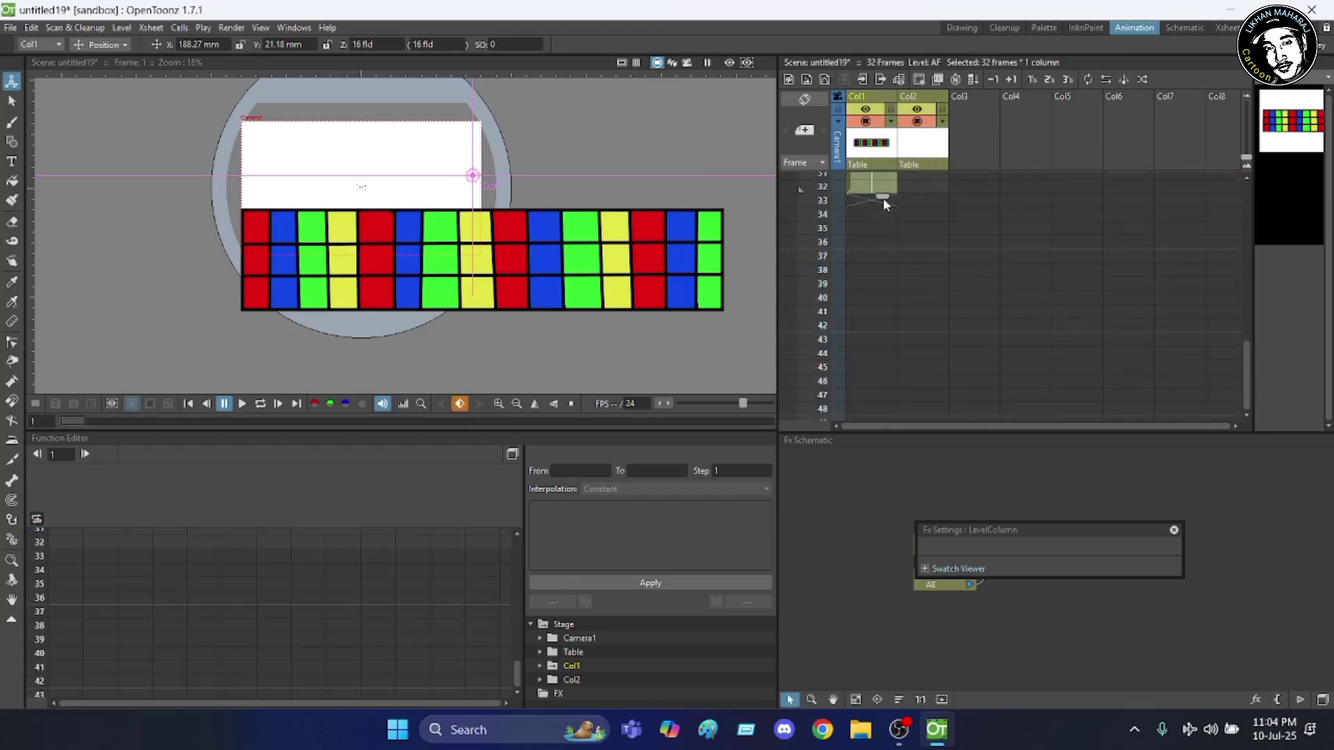
{"action": "left_click", "coordinate": [883, 199]}
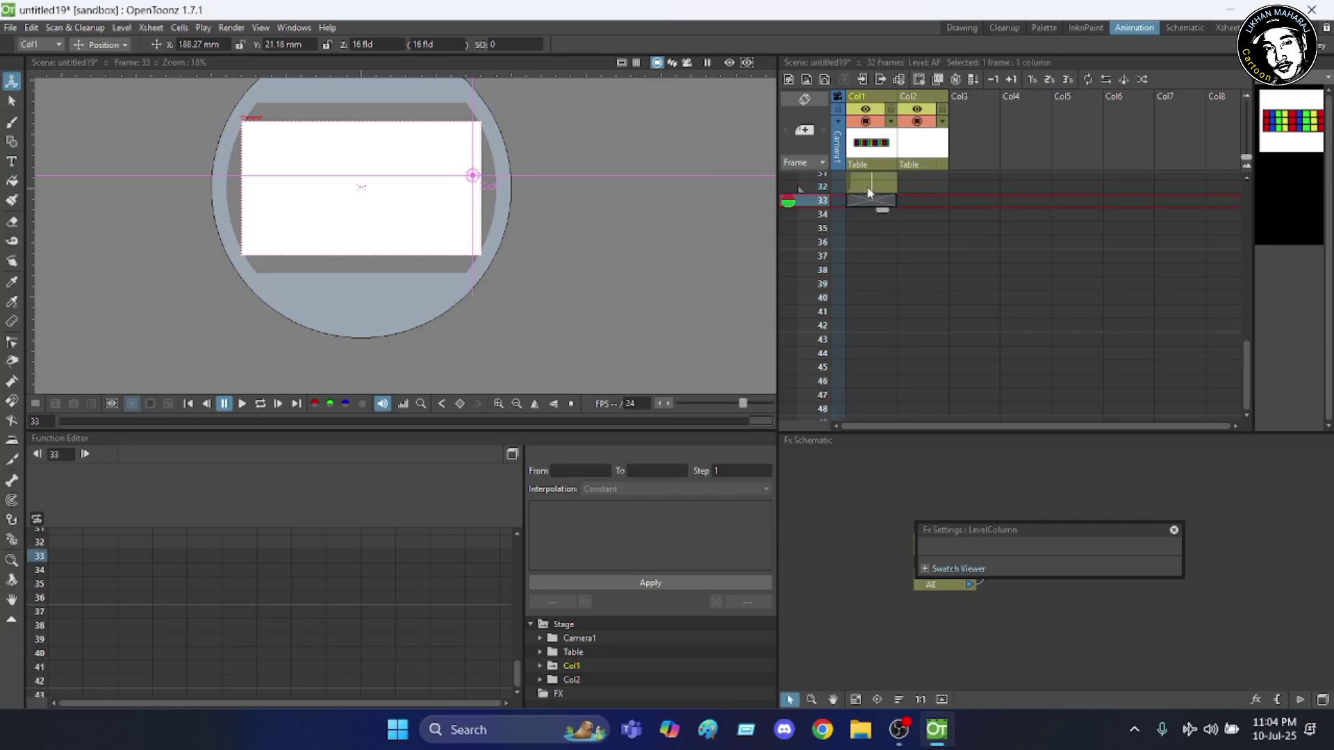
{"action": "left_click", "coordinate": [875, 187]}
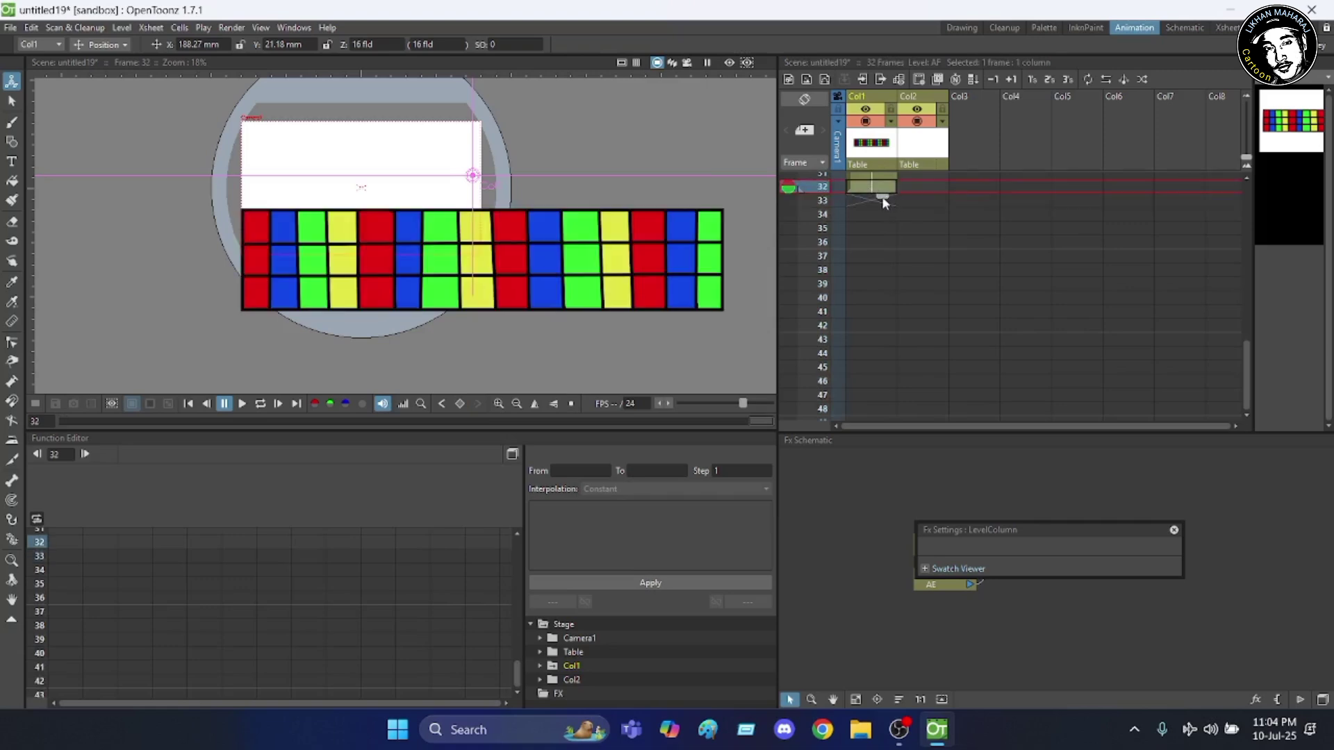
{"action": "left_click_drag", "start_coordinate": [883, 200], "coordinate": [879, 246]}
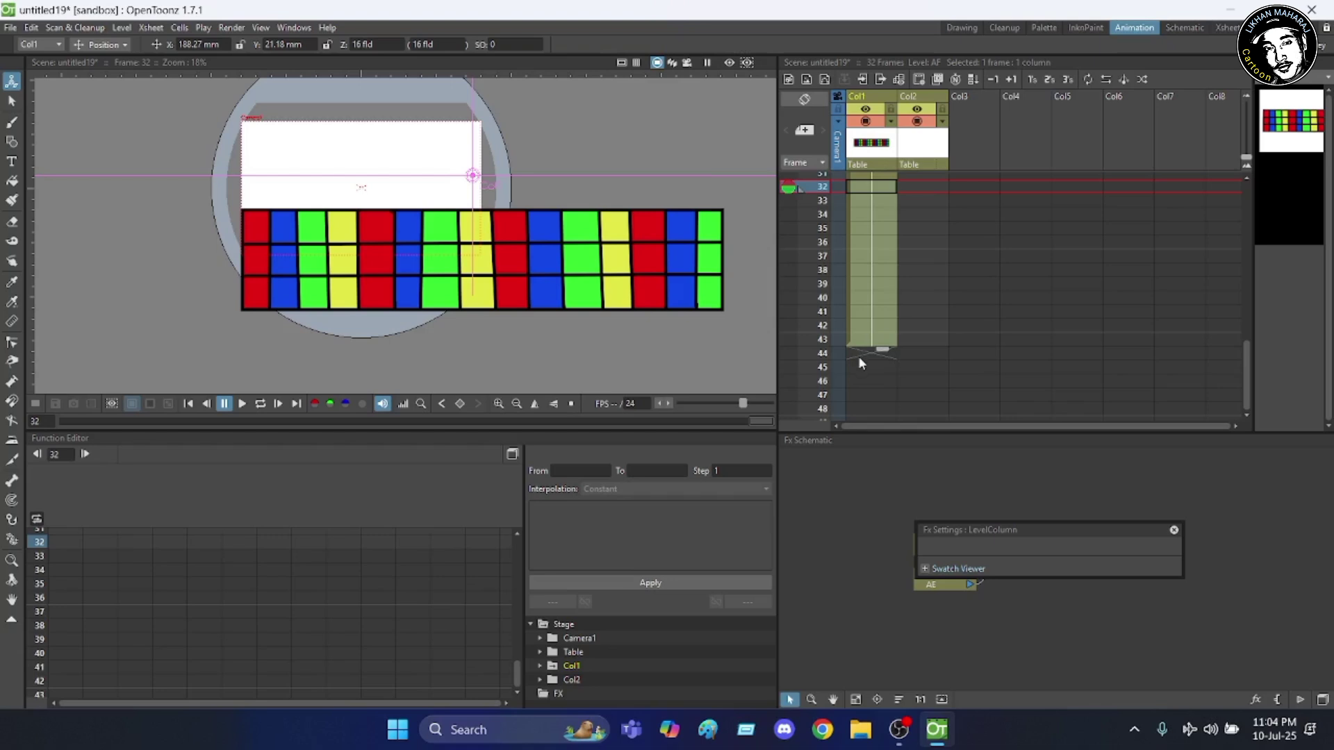
{"action": "left_click_drag", "start_coordinate": [857, 377], "coordinate": [858, 378]}
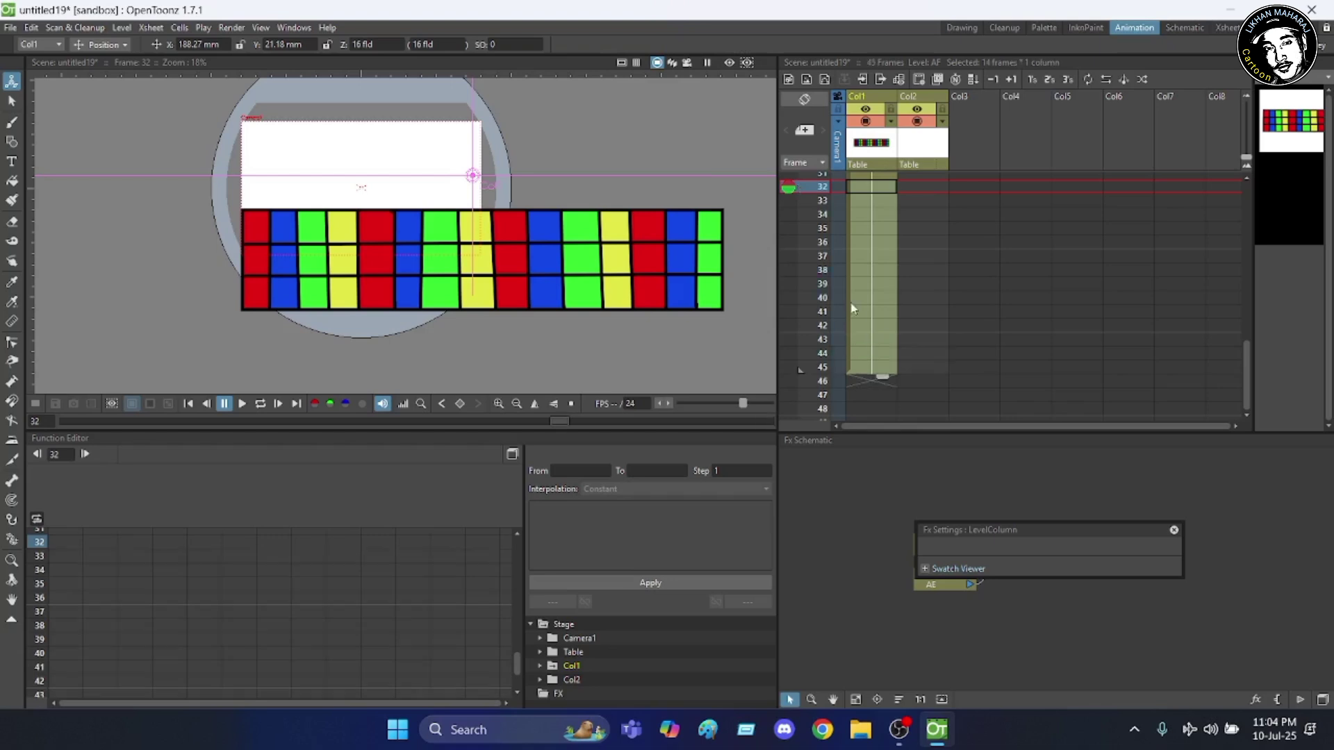
- At frame 45, move the coloured grid left to about X -194.16 mm, Y 25.89 mm, with its right end near the camera frame's right edge
{"action": "scroll", "coordinate": [870, 272], "scroll_direction": "down", "scroll_amount": 10}
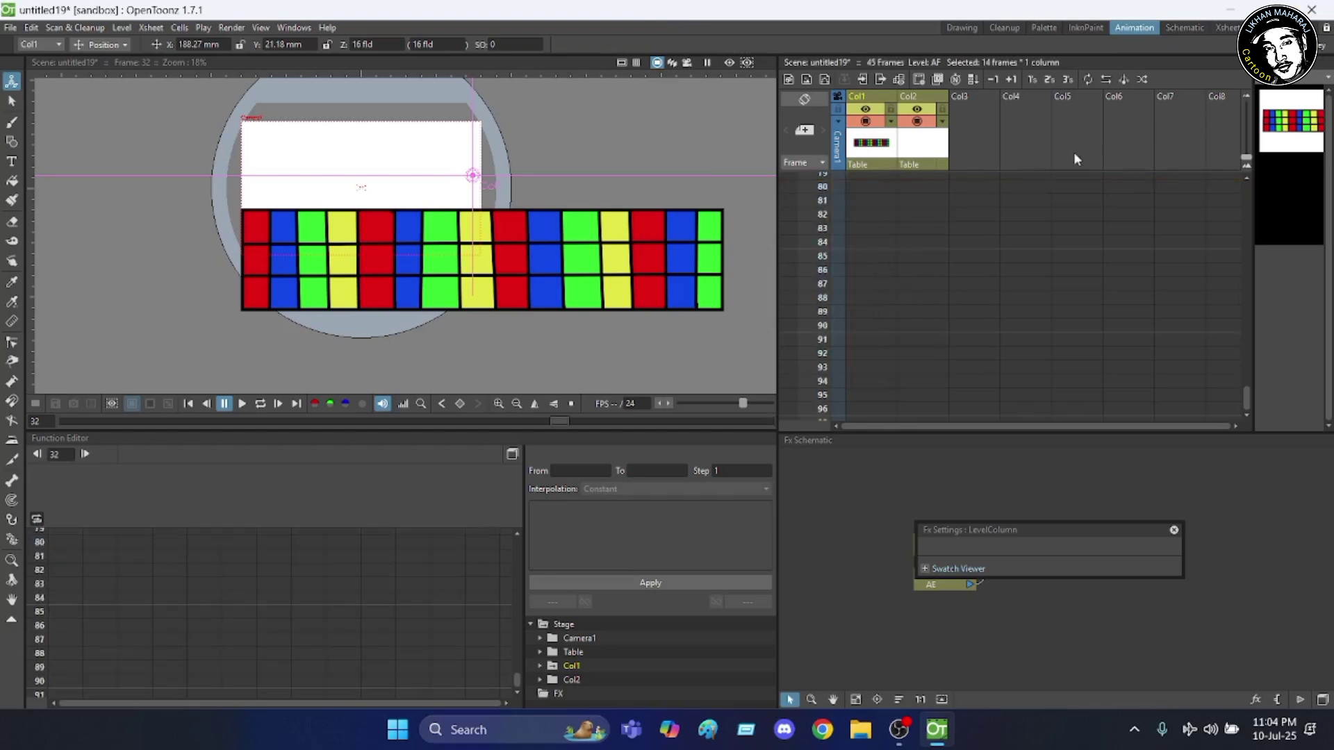
{"action": "scroll", "coordinate": [909, 190], "scroll_direction": "up", "scroll_amount": 13}
{"action": "scroll", "coordinate": [906, 177], "scroll_direction": "up", "scroll_amount": 3}
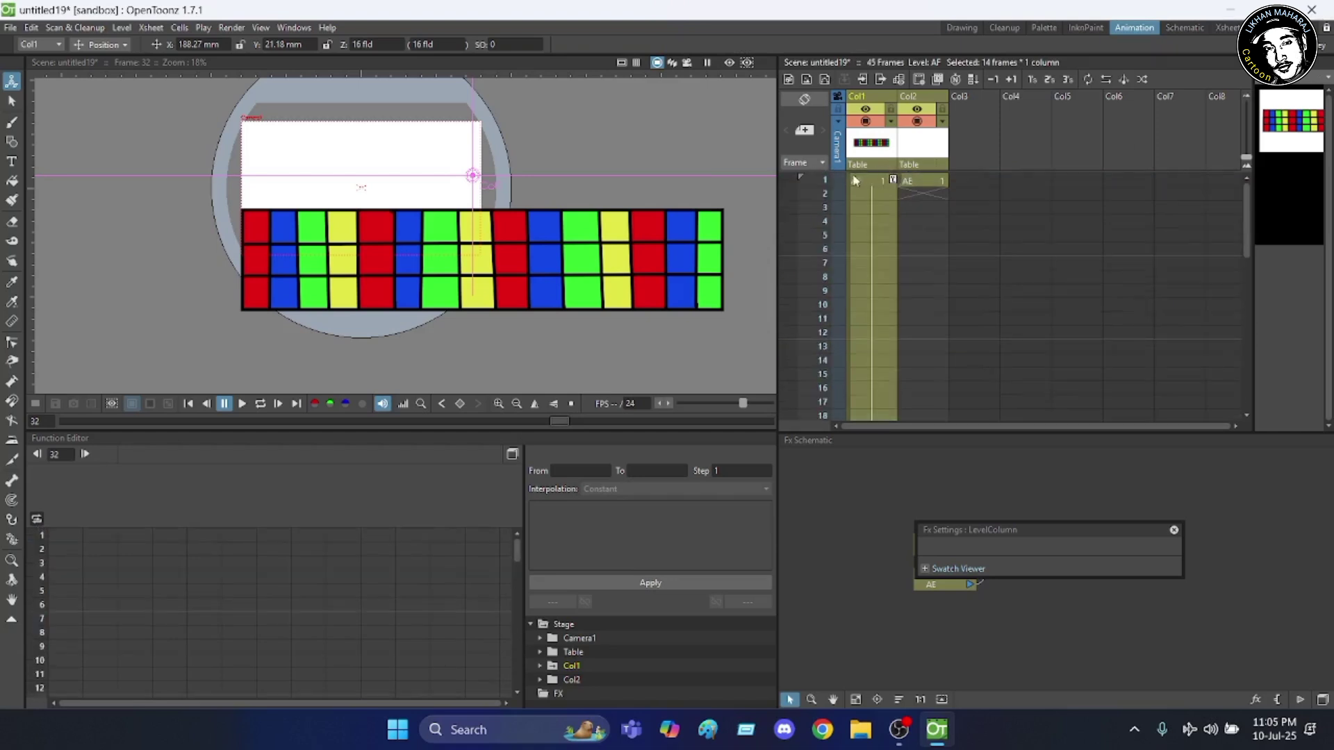
{"action": "left_click", "coordinate": [825, 182]}
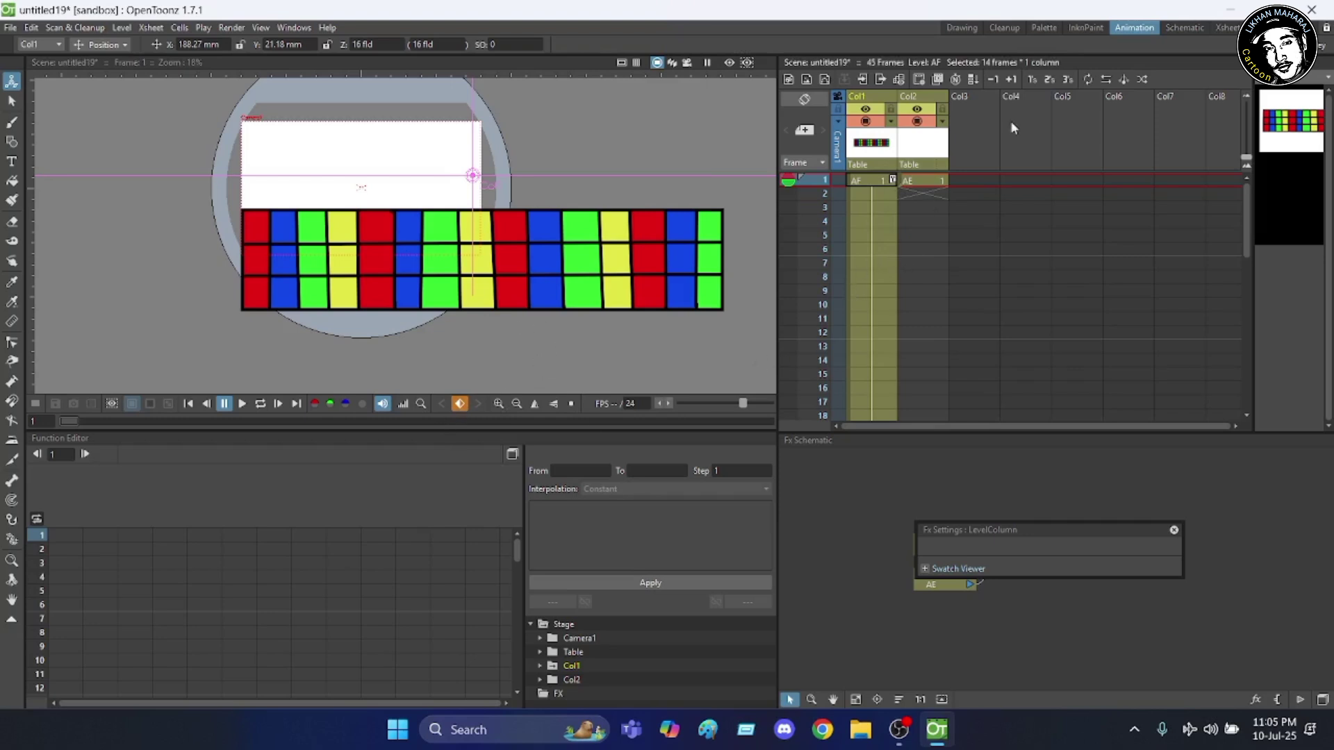
{"action": "scroll", "coordinate": [836, 234], "scroll_direction": "down", "scroll_amount": 5}
{"action": "scroll", "coordinate": [839, 243], "scroll_direction": "down", "scroll_amount": 2}
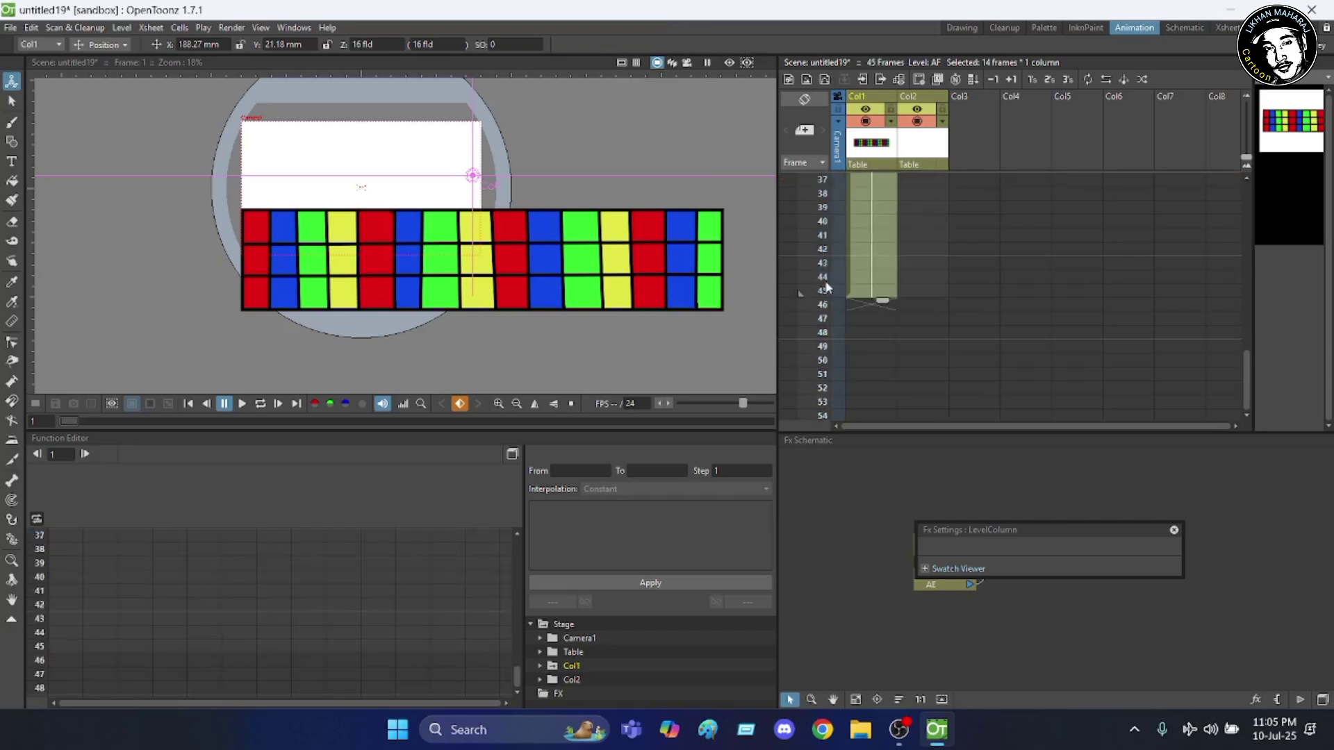
{"action": "left_click", "coordinate": [824, 291]}
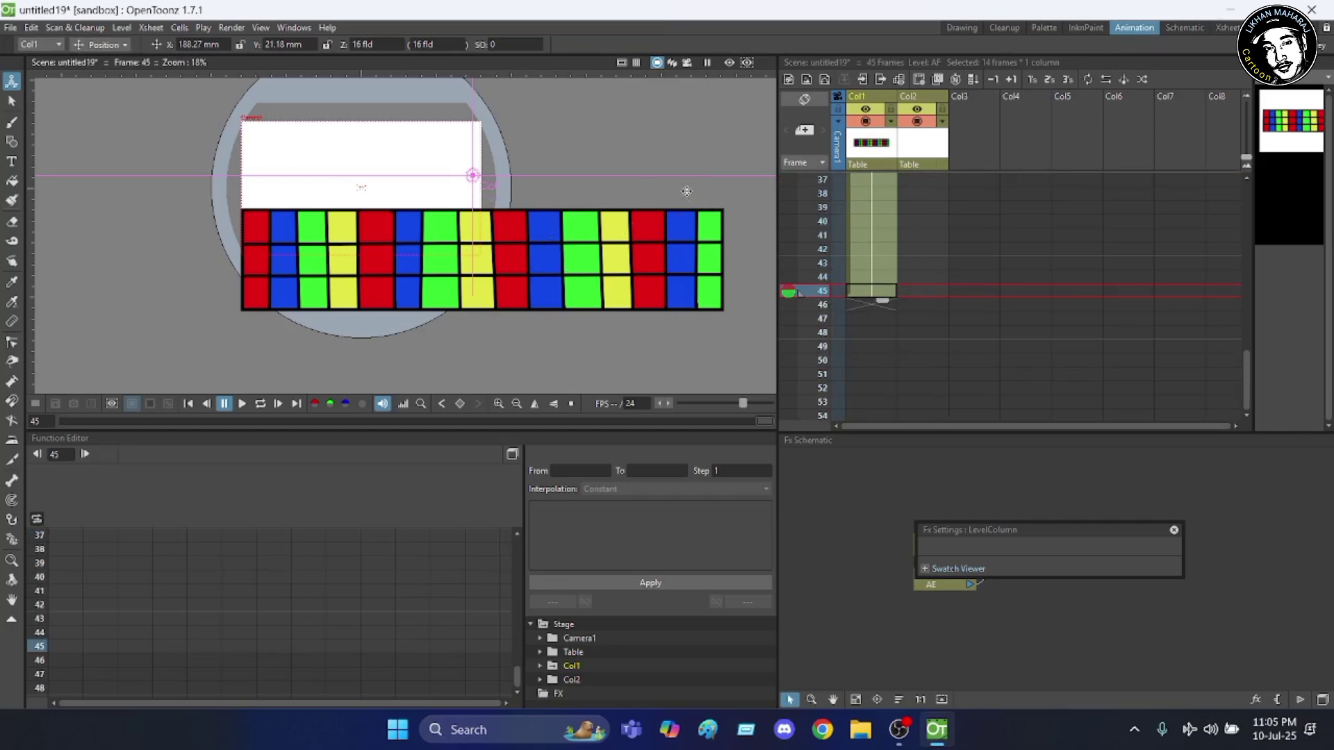
{"action": "left_click_drag", "start_coordinate": [684, 191], "coordinate": [458, 190]}
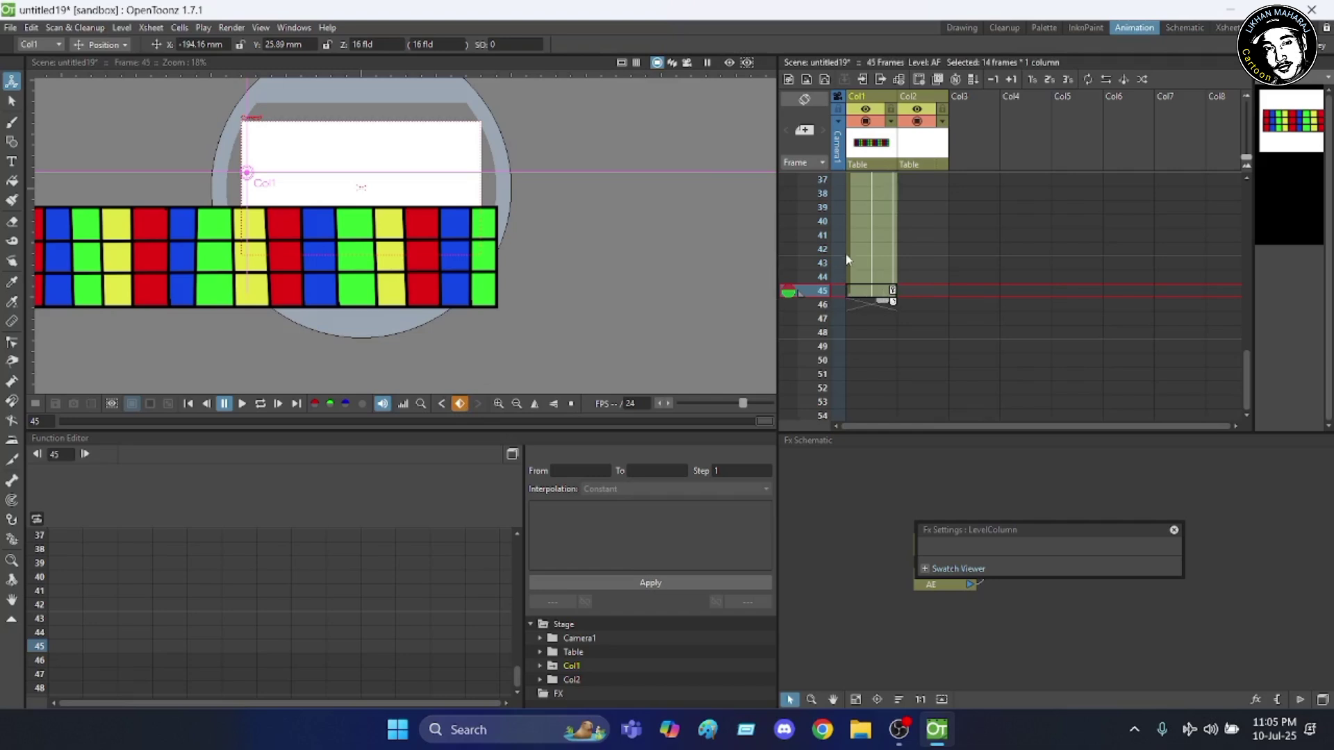
- Play back the coloured grid's horizontal movement with the whole grid in view
{"action": "scroll", "coordinate": [849, 253], "scroll_direction": "up", "scroll_amount": 10}
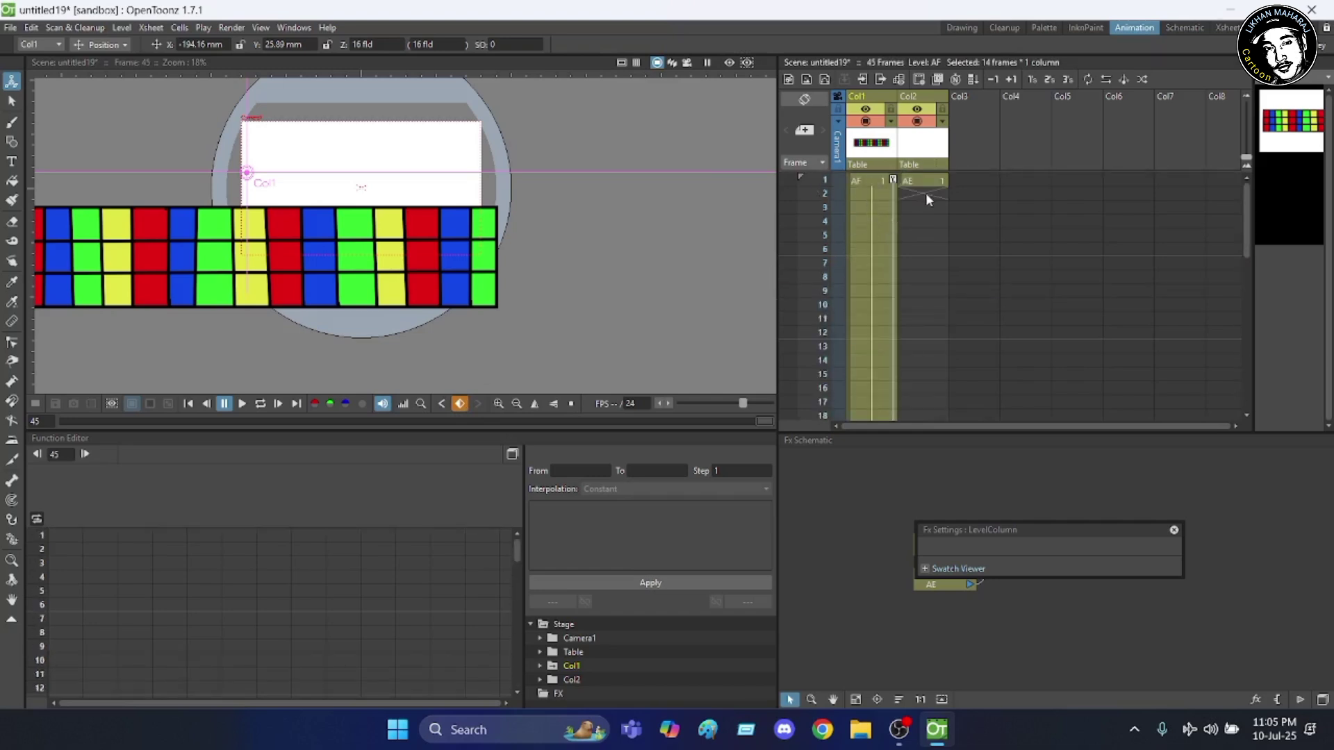
{"action": "scroll", "coordinate": [871, 210], "scroll_direction": "down", "scroll_amount": 8}
{"action": "scroll", "coordinate": [844, 250], "scroll_direction": "up", "scroll_amount": 7}
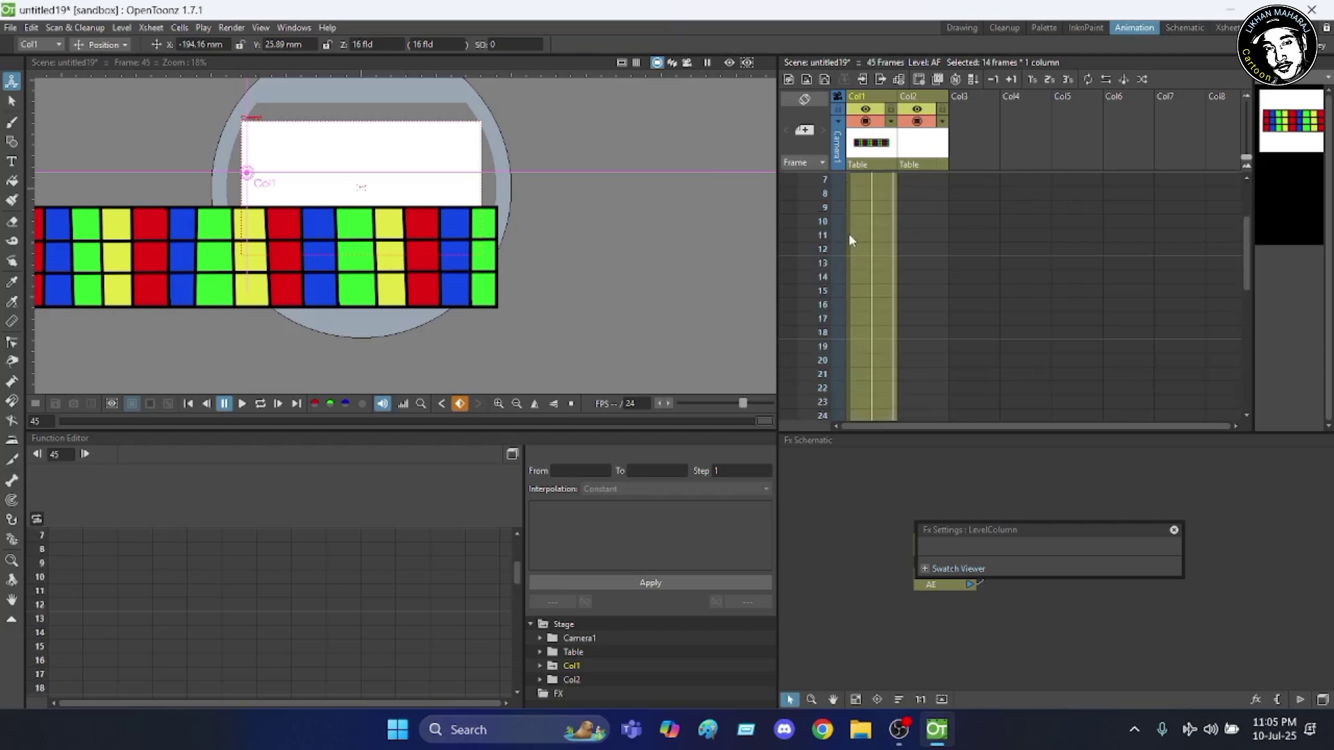
{"action": "scroll", "coordinate": [850, 230], "scroll_direction": "up", "scroll_amount": 2}
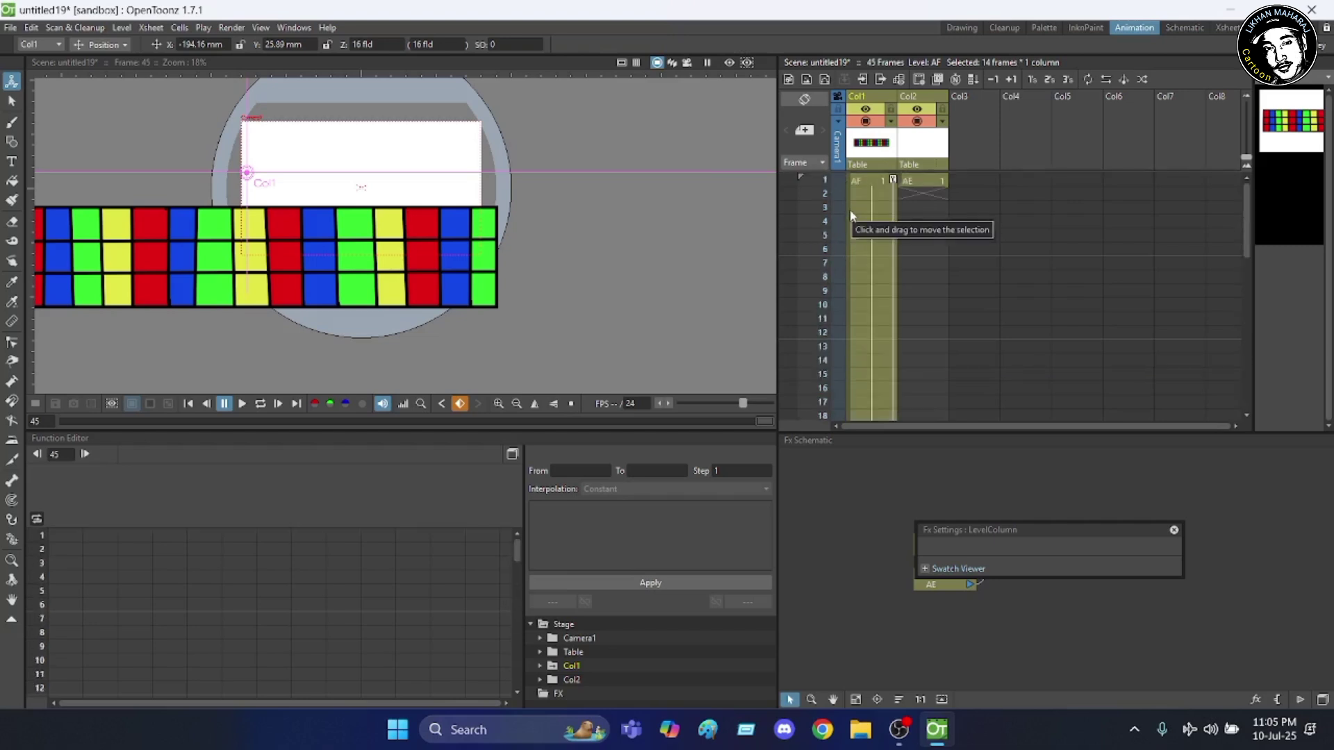
{"action": "scroll", "coordinate": [466, 135], "scroll_direction": "down", "scroll_amount": 2}
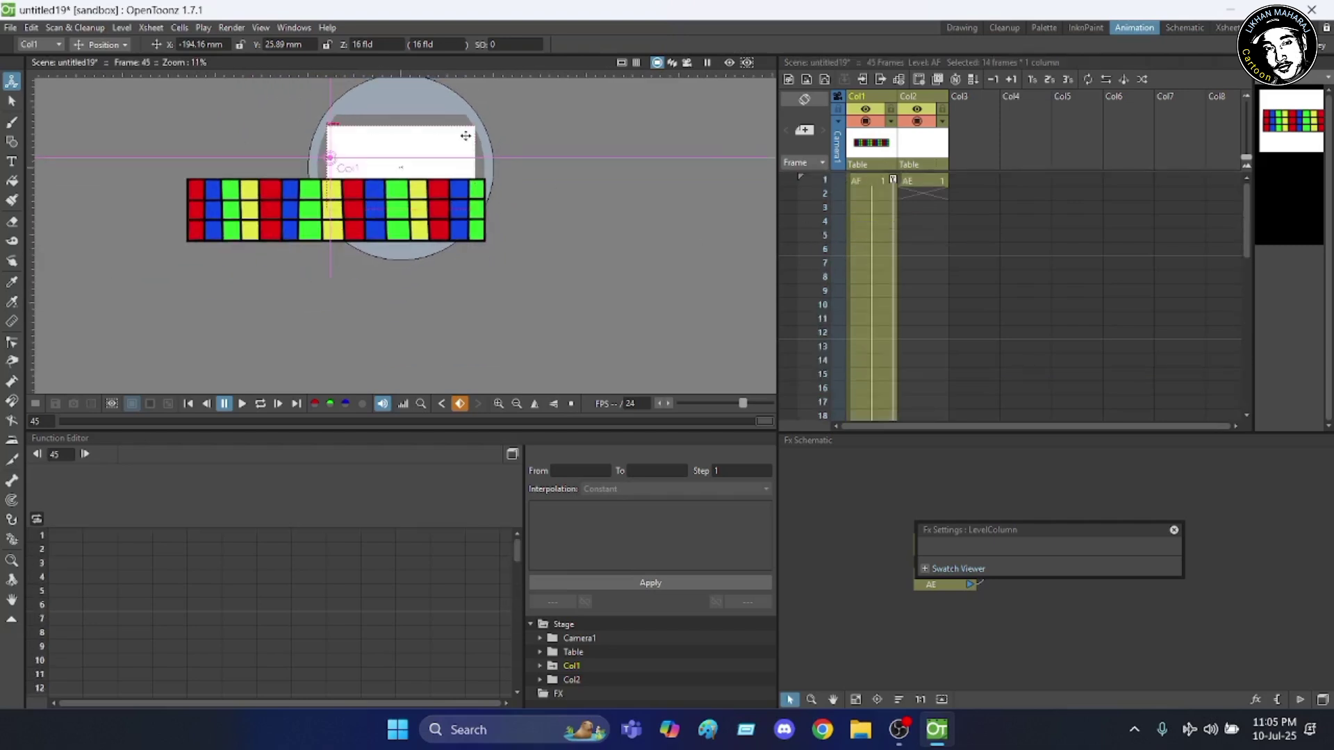
{"action": "scroll", "coordinate": [248, 142], "scroll_direction": "up", "scroll_amount": 2}
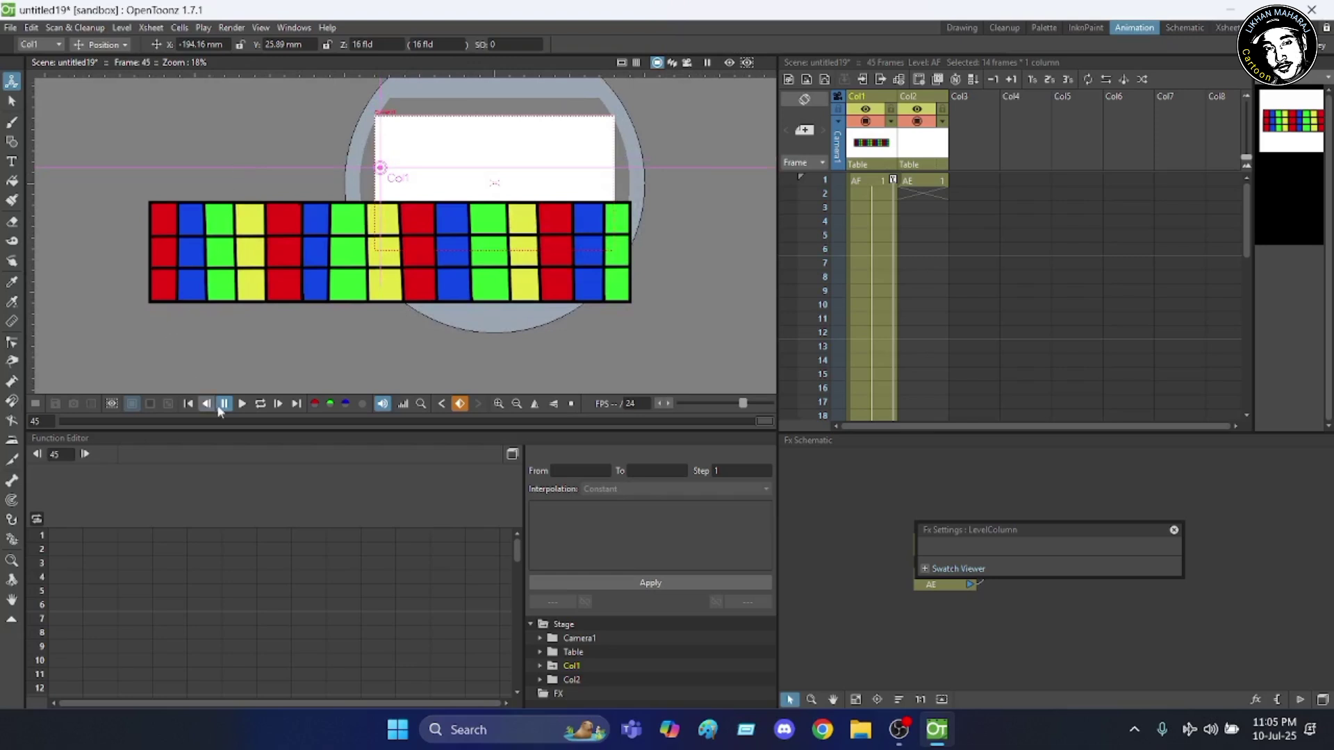
{"action": "left_click", "coordinate": [240, 407]}
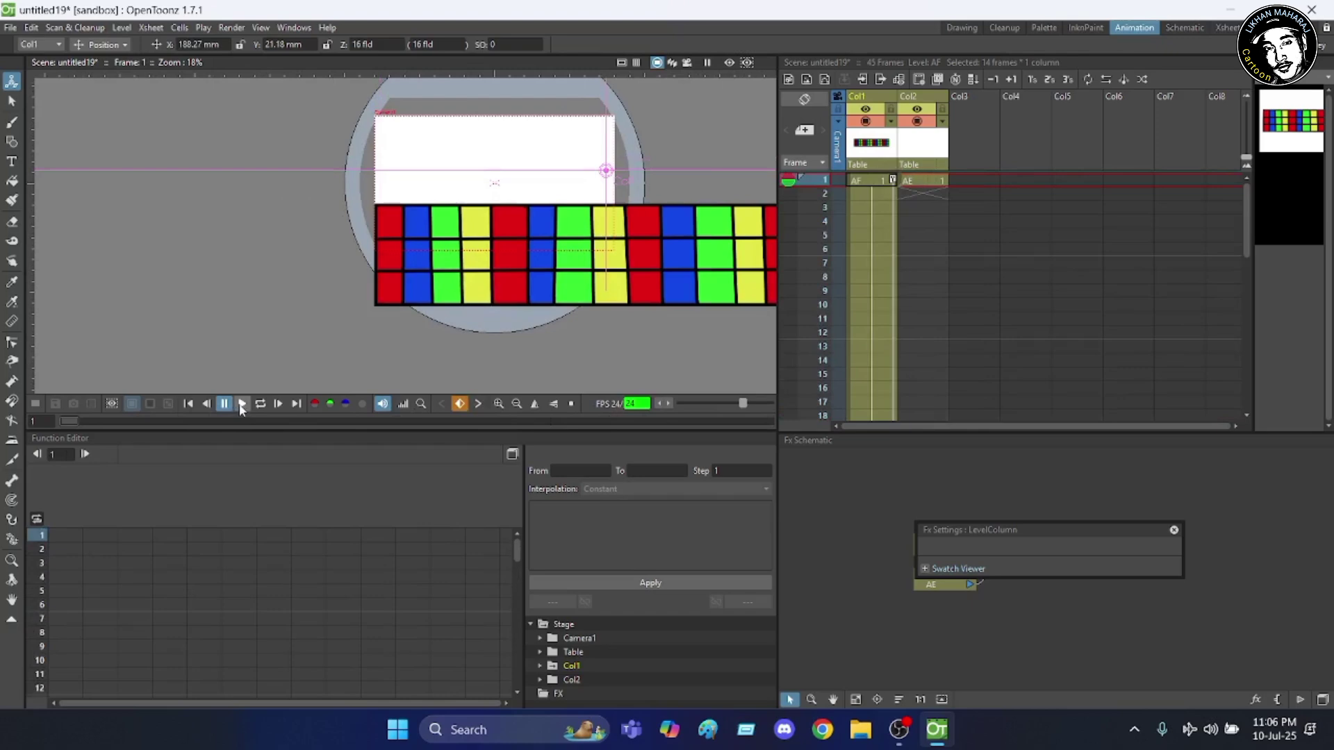
{"action": "left_click", "coordinate": [240, 407]}
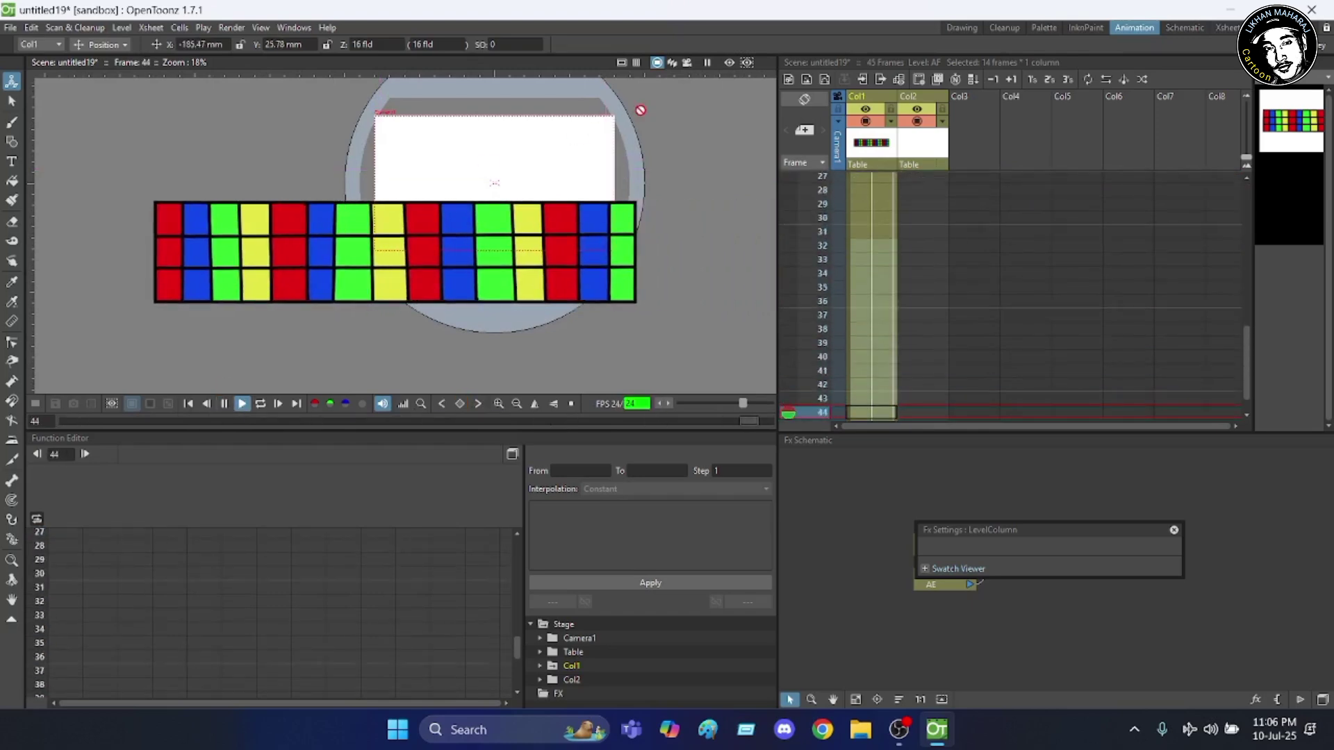
- Switch the viewer to Camera View and replay the grid's movement to check it within the camera frame
{"action": "left_click", "coordinate": [688, 65]}
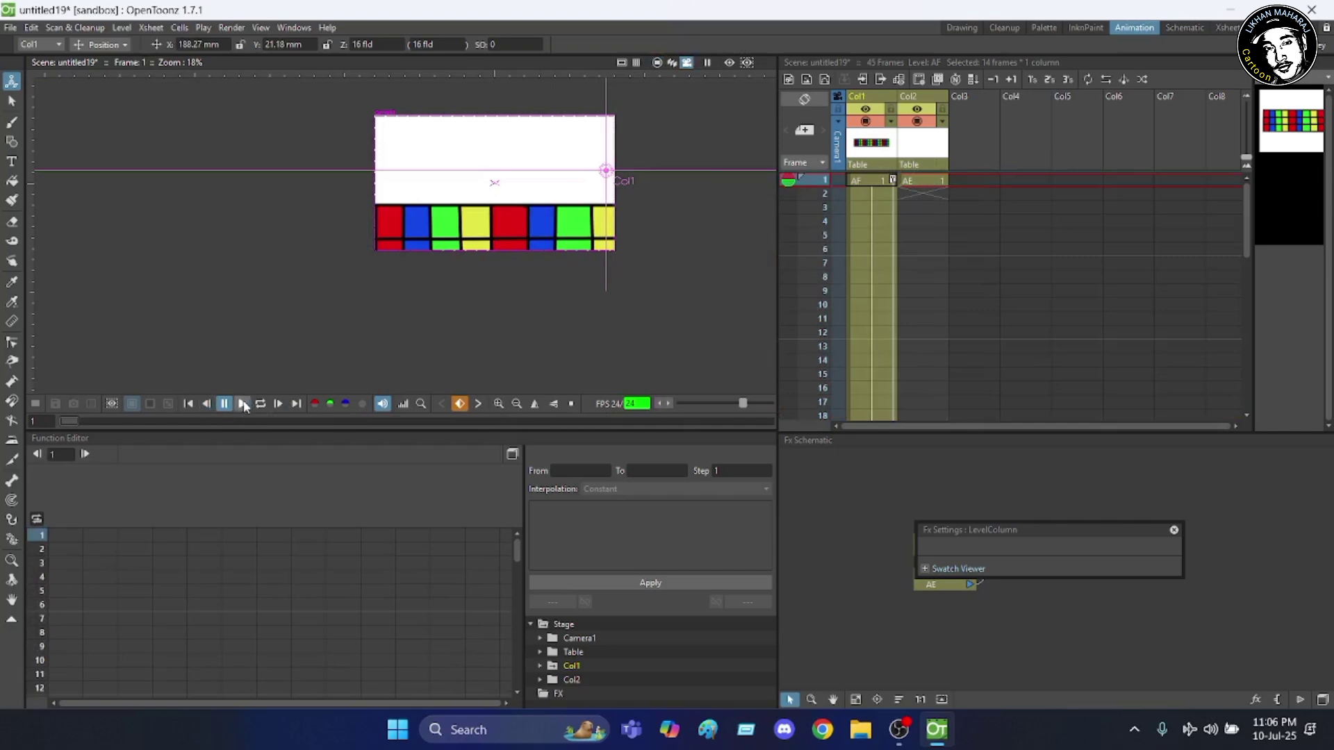
{"action": "left_click", "coordinate": [243, 405]}
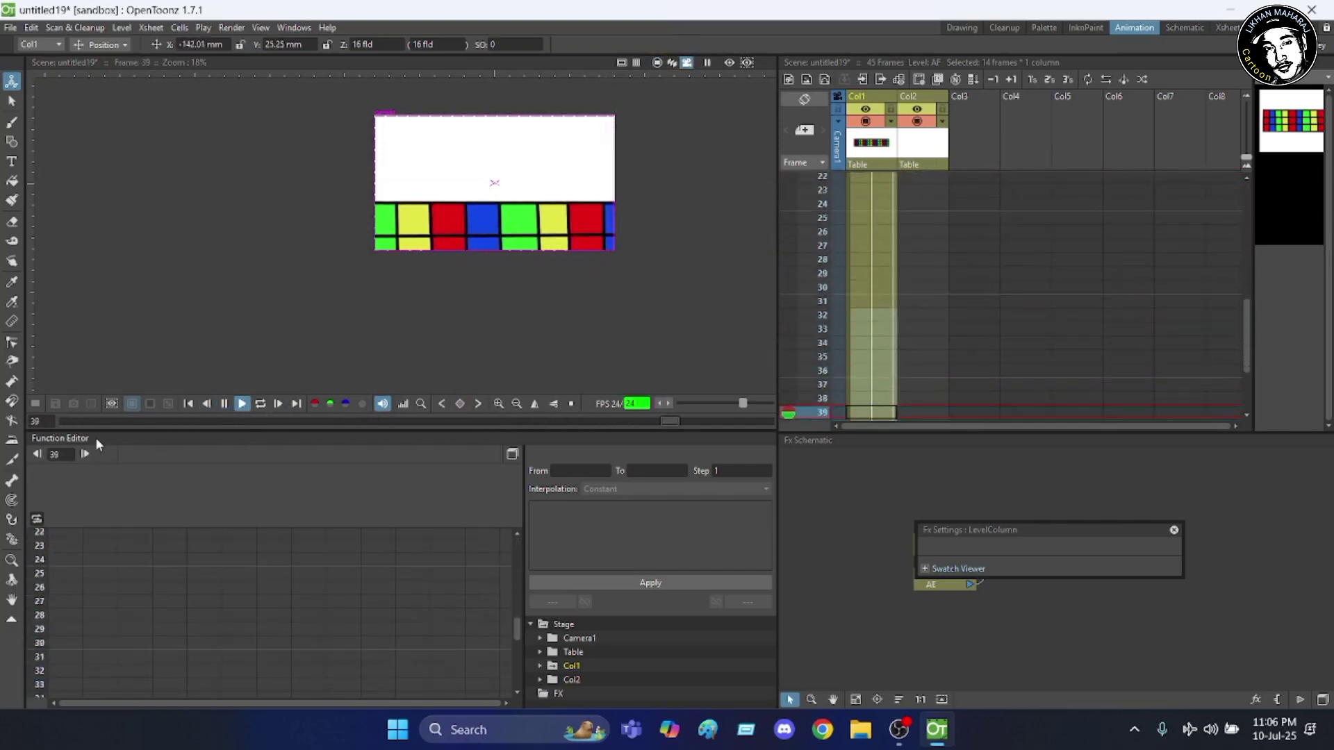
{"action": "left_click", "coordinate": [243, 406]}
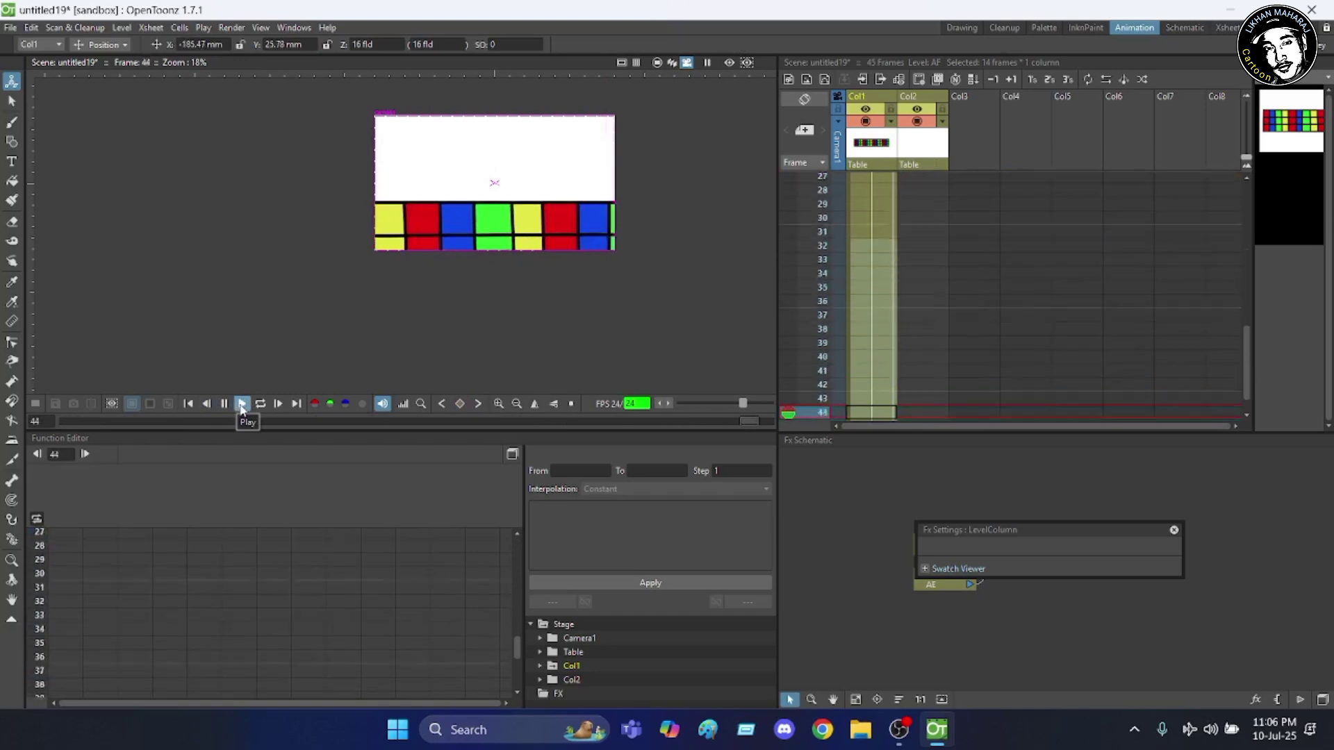
{"action": "left_click", "coordinate": [242, 406]}
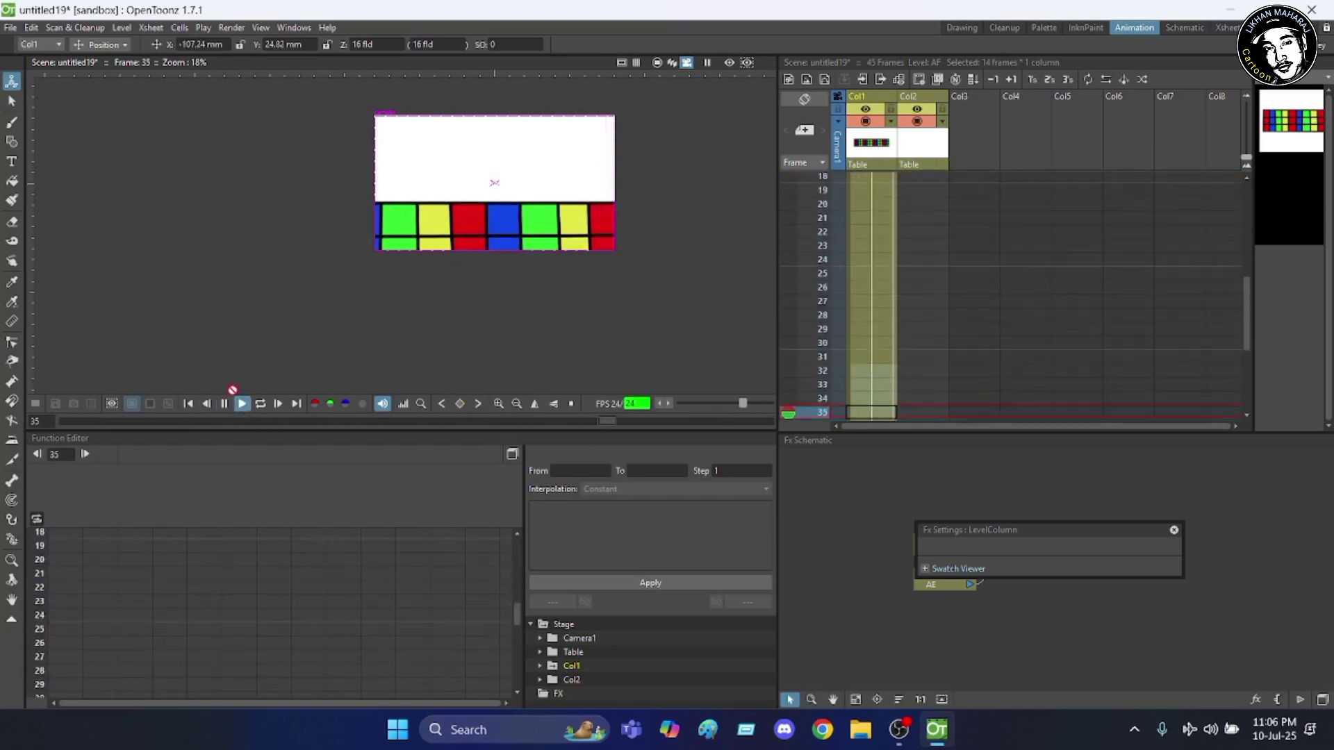
{"action": "scroll", "coordinate": [191, 306], "scroll_direction": "down", "scroll_amount": 2}
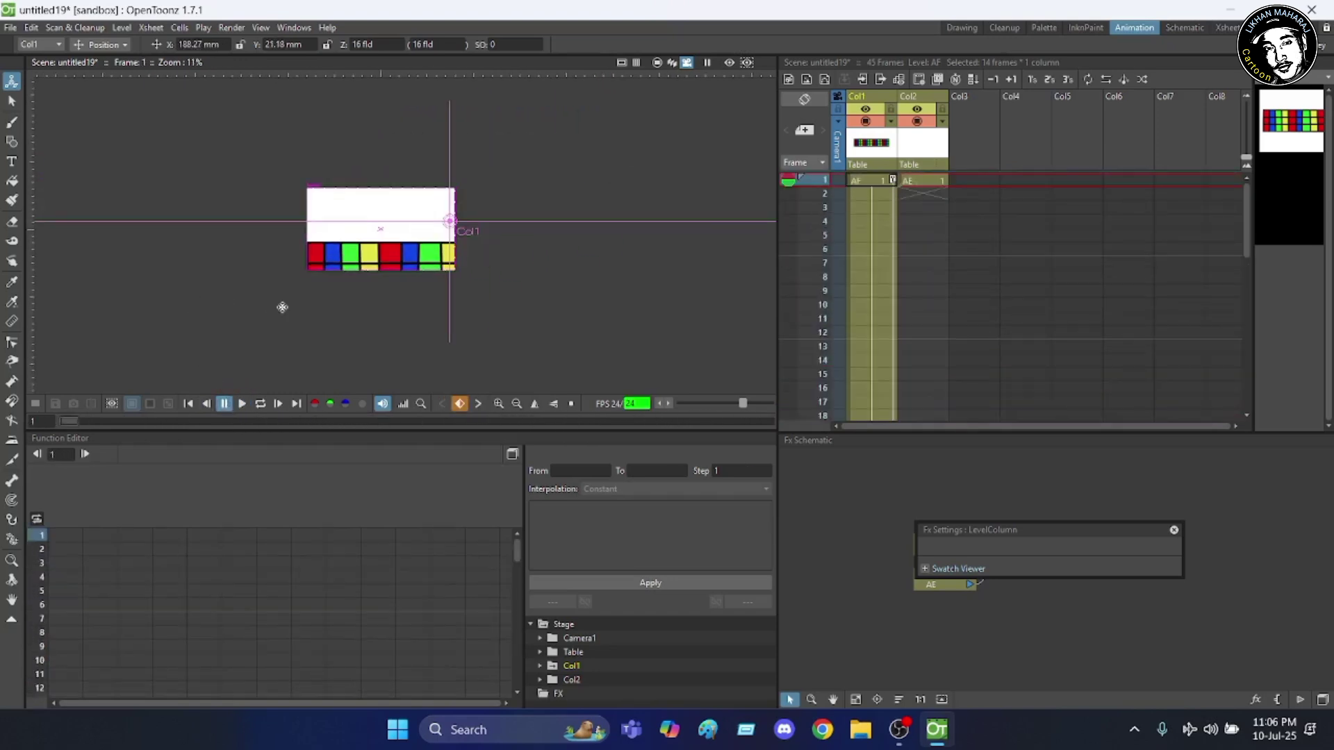
{"action": "scroll", "coordinate": [253, 251], "scroll_direction": "up", "scroll_amount": 1}
{"action": "scroll", "coordinate": [417, 206], "scroll_direction": "up", "scroll_amount": 1}
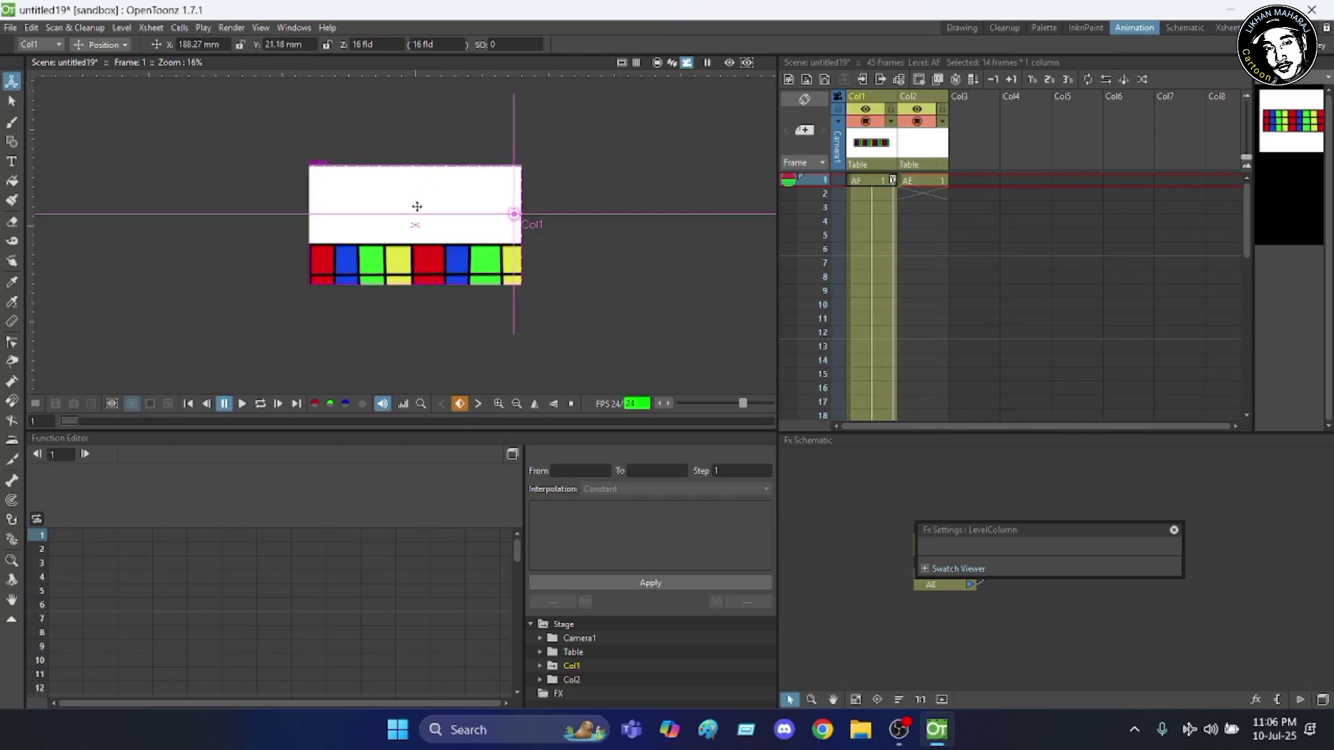
{"action": "scroll", "coordinate": [417, 206], "scroll_direction": "up", "scroll_amount": 1}
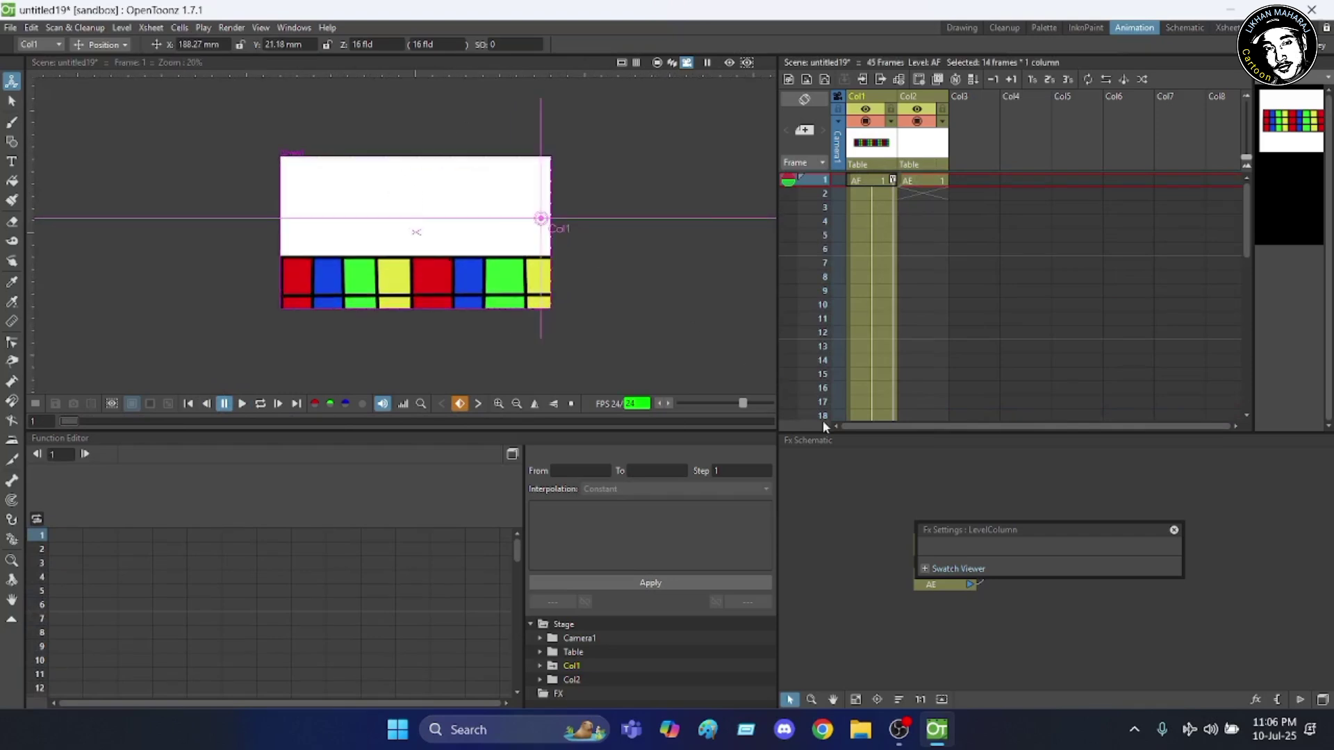
- Close the Fx Settings window and inspect the Col1 and Col2 nodes in the Fx Schematic
{"action": "left_click", "coordinate": [1174, 530]}
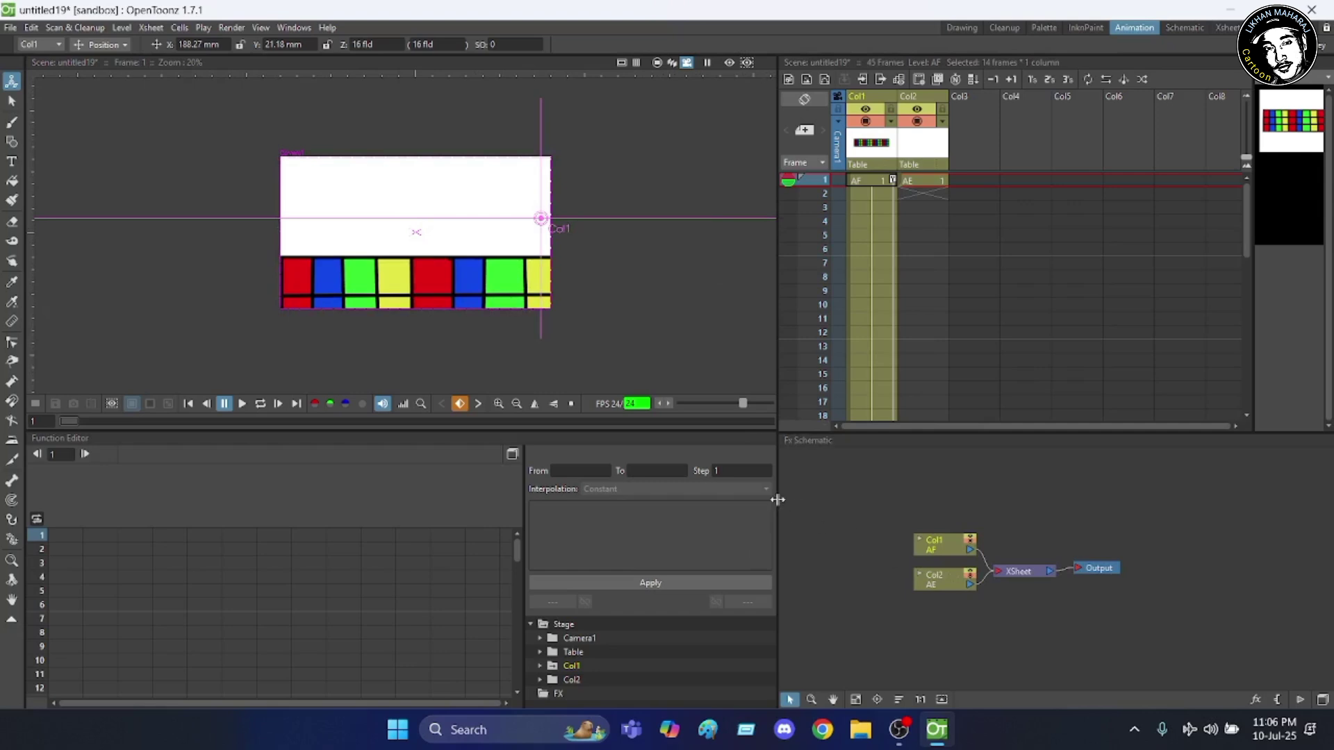
{"action": "scroll", "coordinate": [964, 597], "scroll_direction": "up", "scroll_amount": 3}
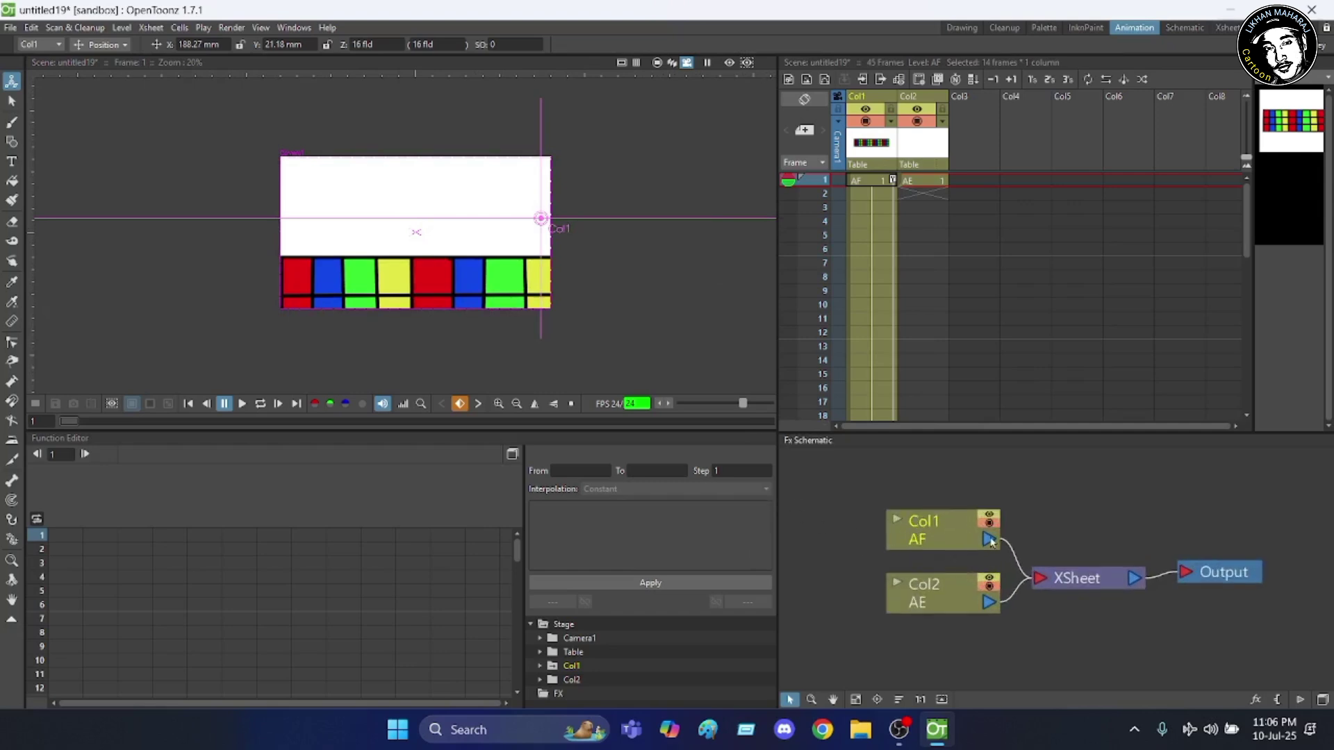
{"action": "scroll", "coordinate": [990, 542], "scroll_direction": "down", "scroll_amount": 2}
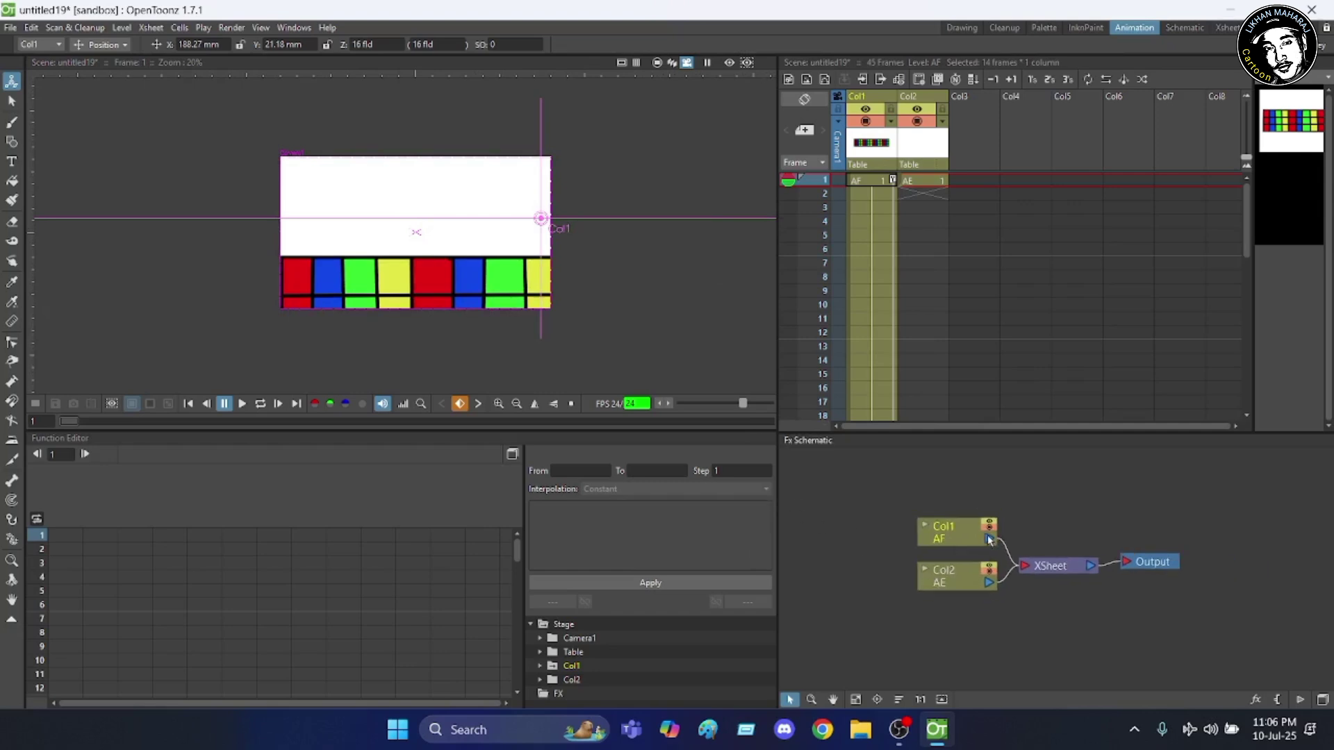
- Switch to the Drawing room and fit the whole coloured grid and camera frame in the viewer
{"action": "left_click", "coordinate": [957, 31]}
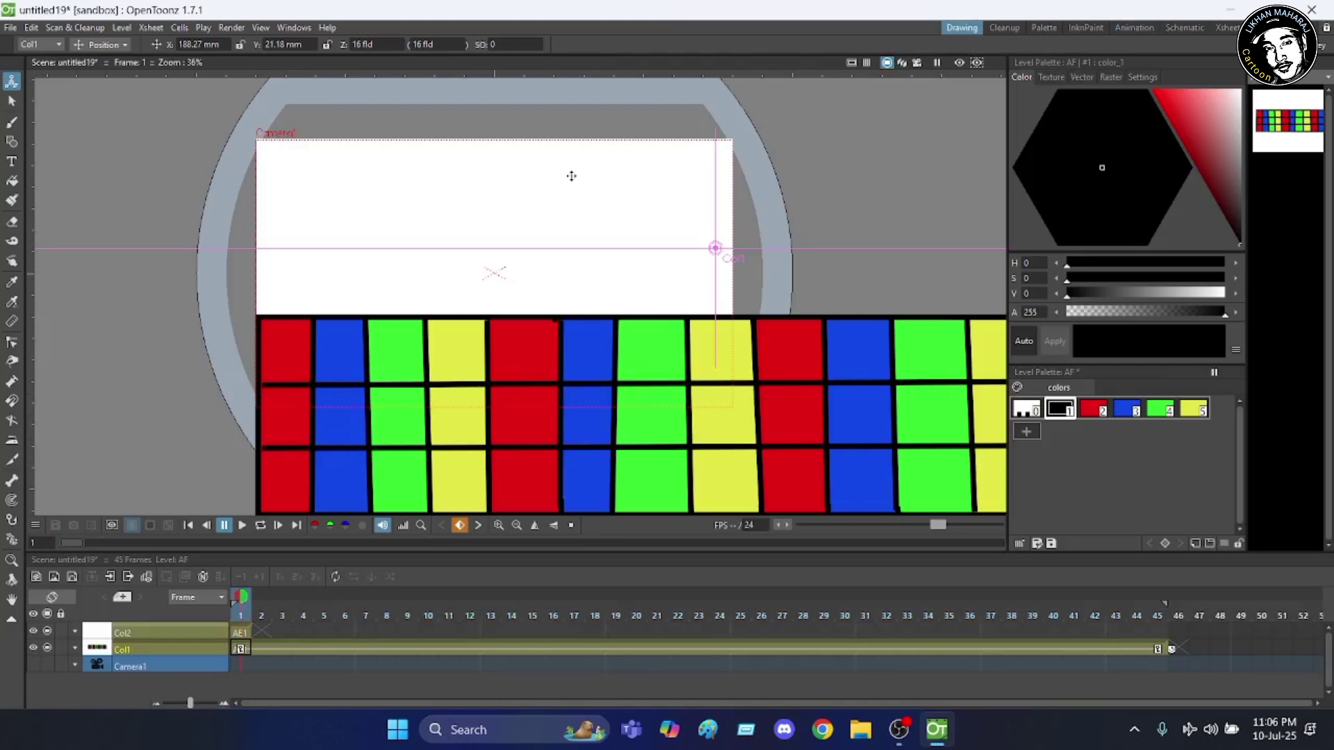
{"action": "scroll", "coordinate": [482, 176], "scroll_direction": "down", "scroll_amount": 1}
{"action": "scroll", "coordinate": [244, 232], "scroll_direction": "down", "scroll_amount": 1}
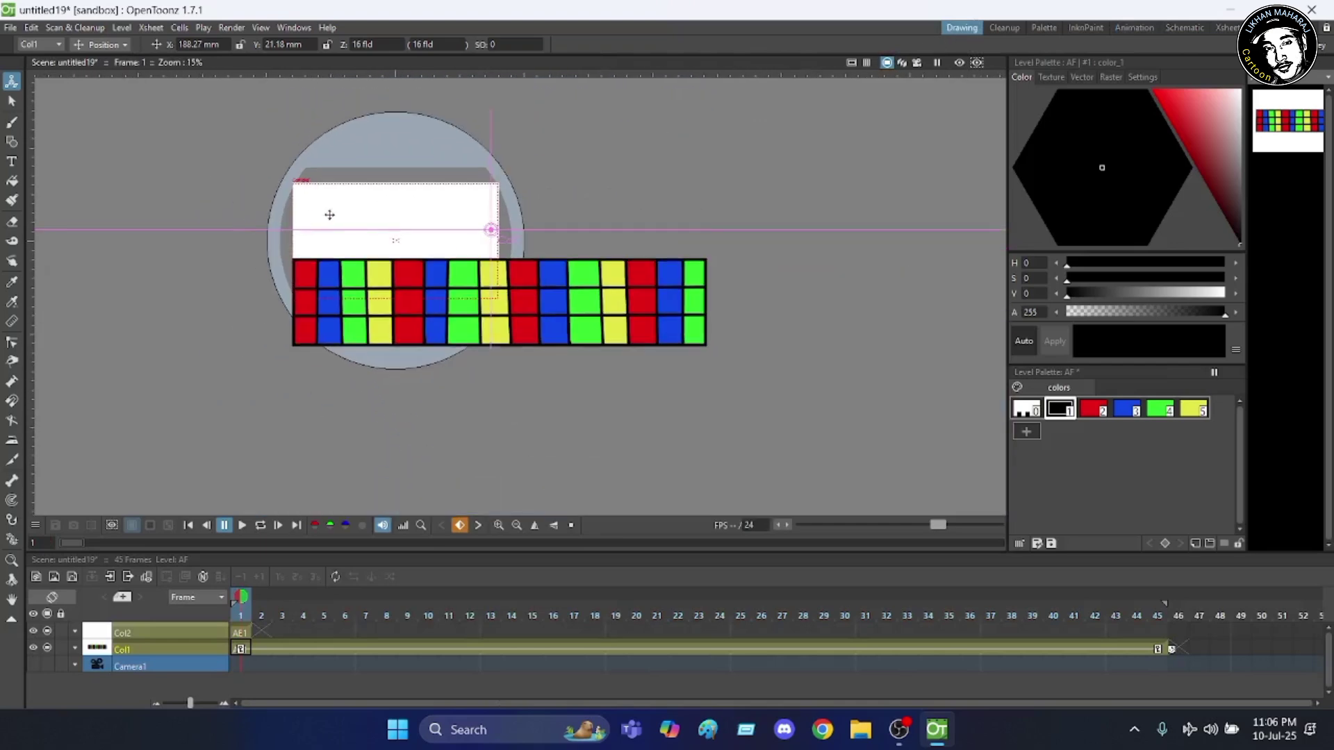
{"action": "scroll", "coordinate": [620, 196], "scroll_direction": "down", "scroll_amount": 2}
{"action": "scroll", "coordinate": [611, 169], "scroll_direction": "up", "scroll_amount": 3}
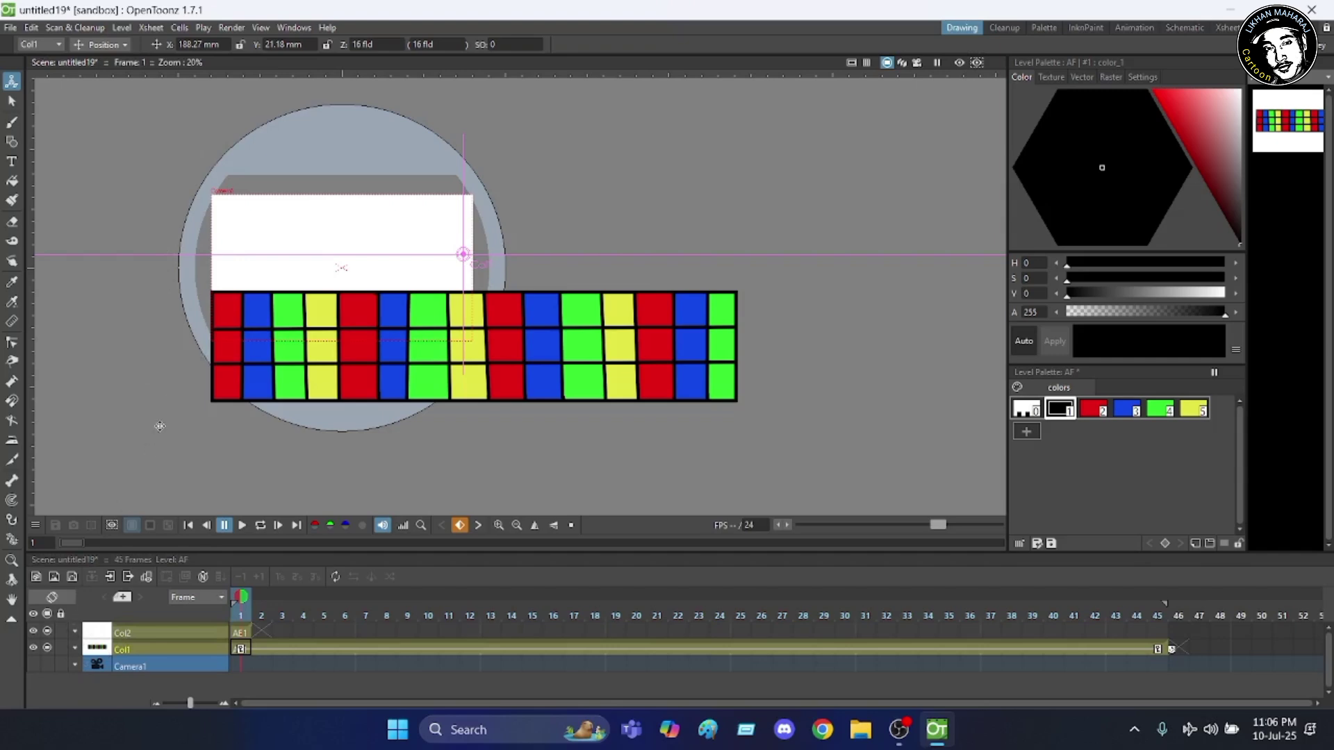
- Open a floating Stage Schematic and enlarge its column, table and camera nodes
{"action": "left_click", "coordinate": [294, 29]}
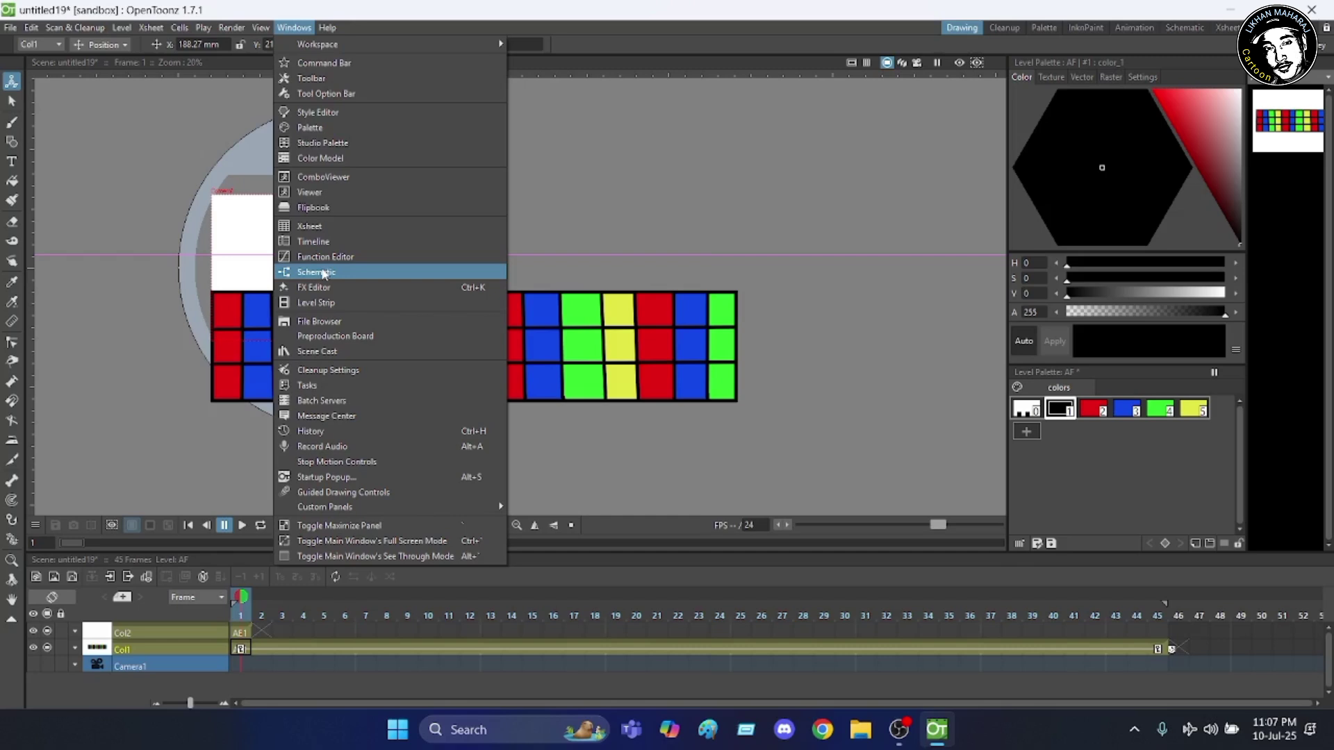
{"action": "left_click", "coordinate": [316, 272]}
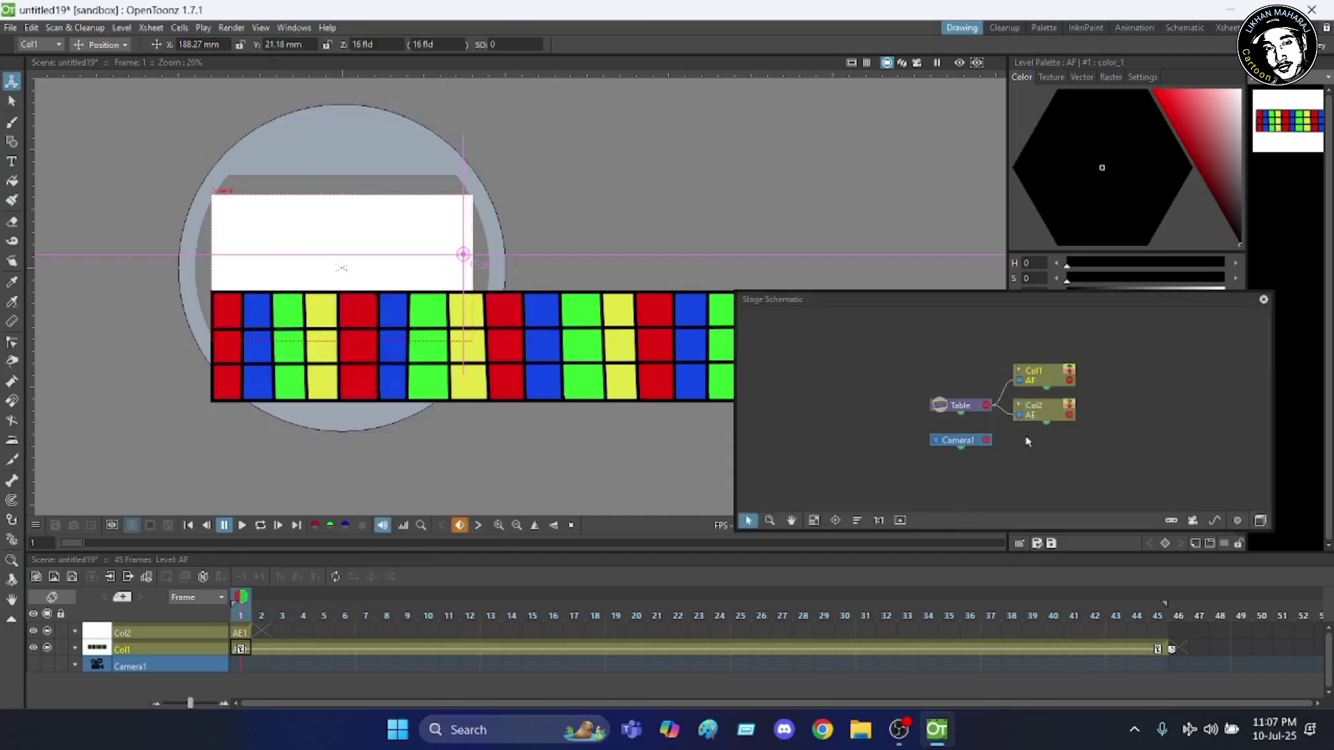
{"action": "scroll", "coordinate": [1028, 396], "scroll_direction": "up", "scroll_amount": 3}
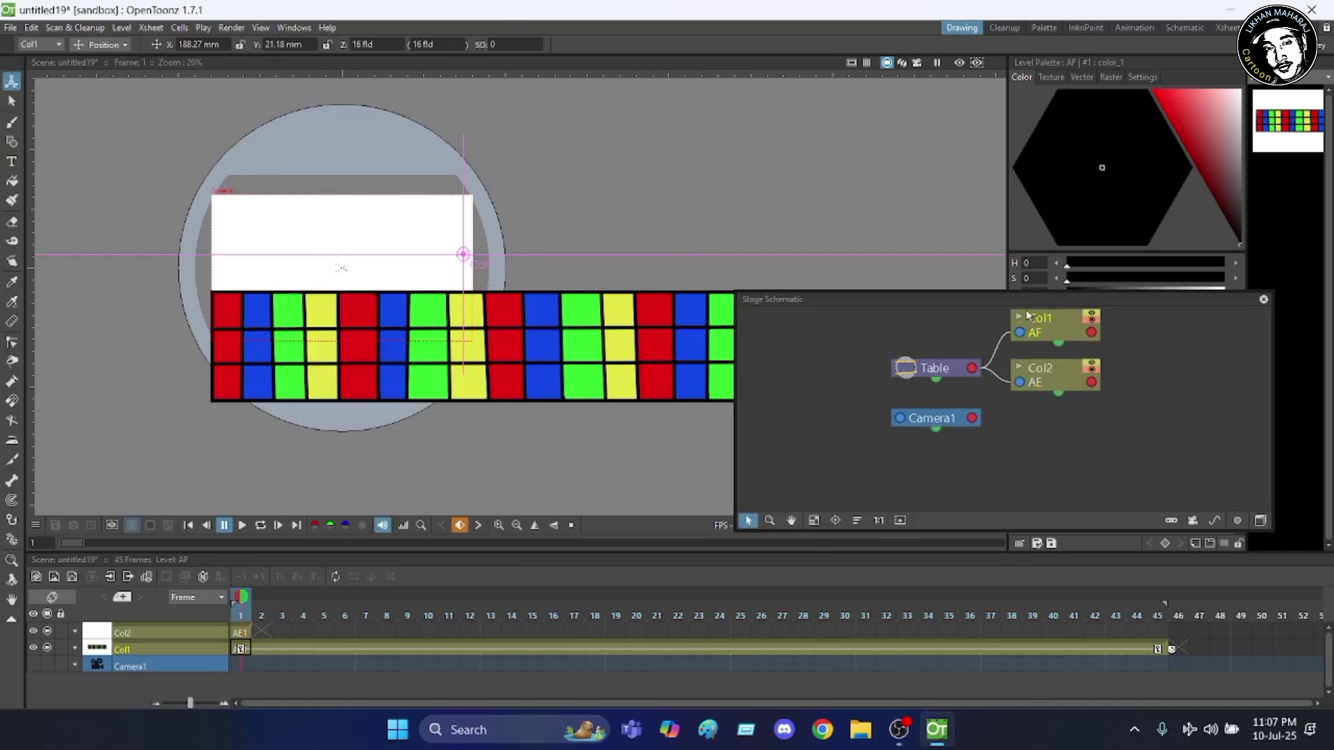
- Switch the floating schematic to the FX Schematic and make its window taller, with the column nodes enlarged
{"action": "scroll", "coordinate": [1027, 315], "scroll_direction": "up", "scroll_amount": 1}
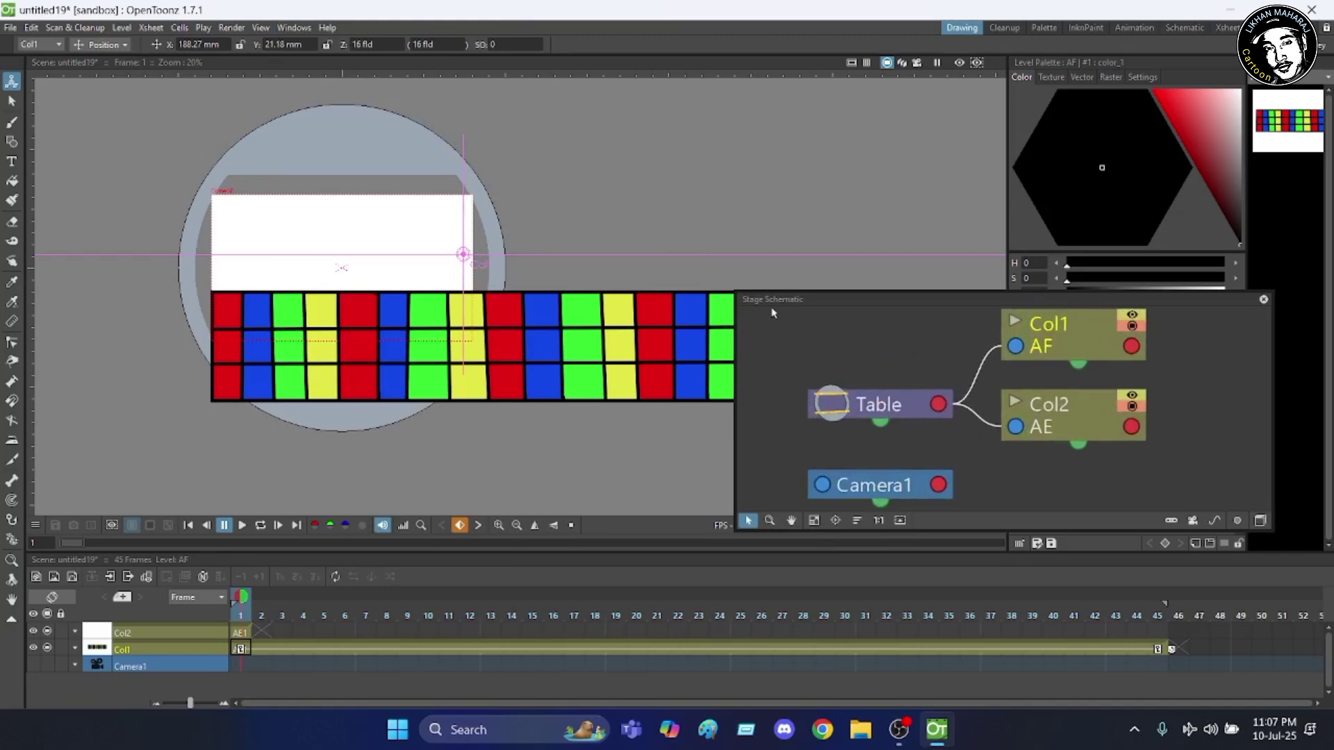
{"action": "left_click", "coordinate": [1259, 521]}
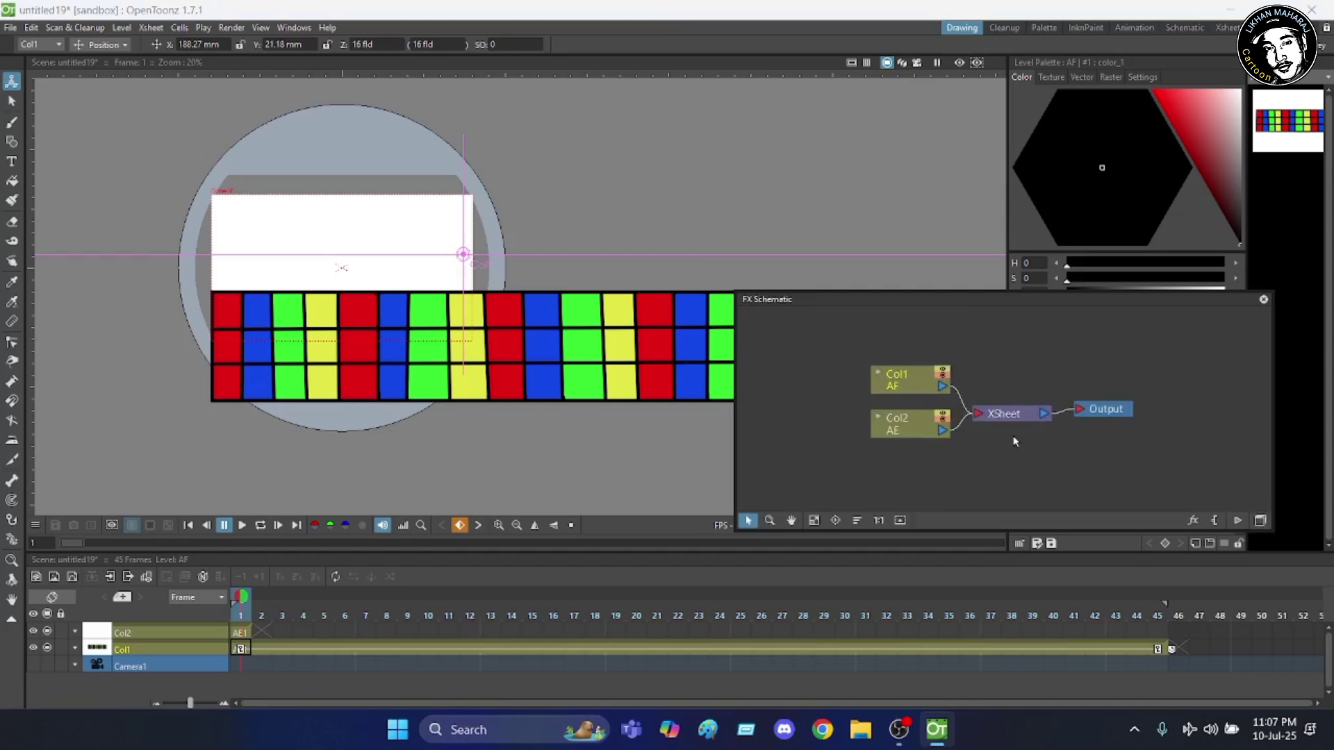
{"action": "scroll", "coordinate": [1003, 341], "scroll_direction": "down", "scroll_amount": 2}
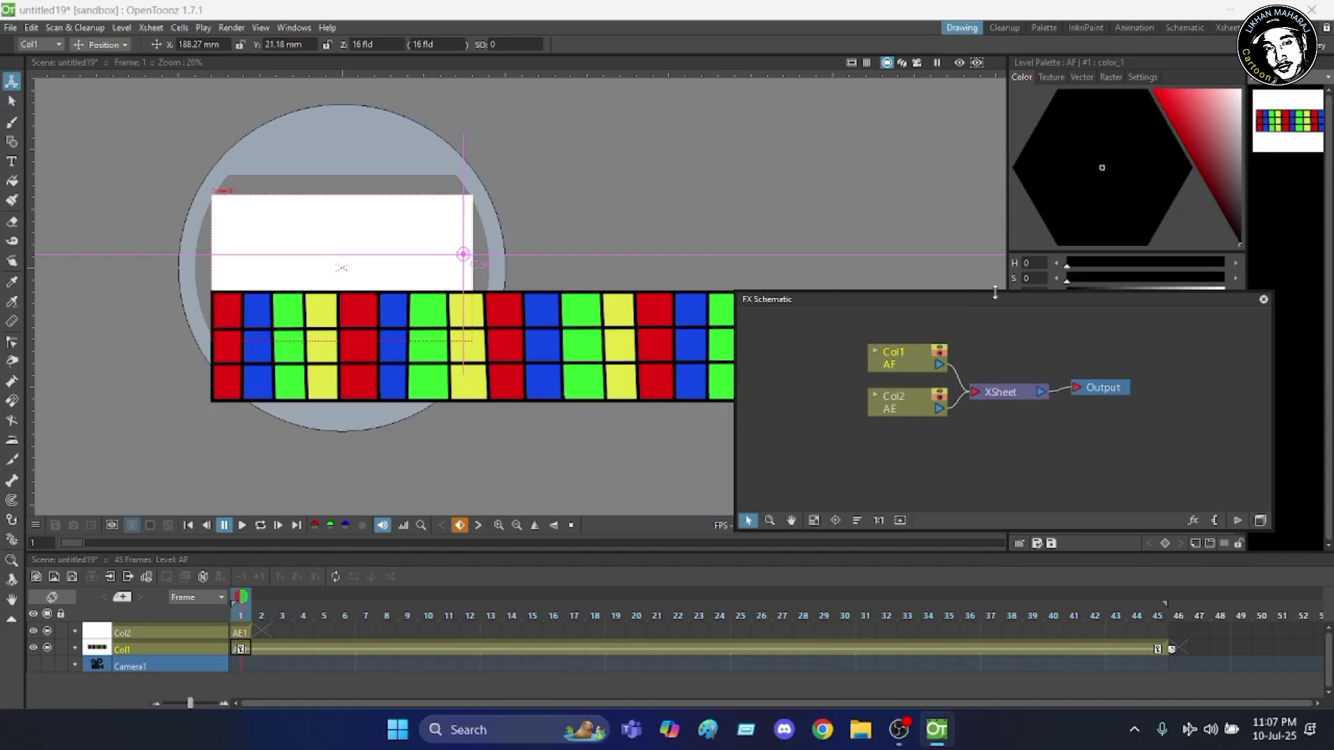
{"action": "left_click_drag", "start_coordinate": [995, 292], "coordinate": [979, 196]}
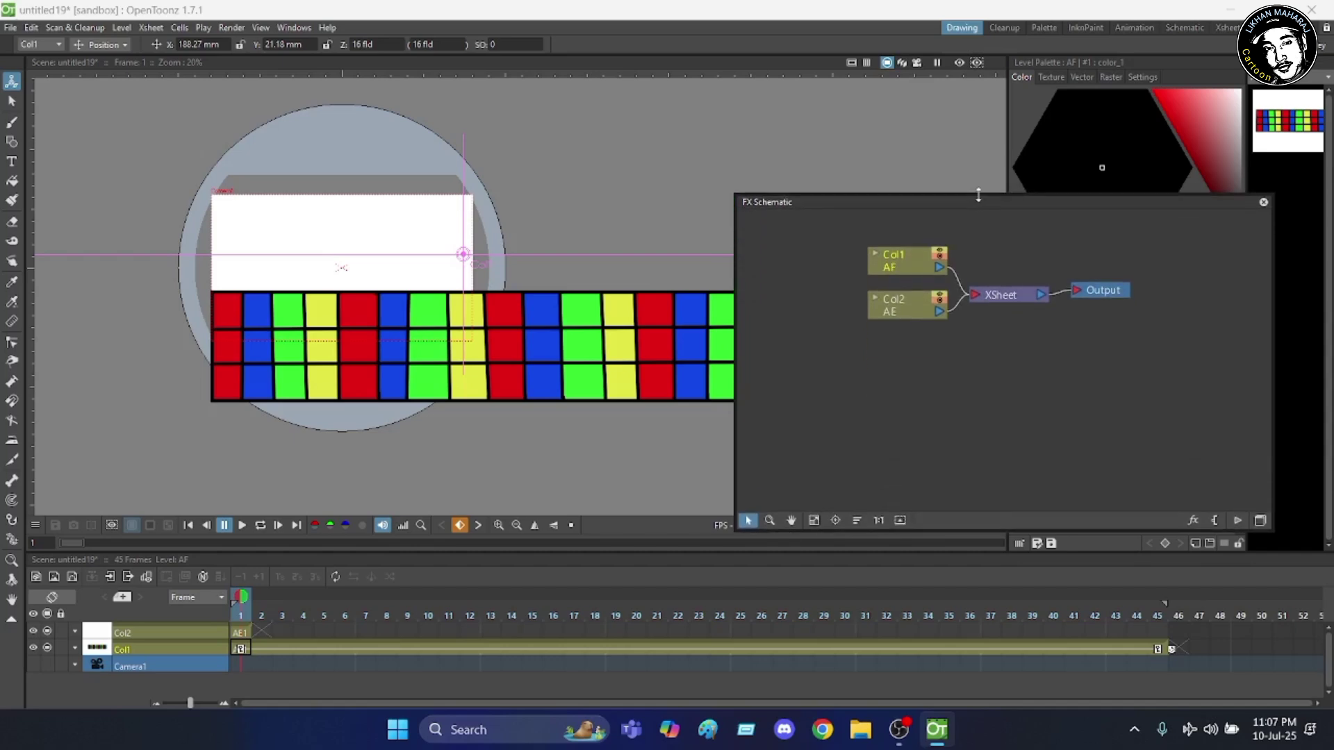
{"action": "scroll", "coordinate": [955, 296], "scroll_direction": "up", "scroll_amount": 4}
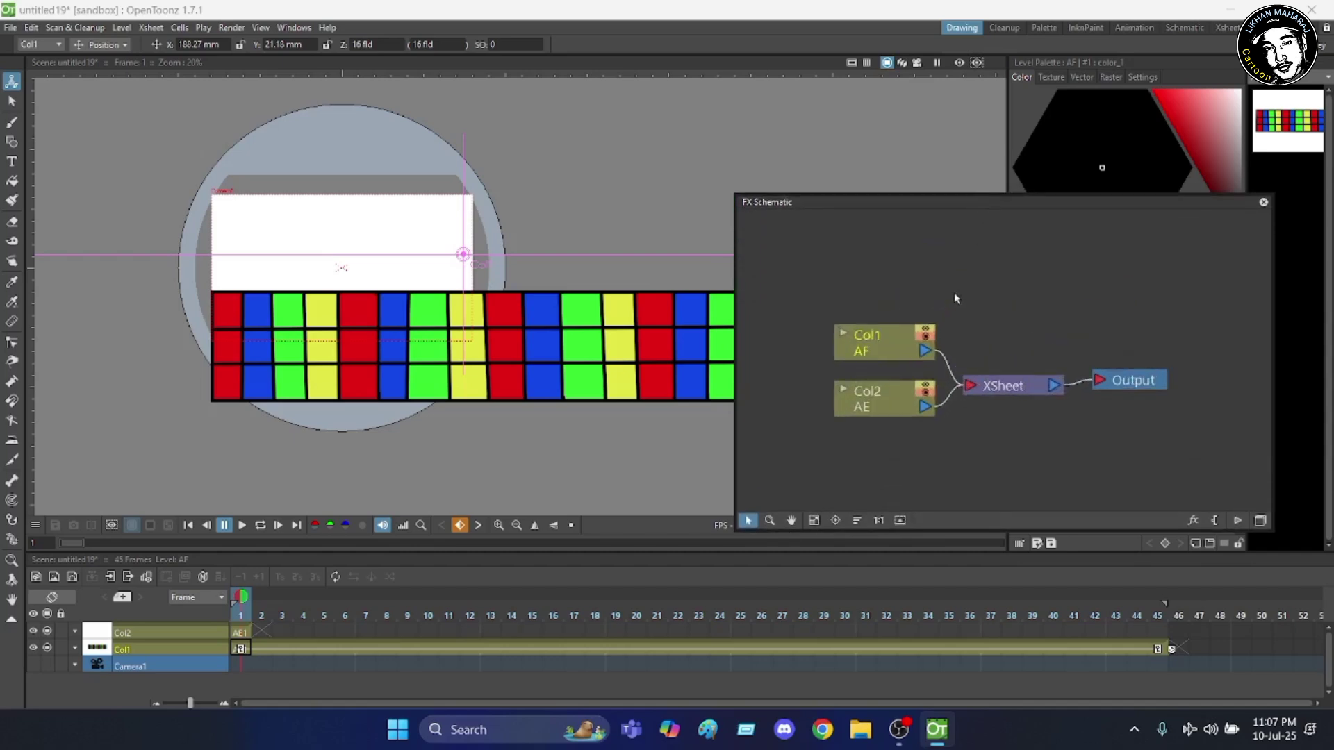
{"action": "scroll", "coordinate": [828, 279], "scroll_direction": "down", "scroll_amount": 1}
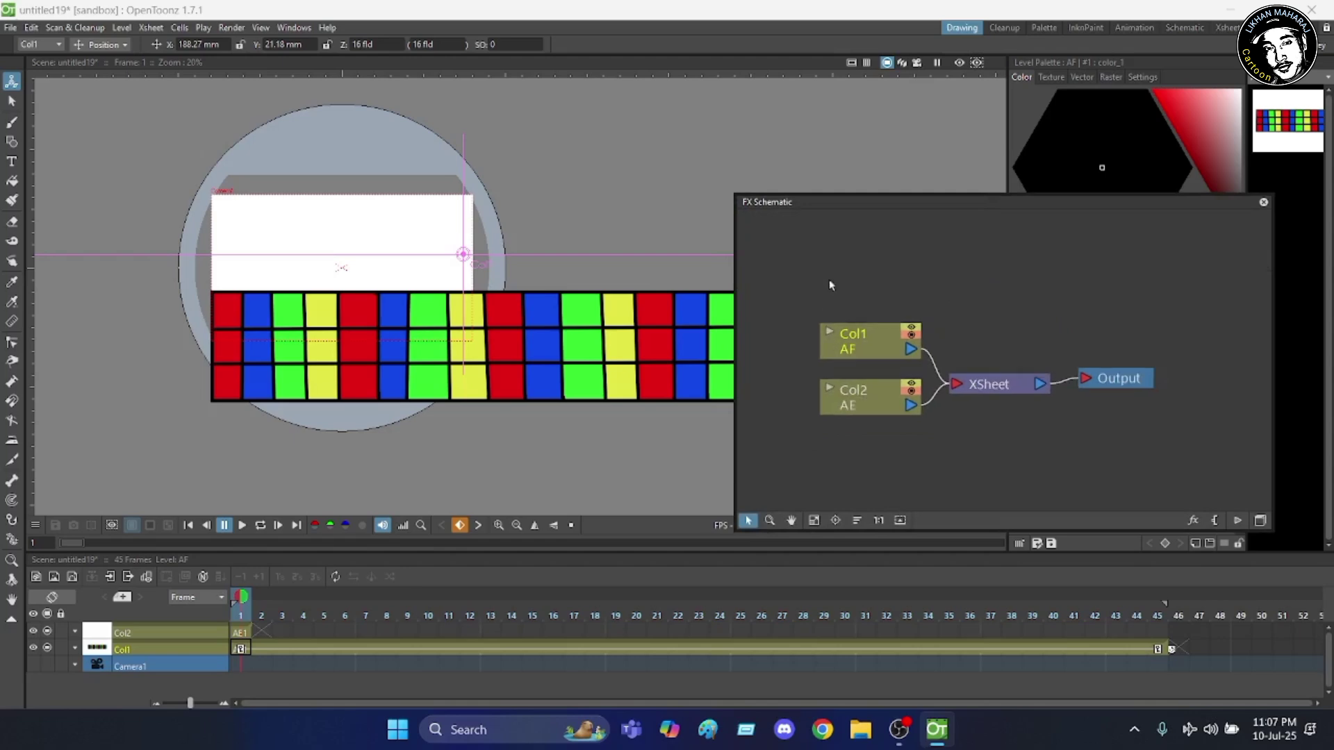
{"action": "scroll", "coordinate": [823, 307], "scroll_direction": "up", "scroll_amount": 1}
{"action": "scroll", "coordinate": [823, 307], "scroll_direction": "up", "scroll_amount": 1}
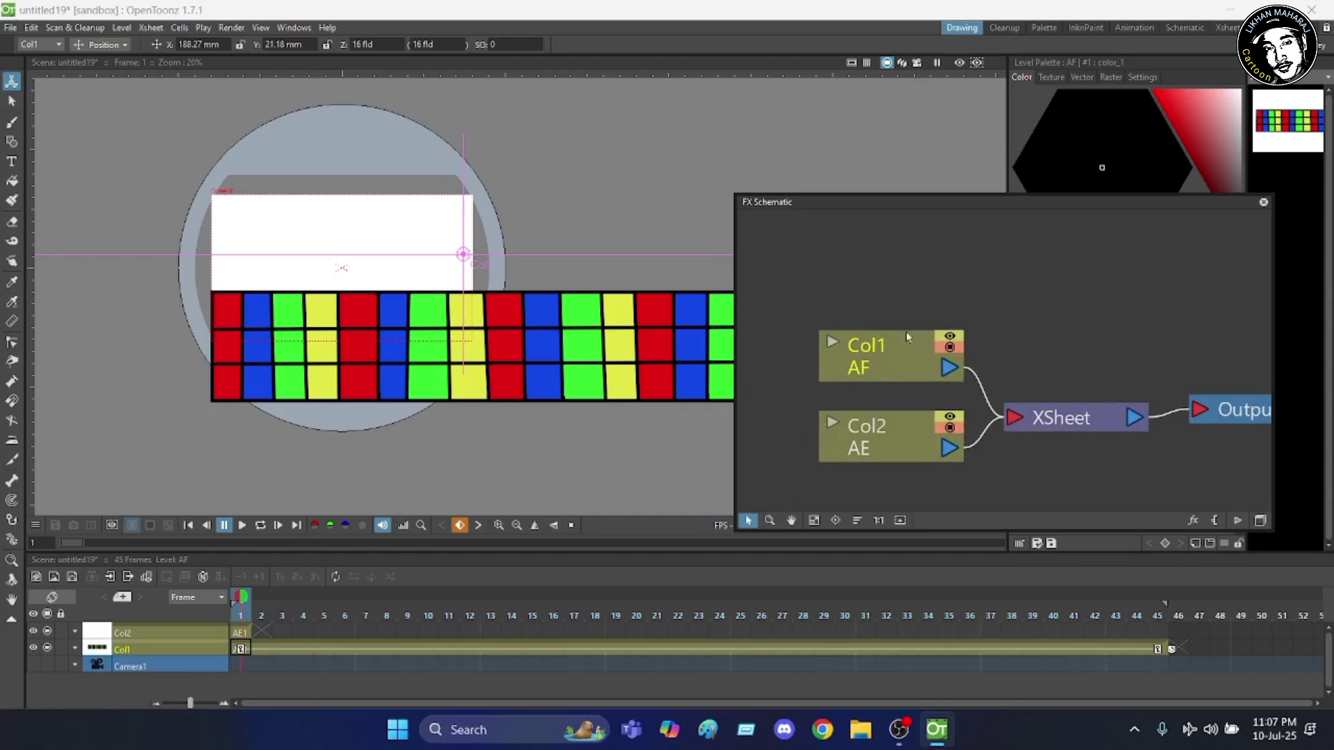
- Rearrange the FX Schematic so the Col1 node sits well below Col2 and farther away from the XSheet node
{"action": "left_click_drag", "start_coordinate": [881, 351], "coordinate": [872, 495]}
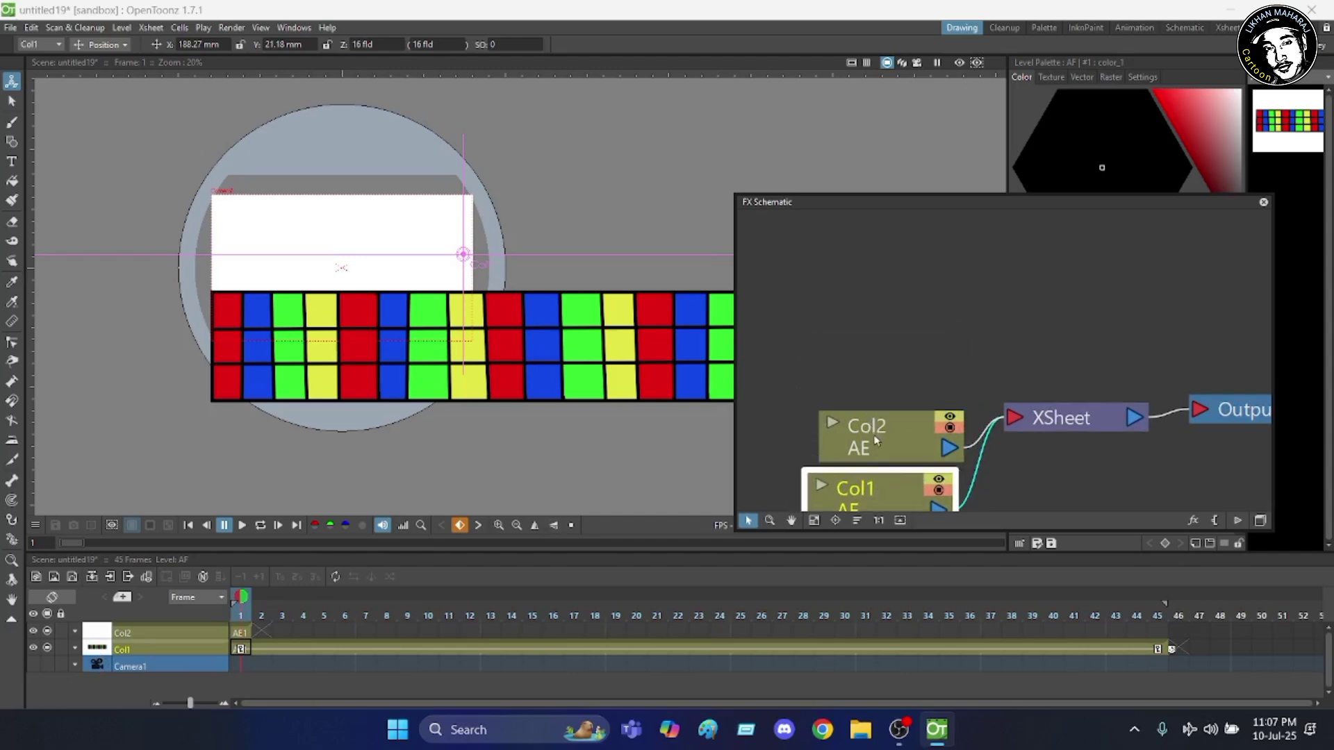
{"action": "left_click_drag", "start_coordinate": [876, 437], "coordinate": [839, 291]}
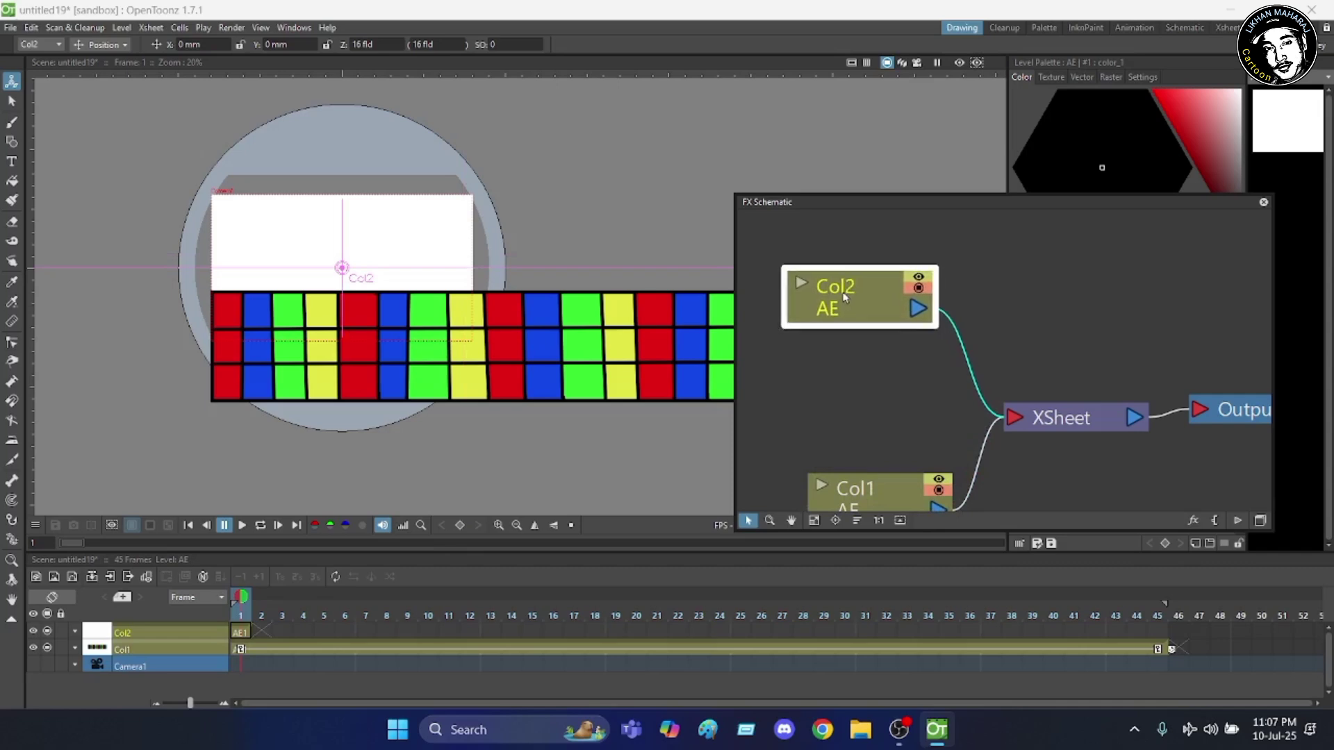
{"action": "scroll", "coordinate": [991, 269], "scroll_direction": "down", "scroll_amount": 2}
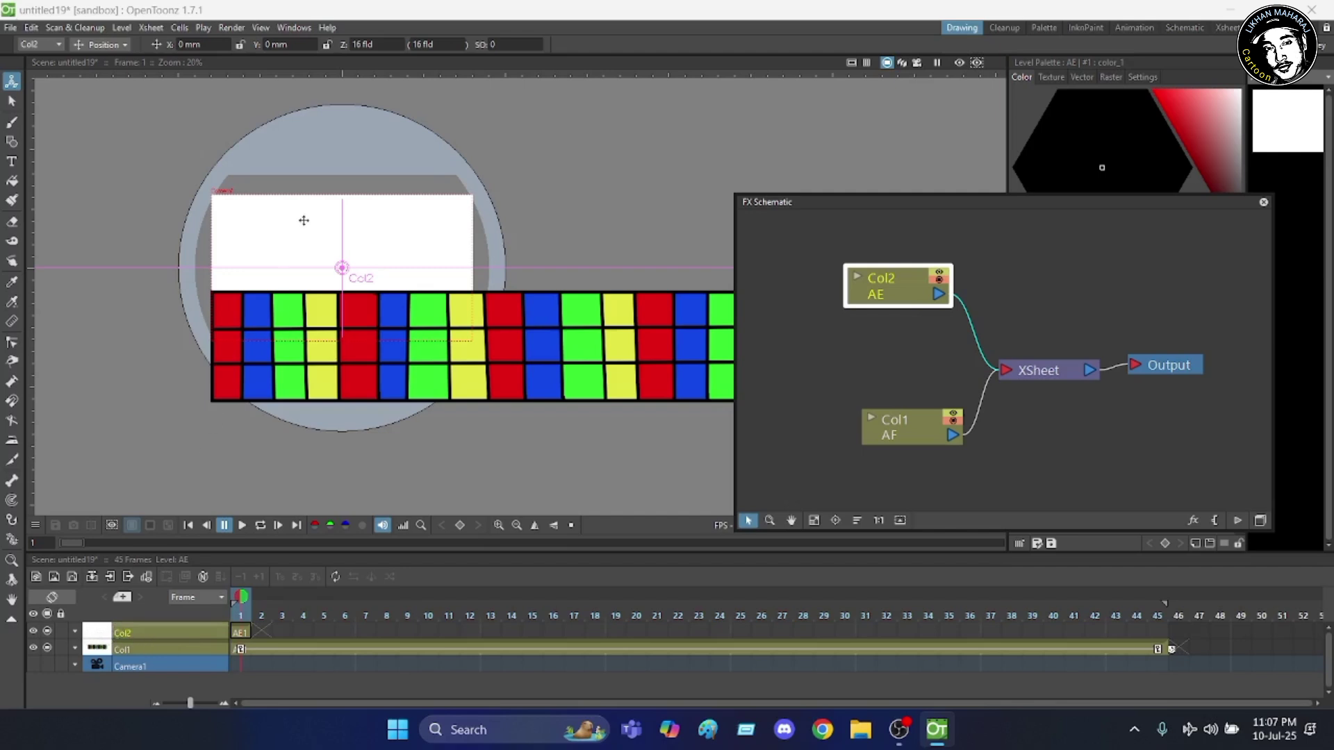
{"action": "scroll", "coordinate": [902, 351], "scroll_direction": "down", "scroll_amount": 2}
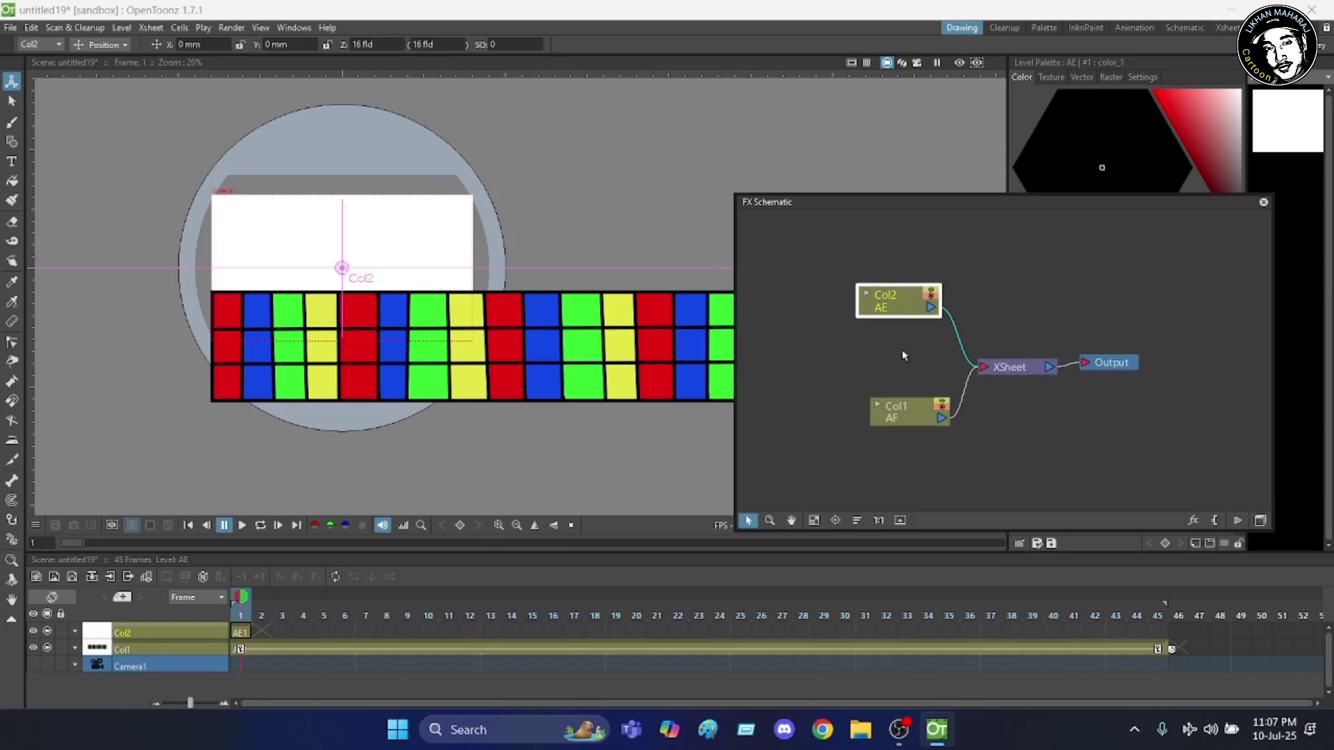
{"action": "scroll", "coordinate": [902, 313], "scroll_direction": "up", "scroll_amount": 4}
{"action": "scroll", "coordinate": [878, 279], "scroll_direction": "down", "scroll_amount": 3}
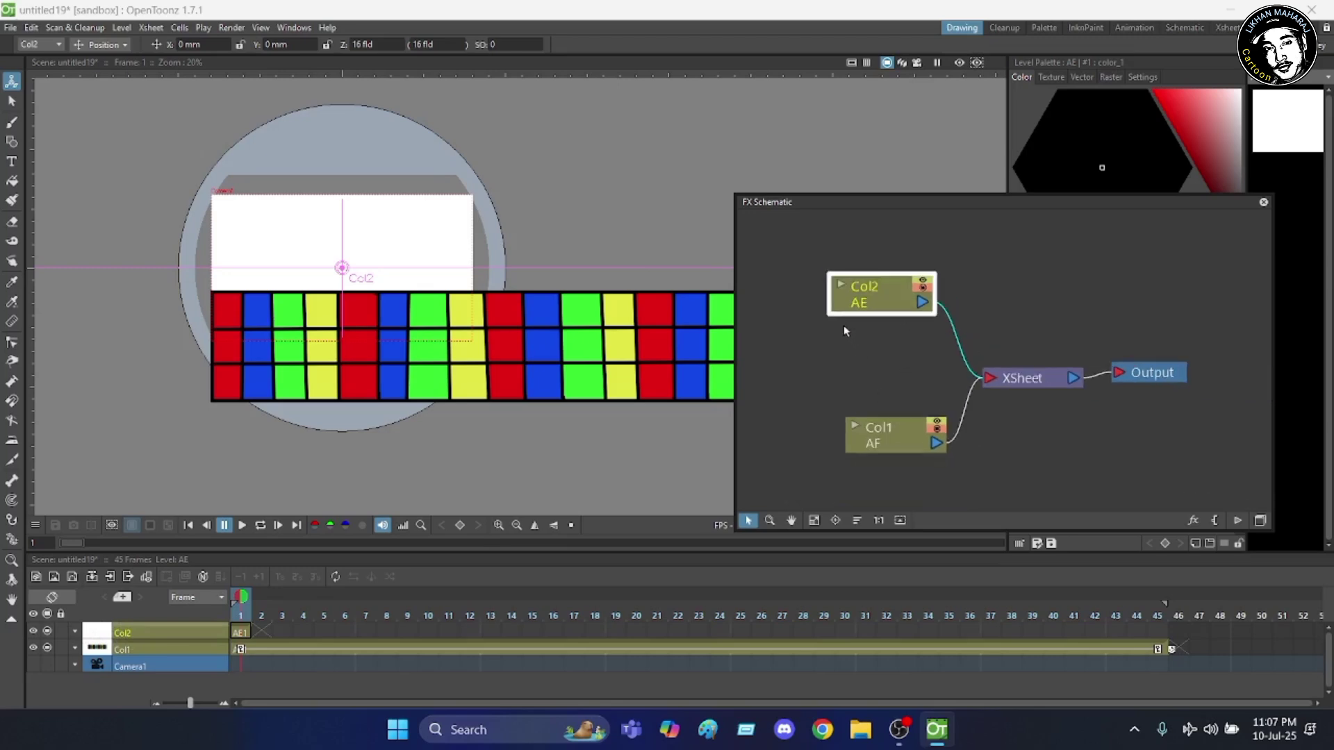
{"action": "left_click", "coordinate": [888, 431]}
{"action": "scroll", "coordinate": [890, 417], "scroll_direction": "down", "scroll_amount": 1}
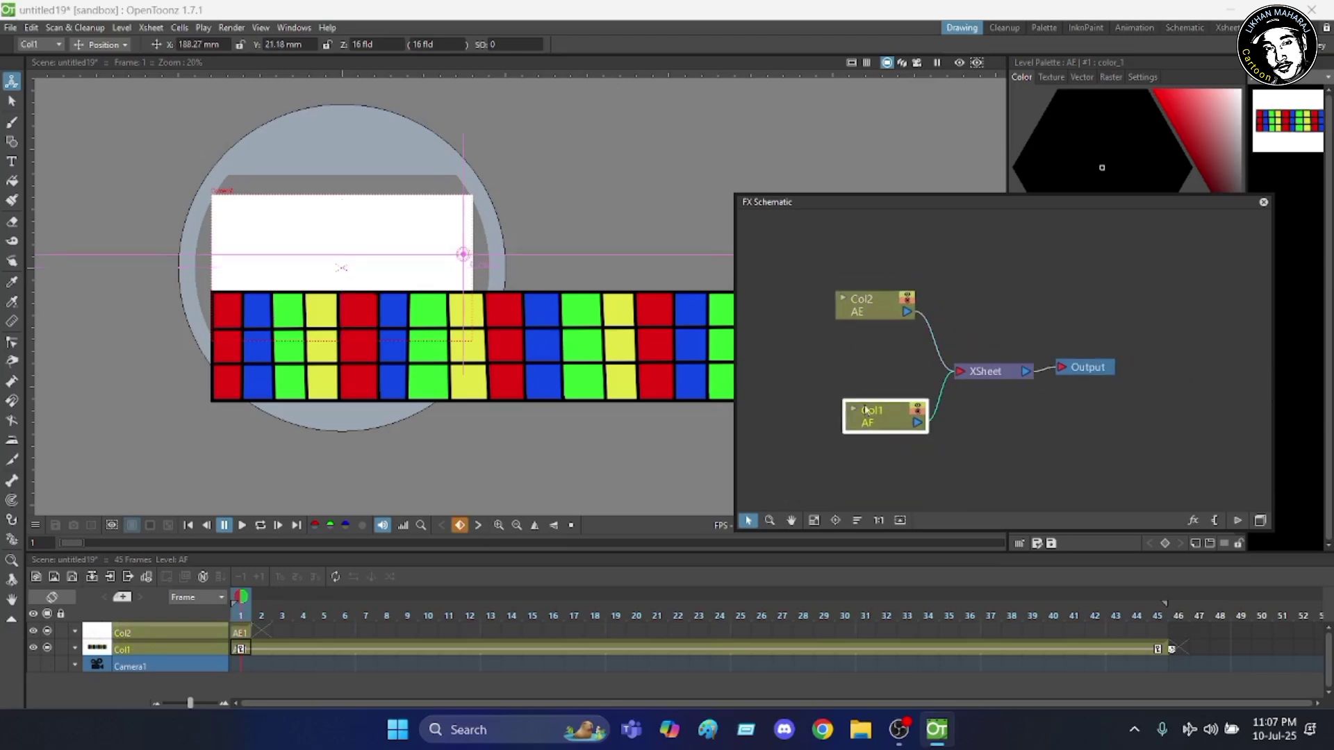
{"action": "left_click_drag", "start_coordinate": [874, 430], "coordinate": [799, 446]}
{"action": "scroll", "coordinate": [873, 366], "scroll_direction": "down", "scroll_amount": 2}
{"action": "scroll", "coordinate": [874, 447], "scroll_direction": "up", "scroll_amount": 3}
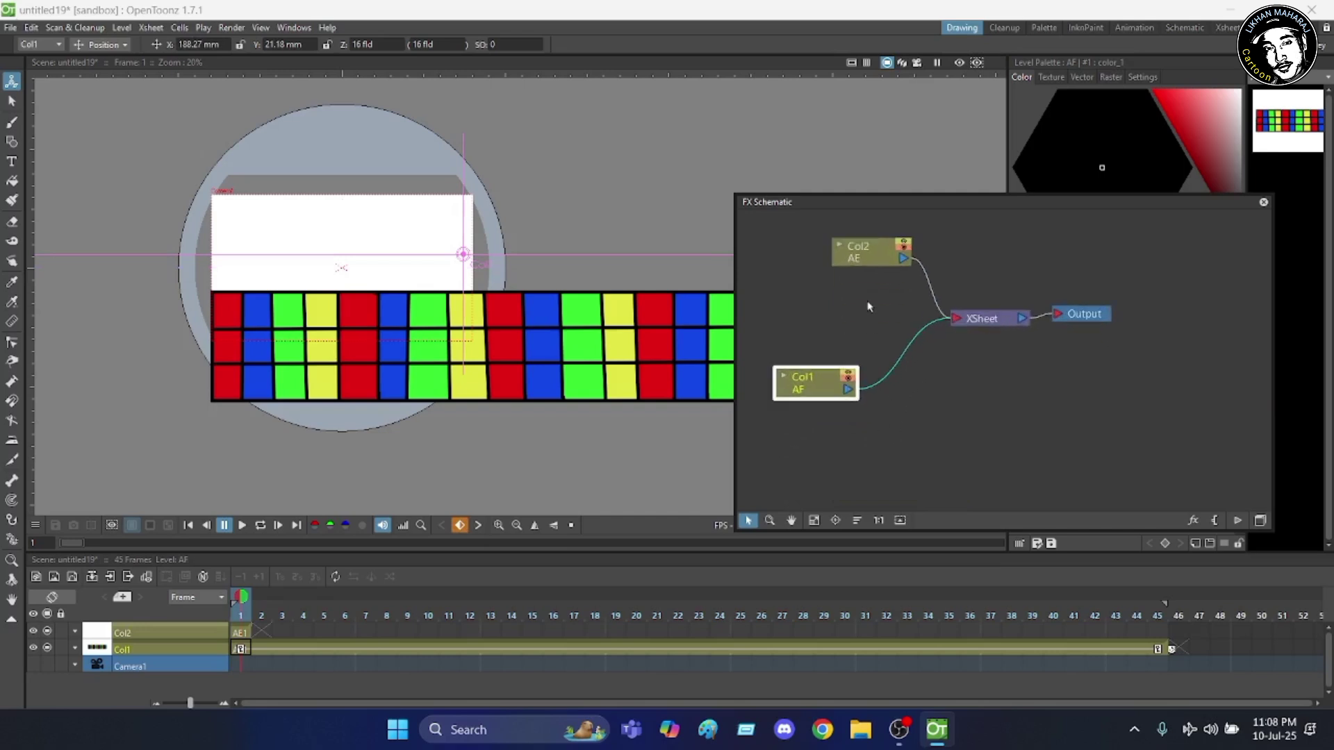
- Add a Perspective Distort Iwa distortion effect to the empty area below the XSheet node
{"action": "right_click", "coordinate": [944, 375]}
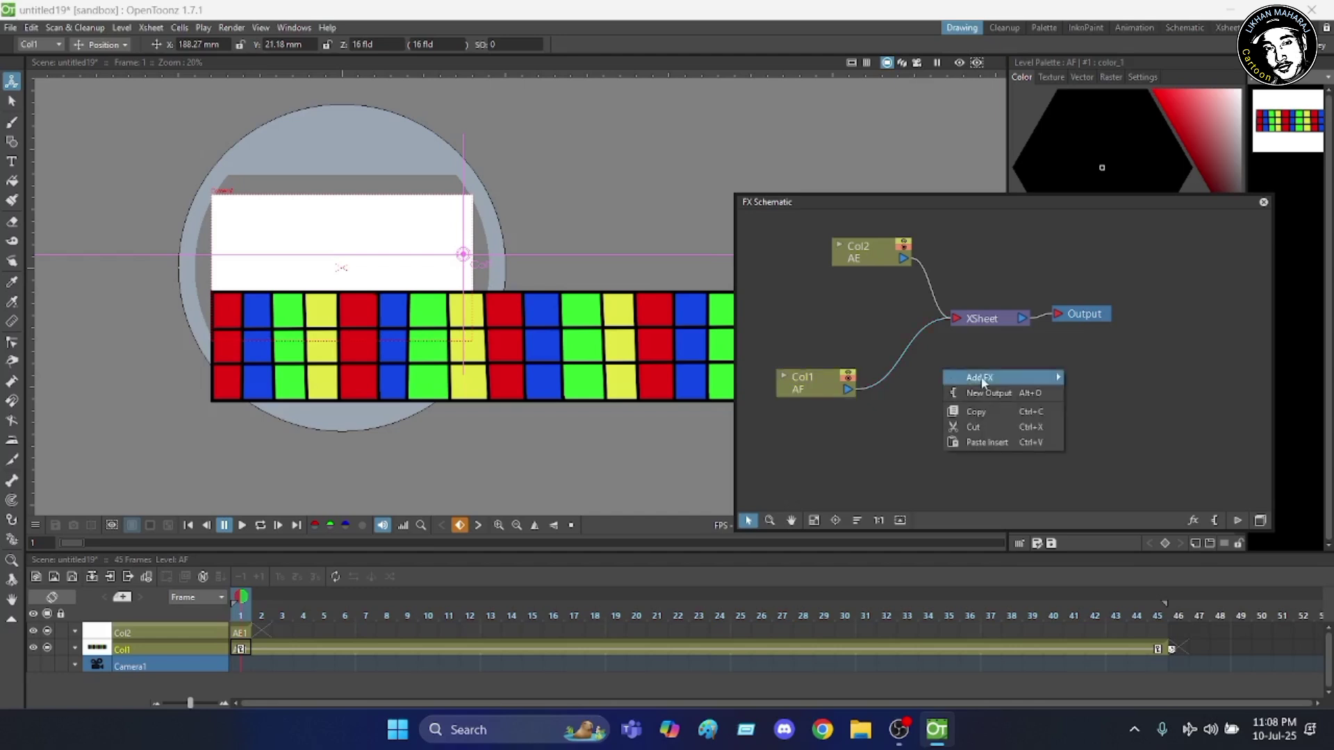
{"action": "mouse_move", "coordinate": [988, 382]}
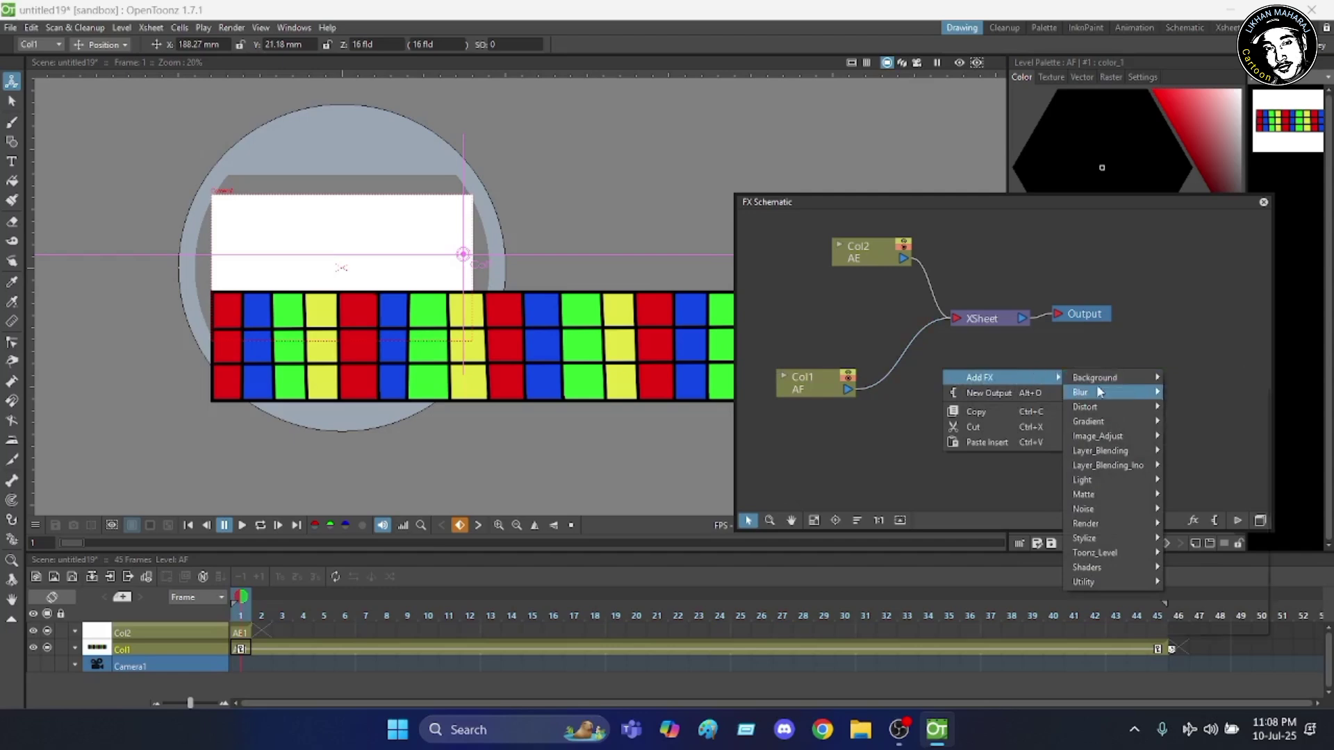
{"action": "mouse_move", "coordinate": [1099, 393]}
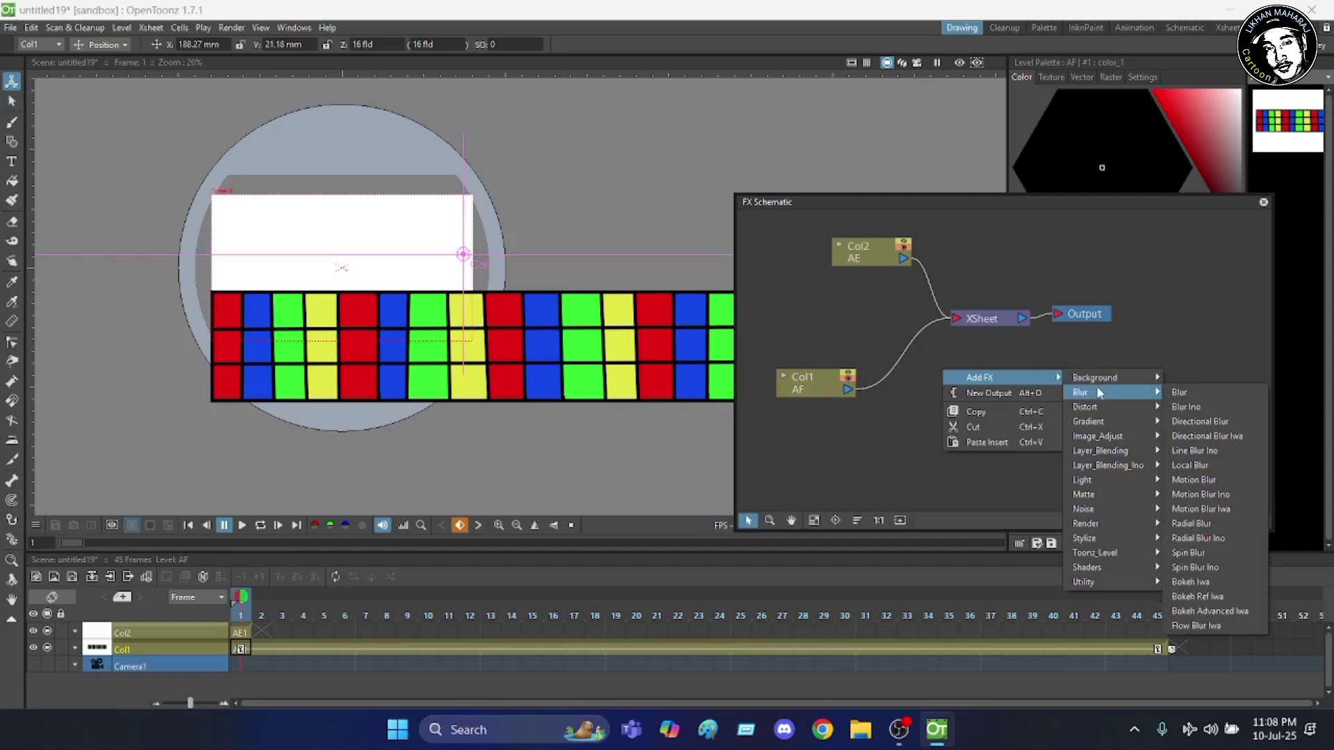
{"action": "mouse_move", "coordinate": [1082, 415]}
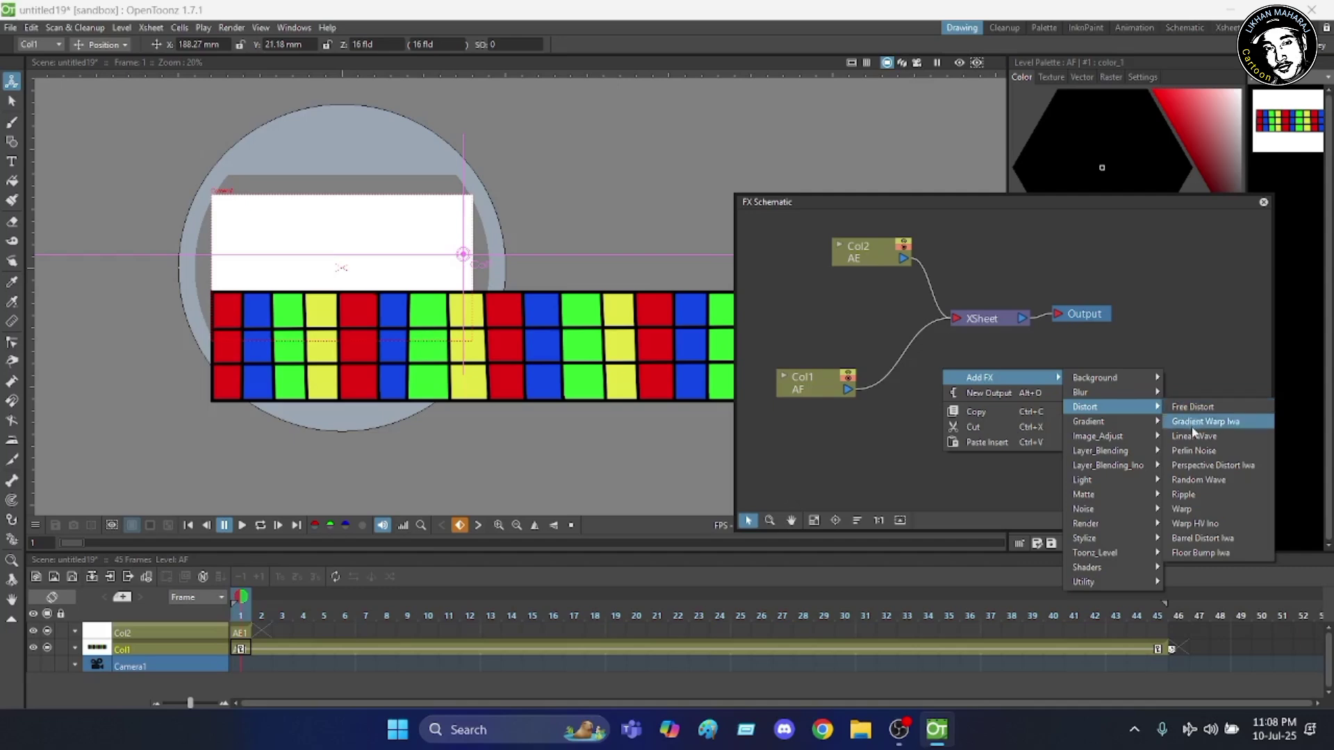
{"action": "left_click", "coordinate": [1196, 467]}
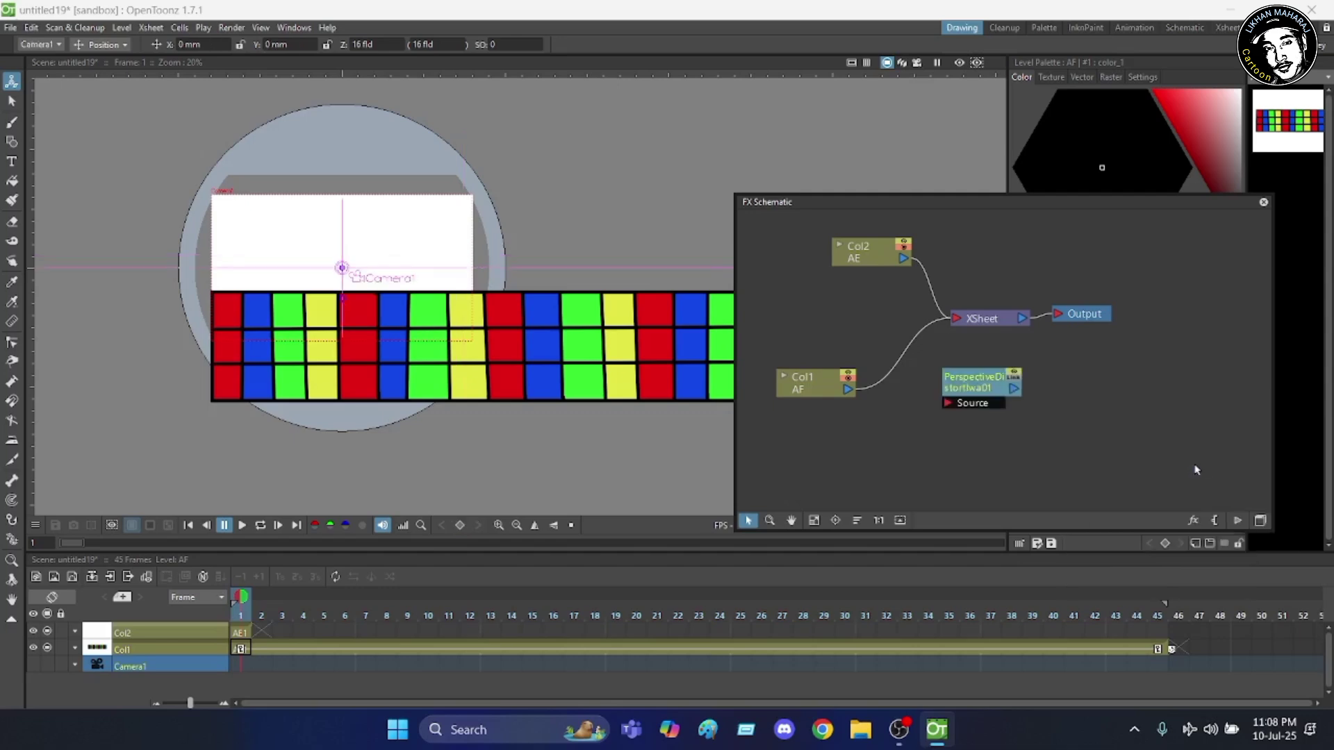
- Place the Perspective Distort node close to Col1, move the XSheet and Output nodes farther away, and close the Scene Settings window
{"action": "scroll", "coordinate": [1020, 390], "scroll_direction": "up", "scroll_amount": 4}
{"action": "scroll", "coordinate": [1014, 370], "scroll_direction": "down", "scroll_amount": 4}
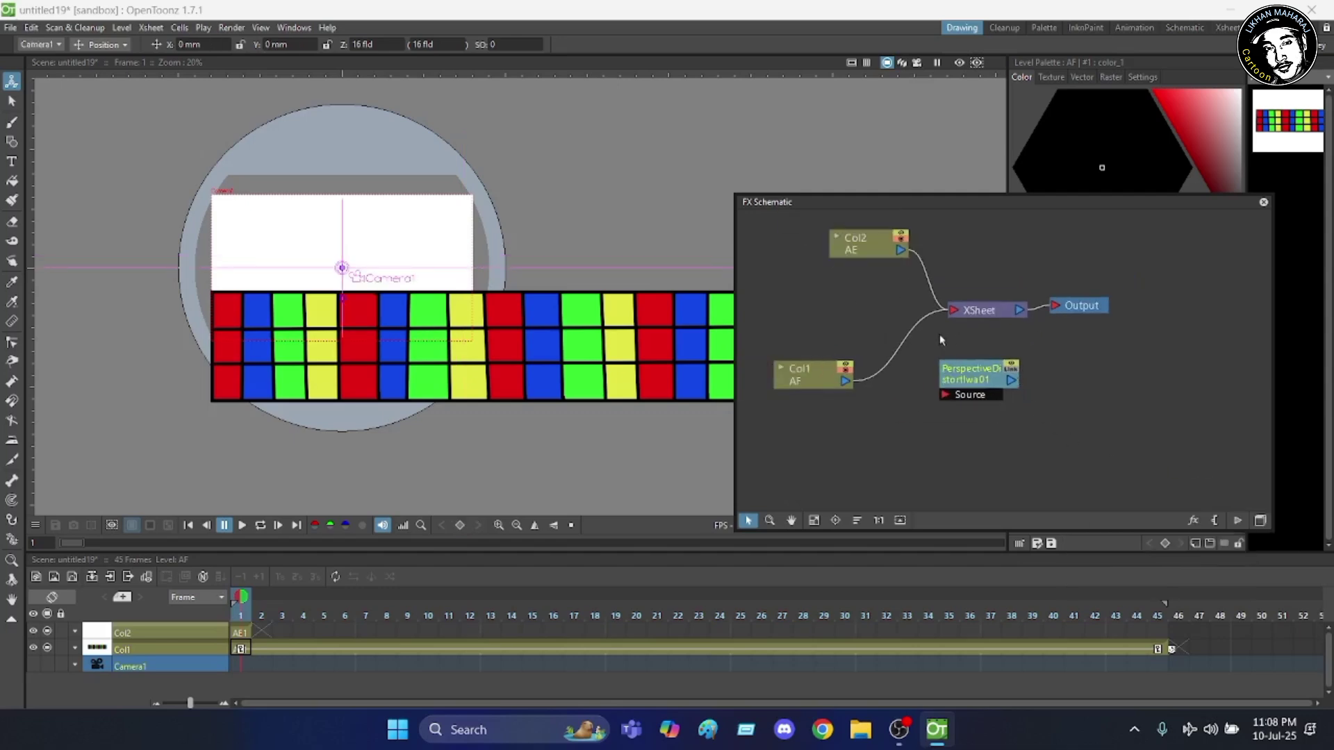
{"action": "scroll", "coordinate": [812, 340], "scroll_direction": "up", "scroll_amount": 2}
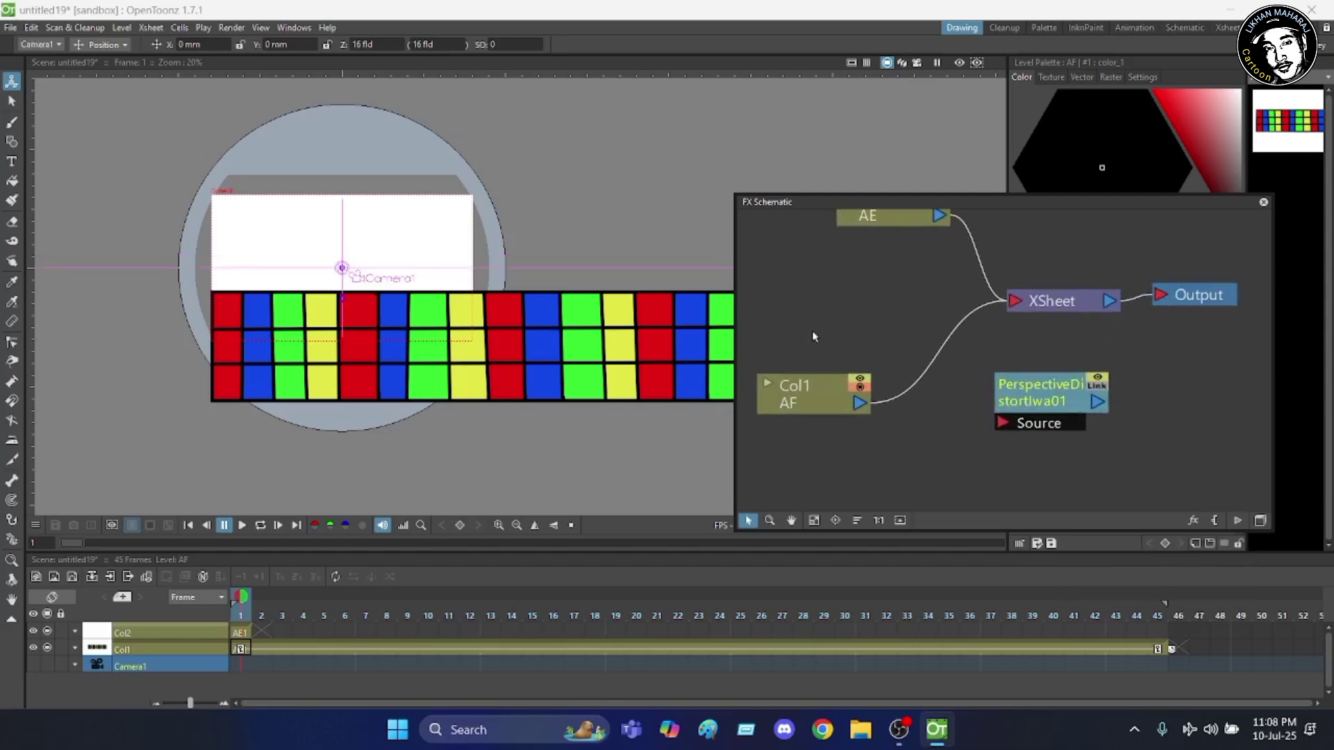
{"action": "left_click", "coordinate": [1051, 397]}
{"action": "left_click_drag", "start_coordinate": [1051, 398], "coordinate": [965, 436]}
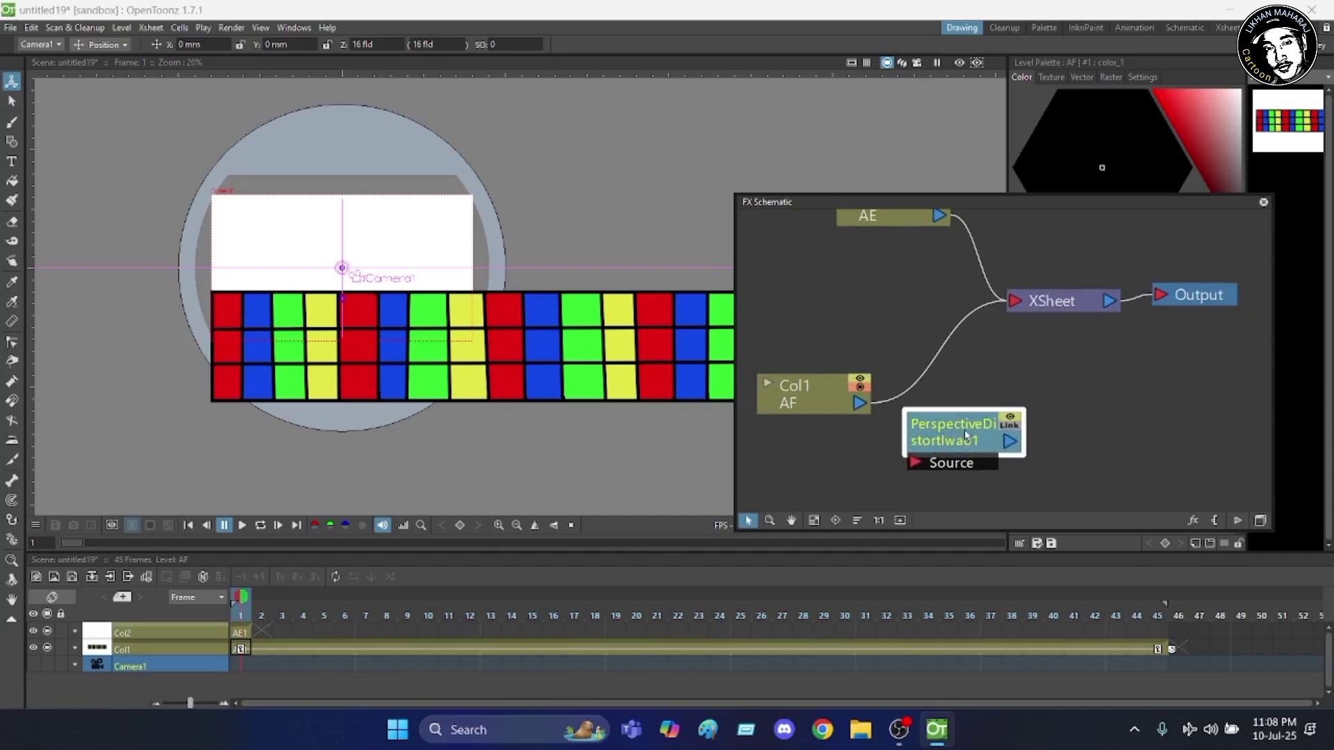
{"action": "left_click_drag", "start_coordinate": [1210, 300], "coordinate": [1257, 303]}
{"action": "double_click", "coordinate": [1082, 303]}
{"action": "left_click_drag", "start_coordinate": [1081, 303], "coordinate": [1123, 311]}
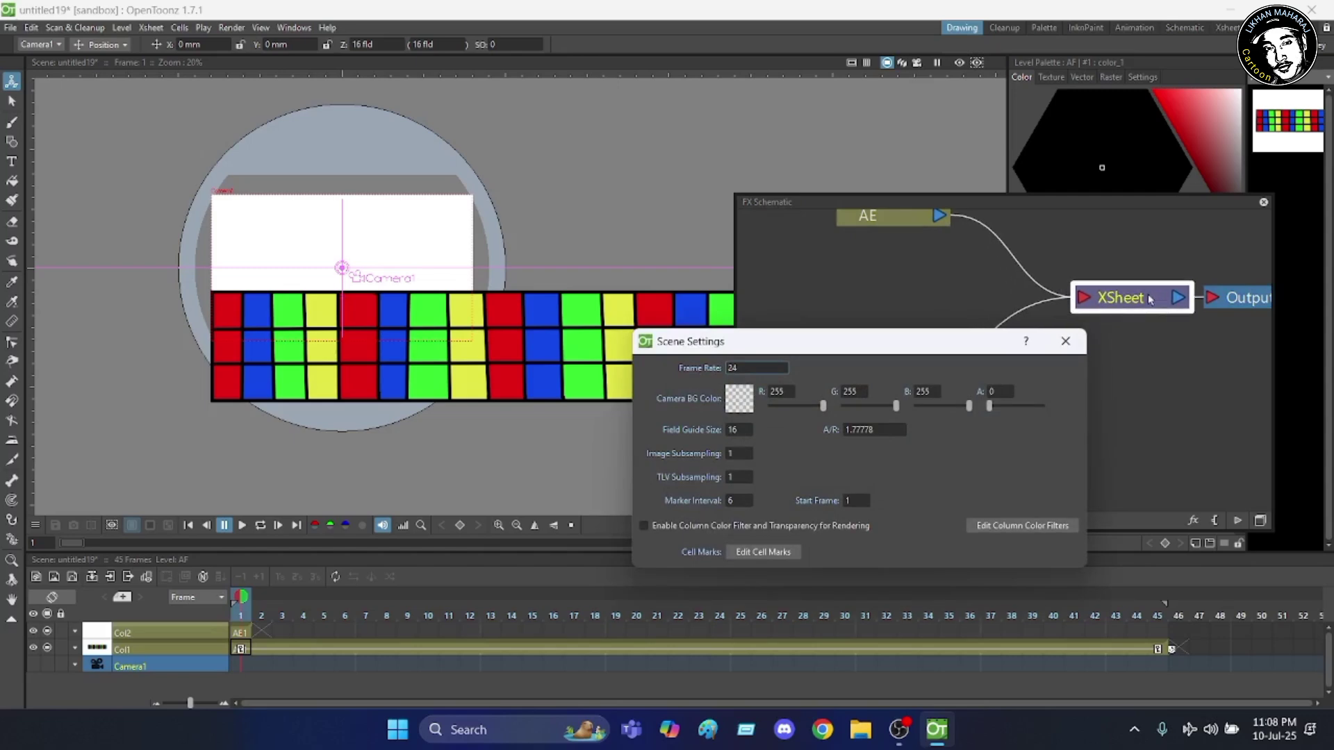
{"action": "left_click", "coordinate": [1066, 343]}
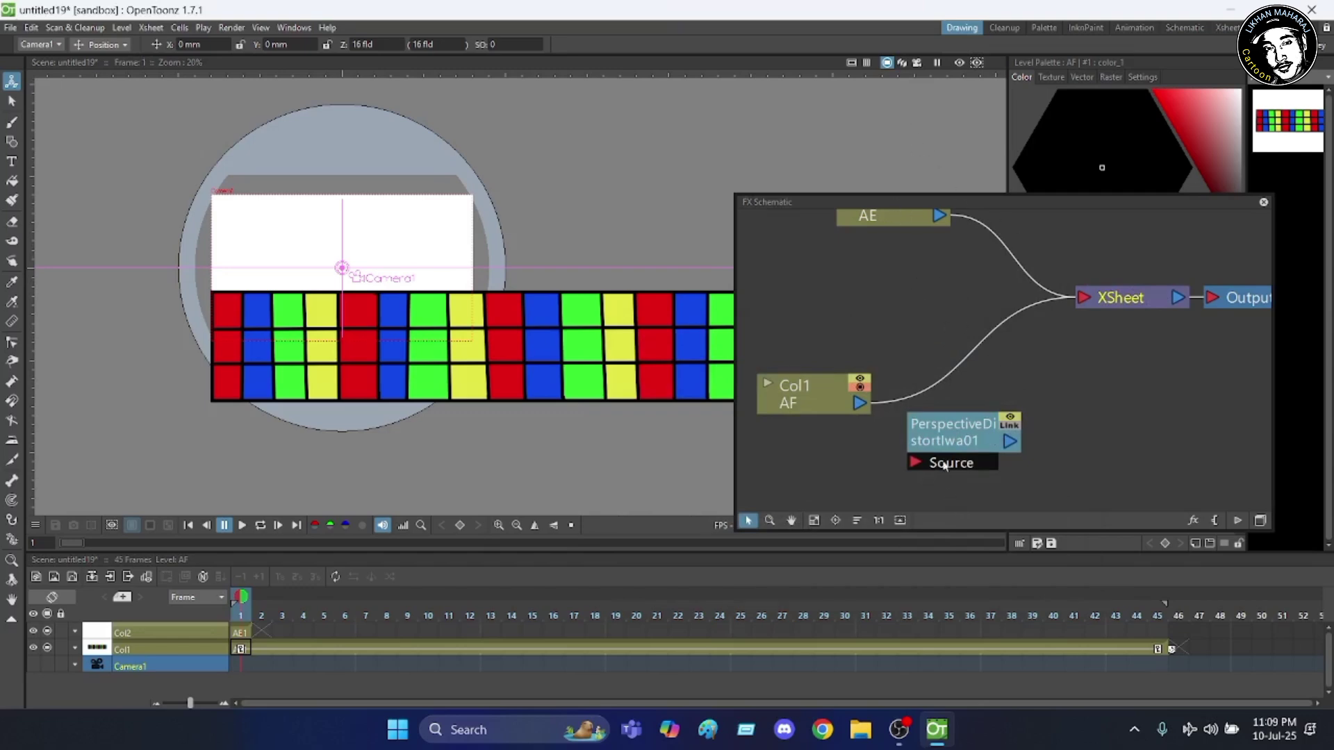
- Connect the Perspective Distort node's output to the XSheet node's input
{"action": "scroll", "coordinate": [954, 419], "scroll_direction": "up", "scroll_amount": 2}
{"action": "scroll", "coordinate": [954, 418], "scroll_direction": "down", "scroll_amount": 2}
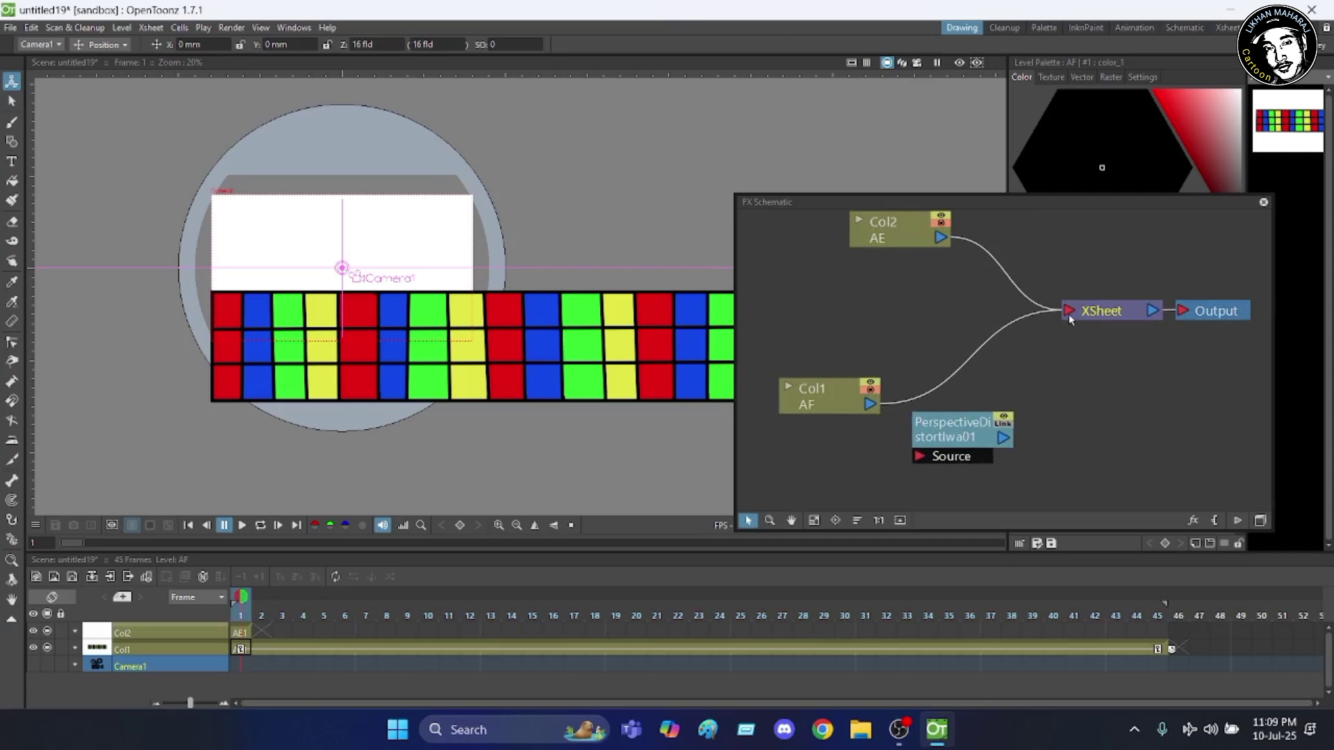
{"action": "left_click_drag", "start_coordinate": [1007, 440], "coordinate": [1061, 326]}
{"action": "left_click", "coordinate": [1068, 379]}
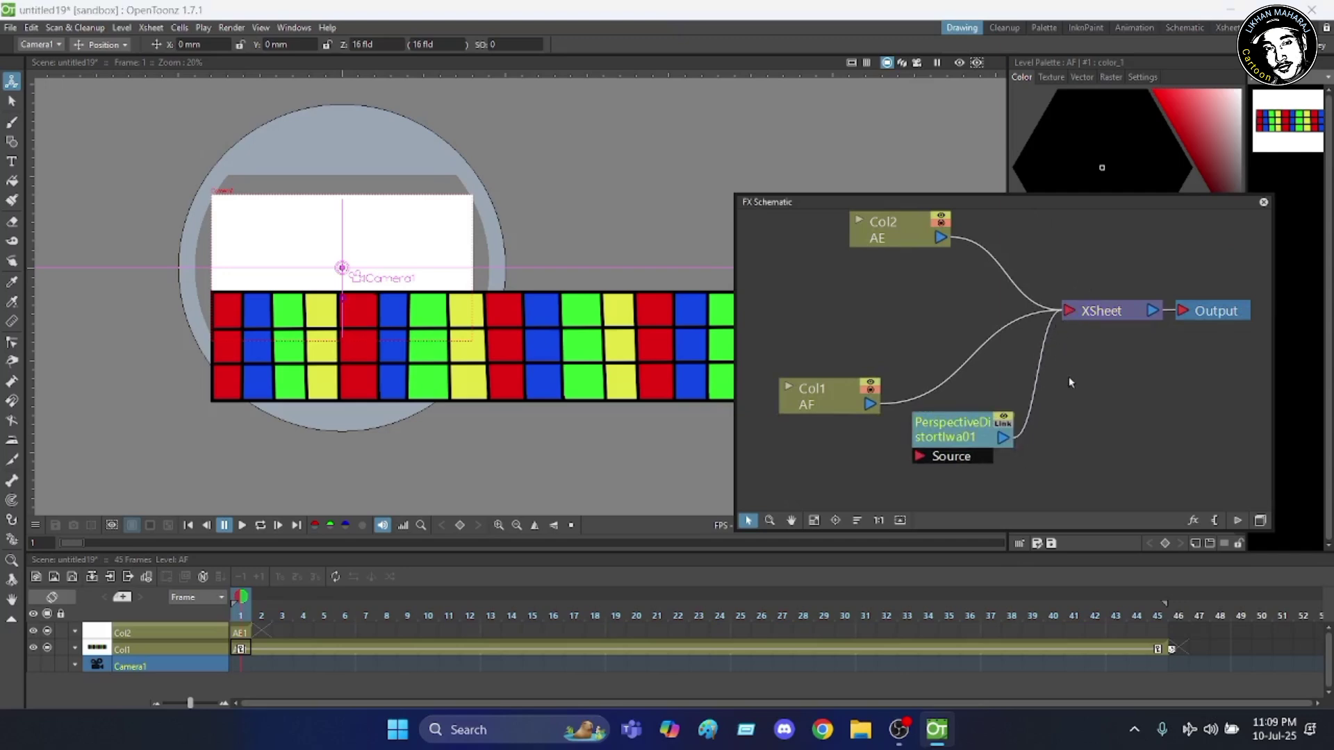
{"action": "scroll", "coordinate": [857, 369], "scroll_direction": "down", "scroll_amount": 1}
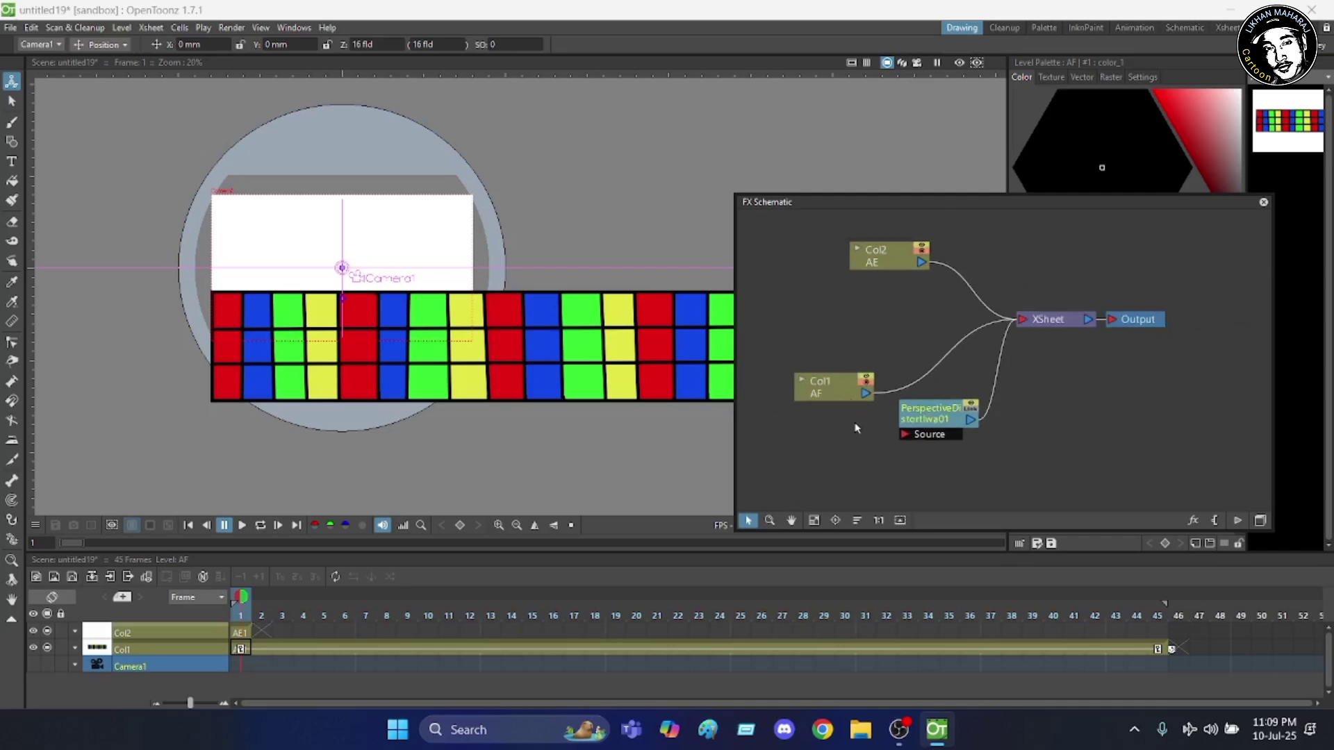
- Link the Col1 node's output to the Source input of the Perspective Distort node
{"action": "scroll", "coordinate": [862, 389], "scroll_direction": "up", "scroll_amount": 1}
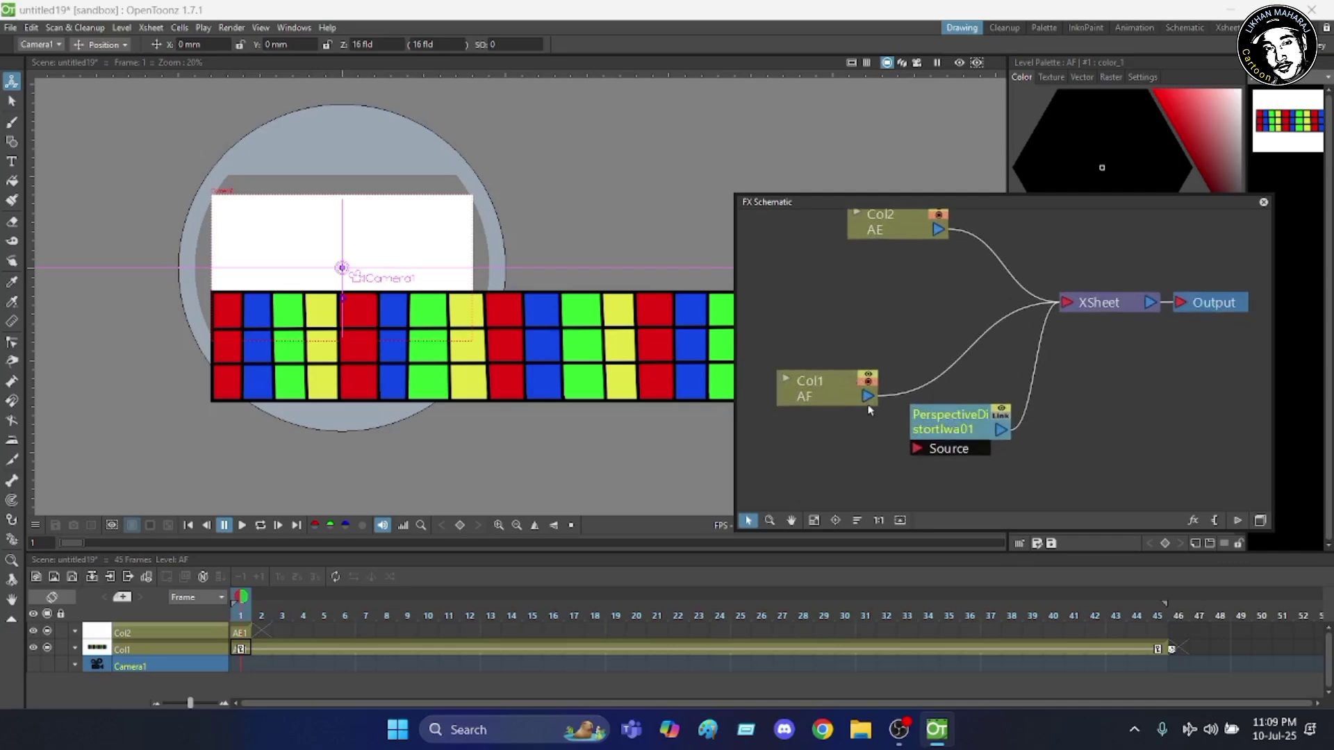
{"action": "left_click_drag", "start_coordinate": [867, 403], "coordinate": [916, 449]}
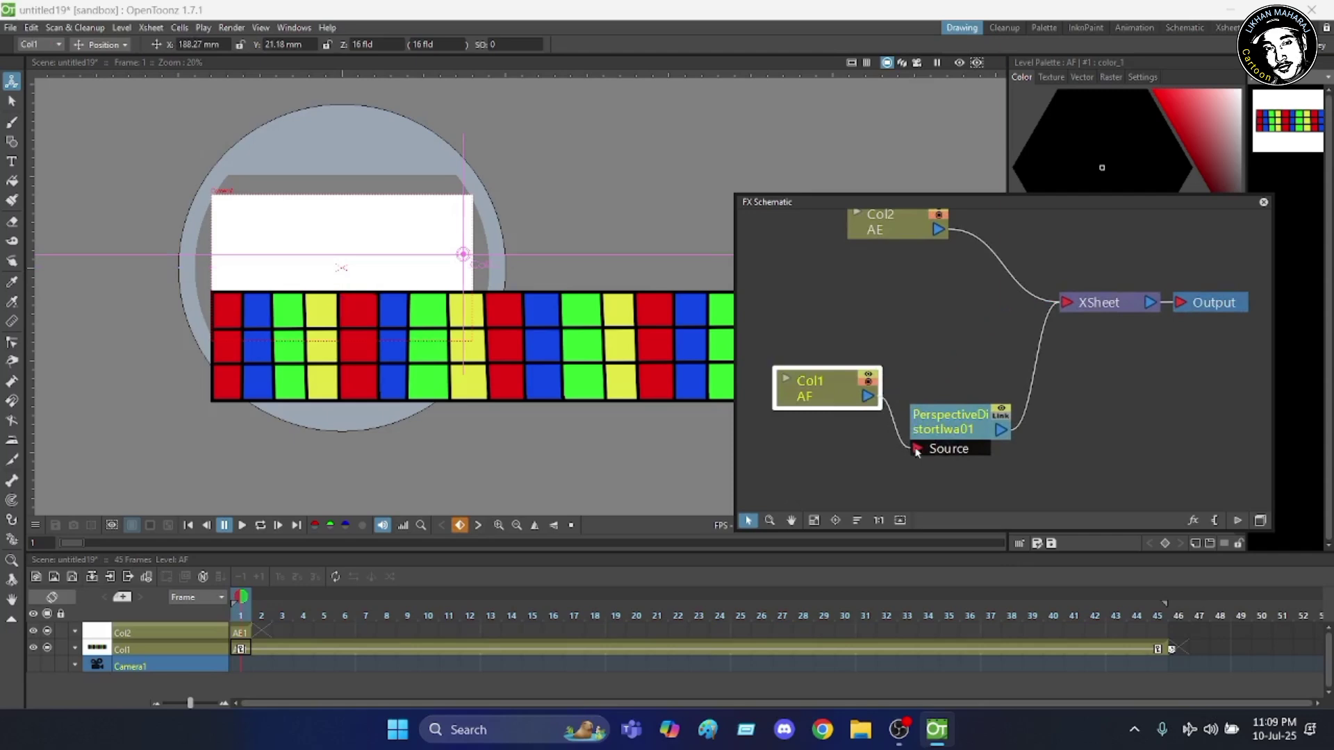
{"action": "left_click", "coordinate": [867, 467]}
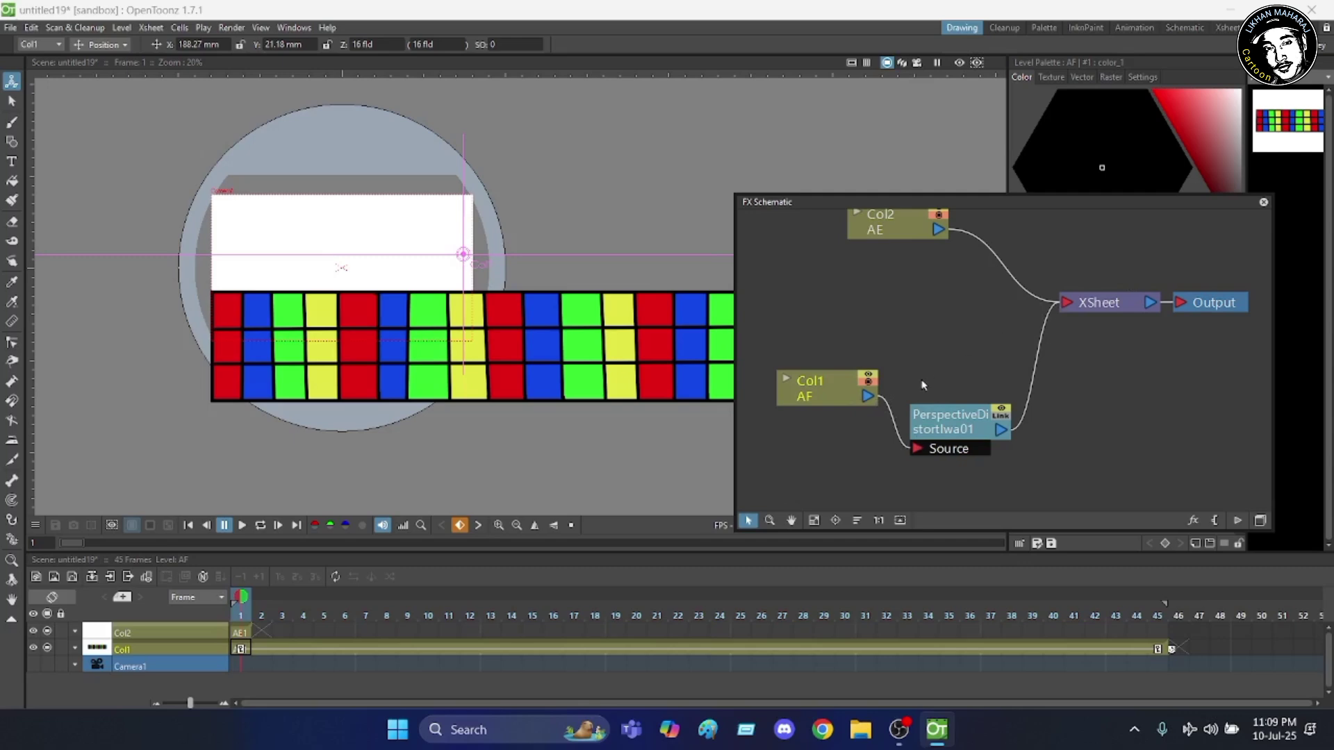
- Shift the Col1 node slightly away from the Perspective Distort node and render a preview of the scene
{"action": "scroll", "coordinate": [940, 373], "scroll_direction": "down", "scroll_amount": 3}
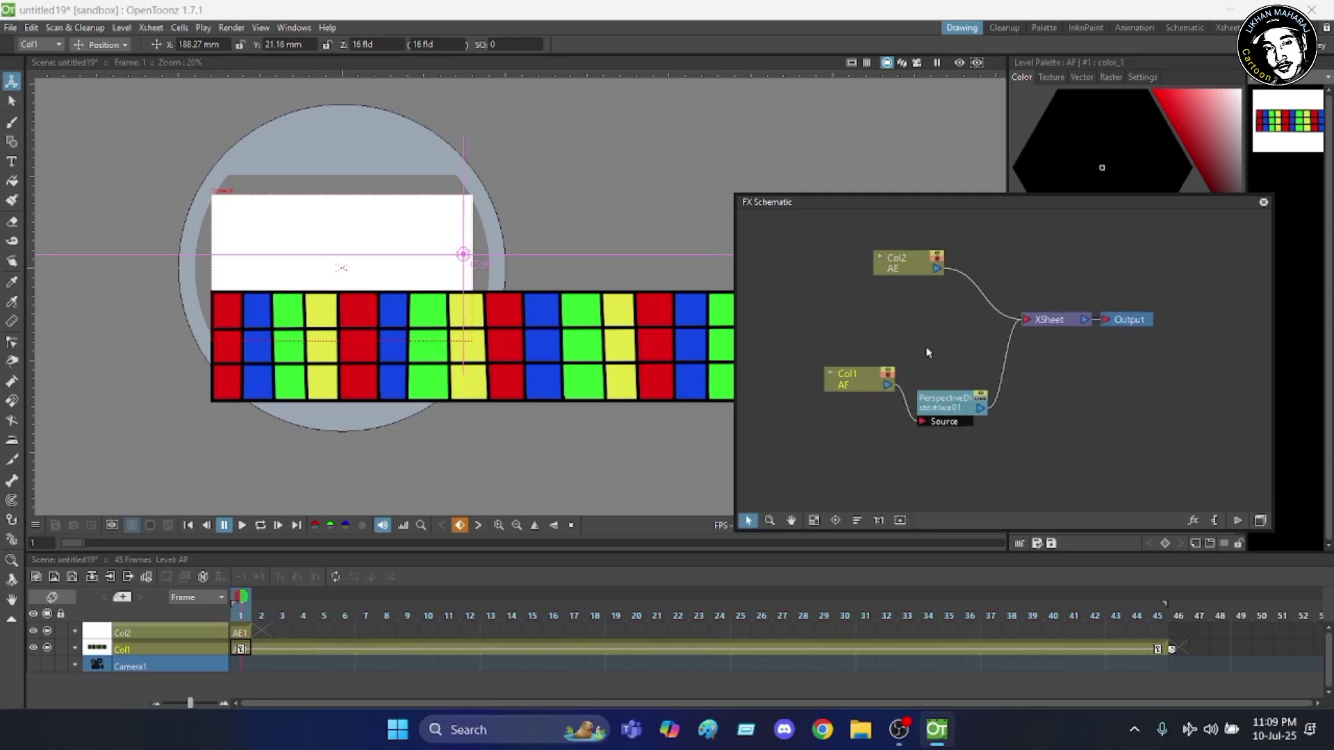
{"action": "left_click_drag", "start_coordinate": [860, 379], "coordinate": [848, 374]}
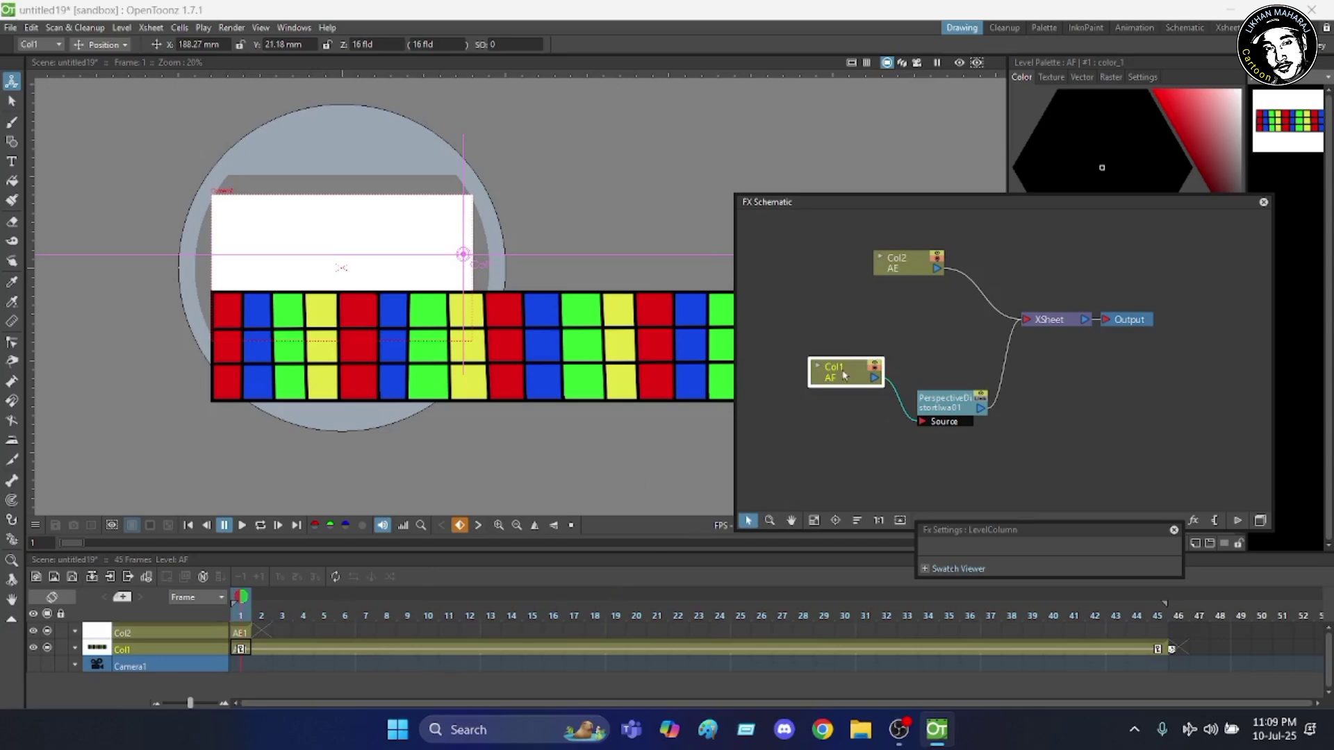
{"action": "scroll", "coordinate": [834, 292], "scroll_direction": "up", "scroll_amount": 2}
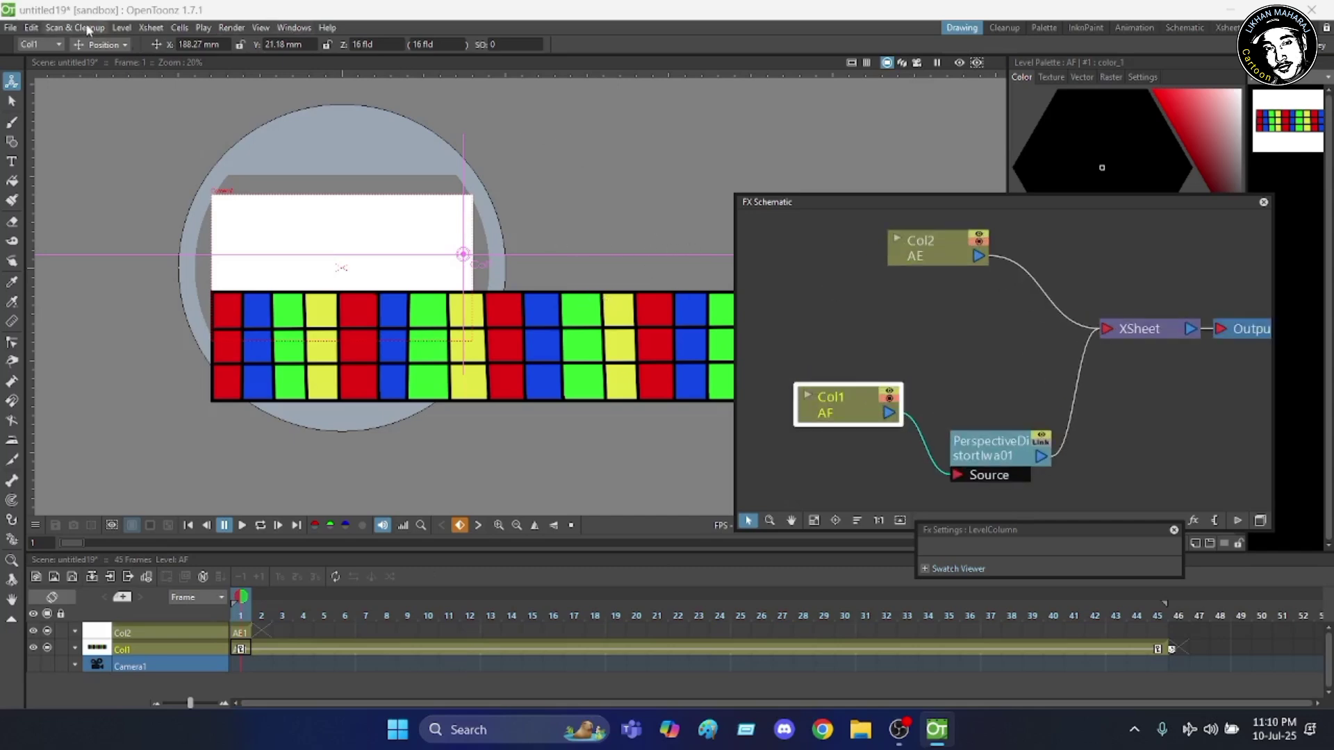
{"action": "left_click", "coordinate": [240, 27]}
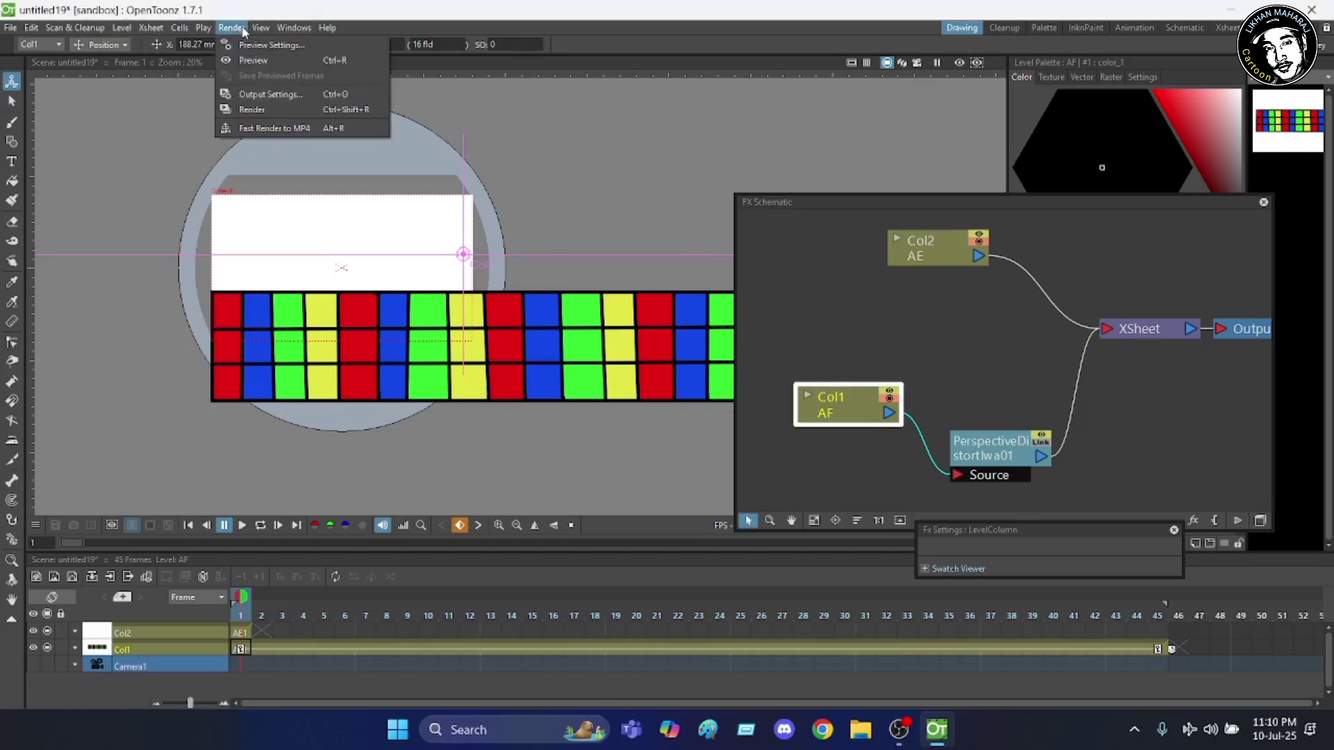
{"action": "left_click", "coordinate": [254, 61]}
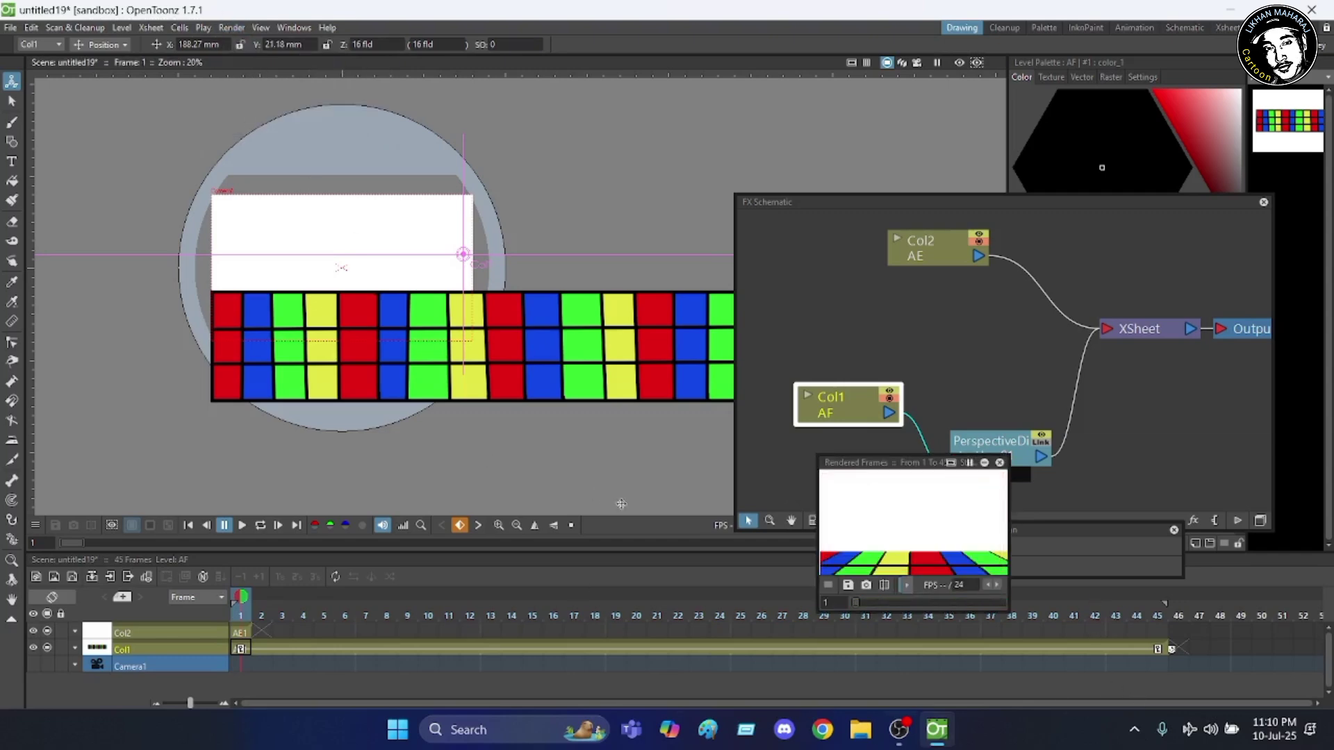
- Move the Rendered Frames window off the Perspective Distort node and enlarge it to show the whole preview image
{"action": "left_click_drag", "start_coordinate": [895, 466], "coordinate": [656, 476]}
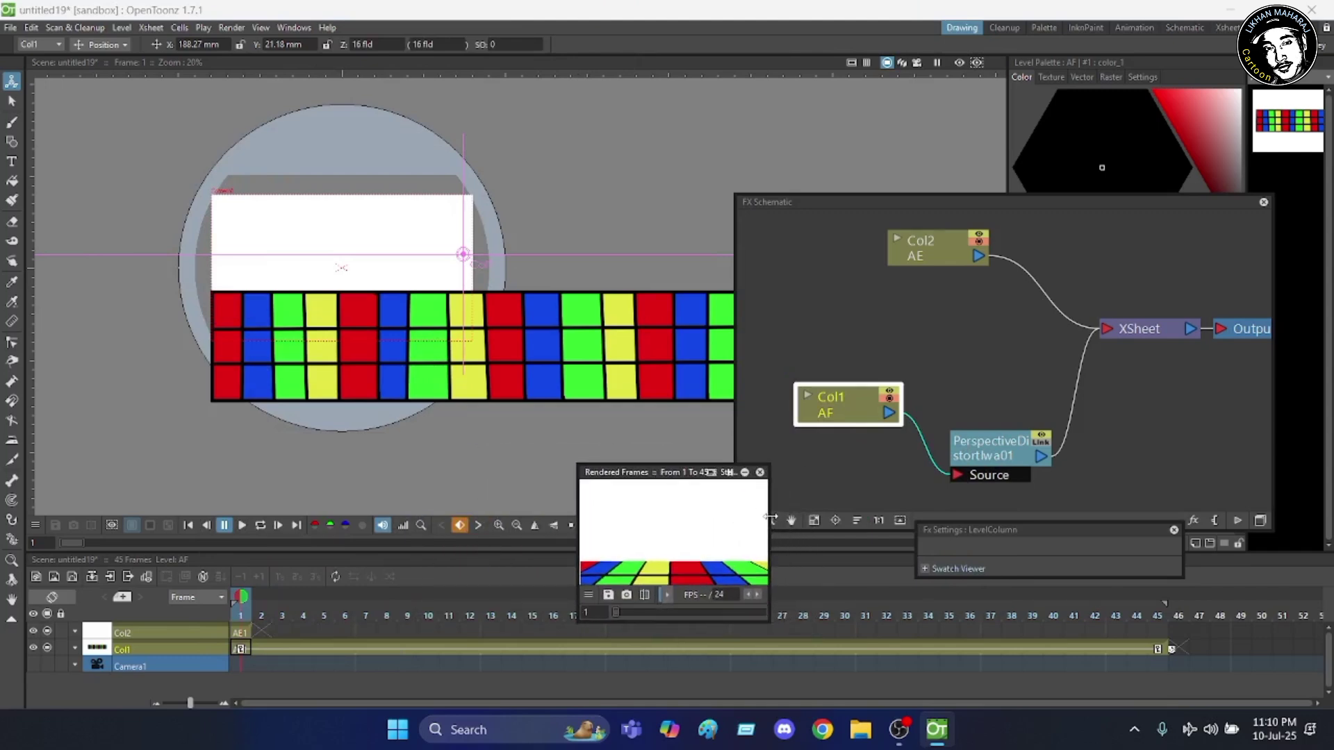
{"action": "left_click_drag", "start_coordinate": [770, 518], "coordinate": [807, 515]}
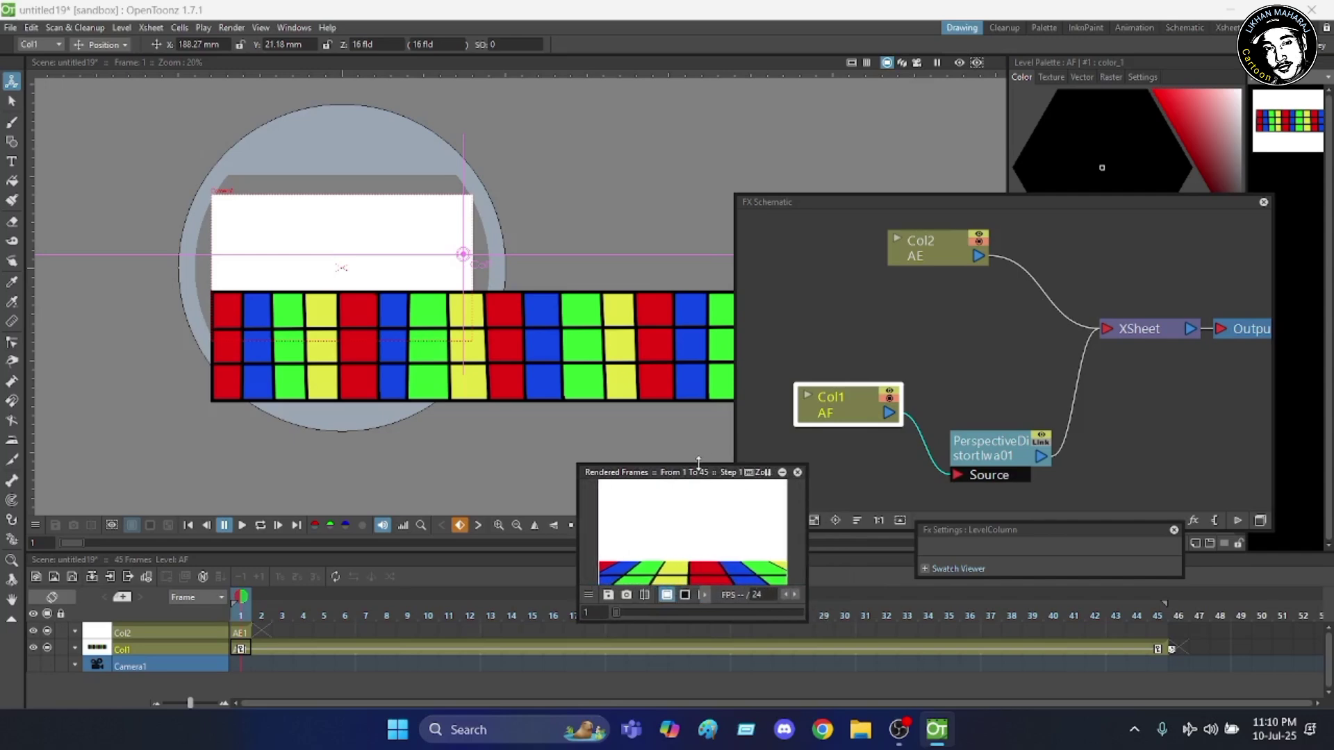
{"action": "left_click_drag", "start_coordinate": [698, 463], "coordinate": [700, 416]}
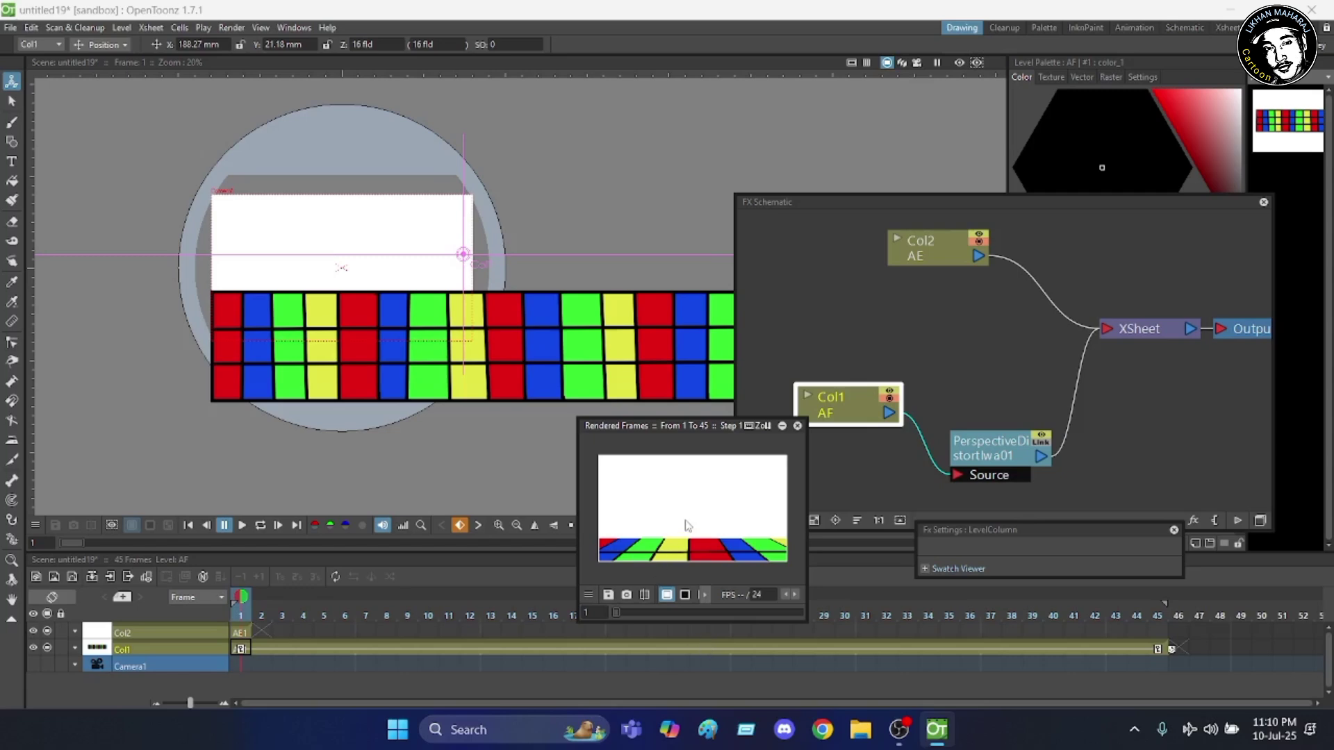
{"action": "scroll", "coordinate": [678, 508], "scroll_direction": "down", "scroll_amount": 1}
{"action": "scroll", "coordinate": [678, 508], "scroll_direction": "up", "scroll_amount": 1}
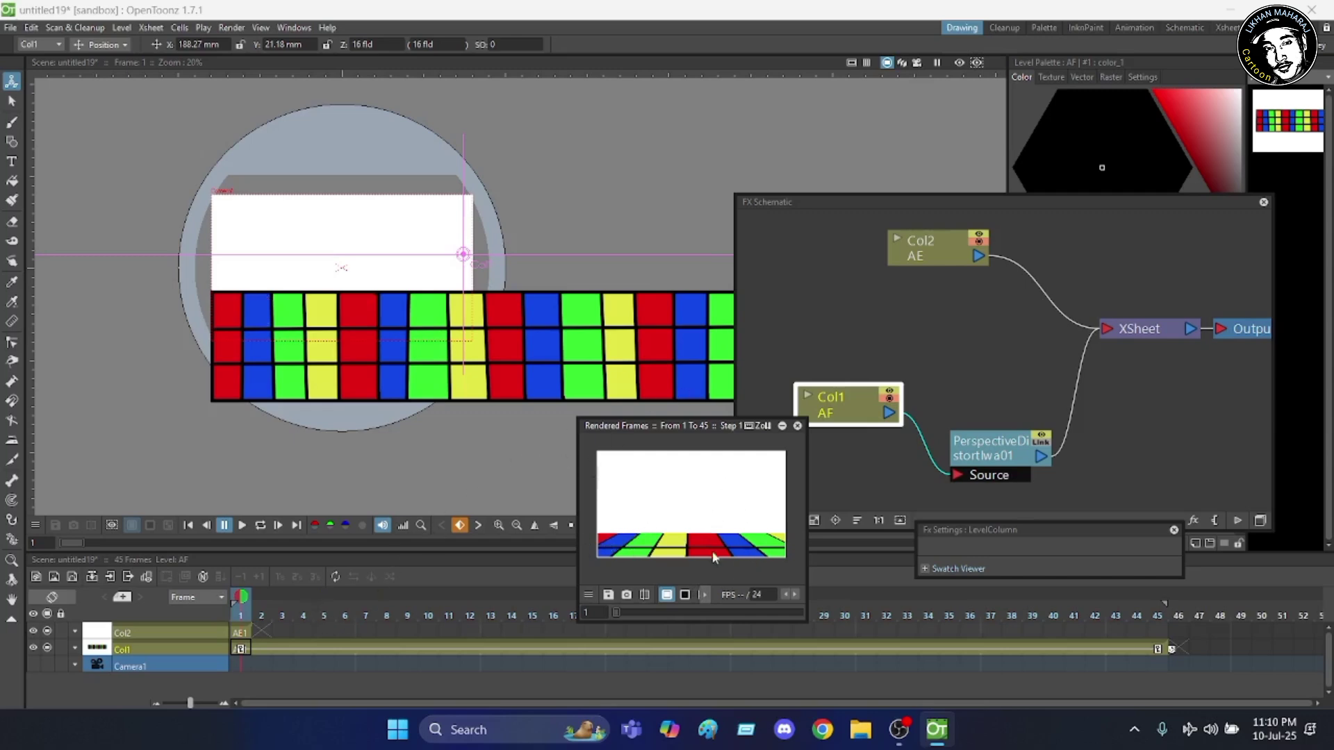
- Play back the rendered animation in the Rendered Frames window to check the perspective effect
{"action": "left_click", "coordinate": [705, 595]}
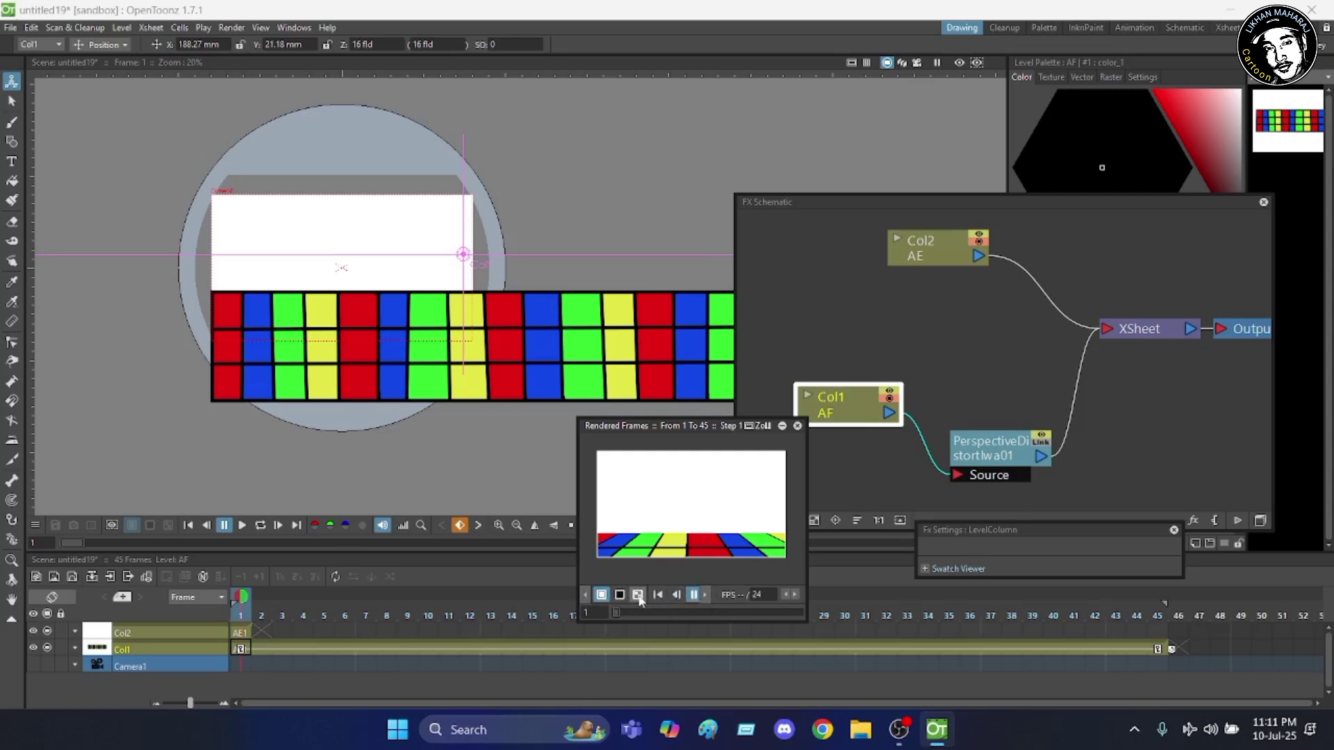
{"action": "left_click", "coordinate": [706, 599]}
{"action": "left_click", "coordinate": [646, 595]}
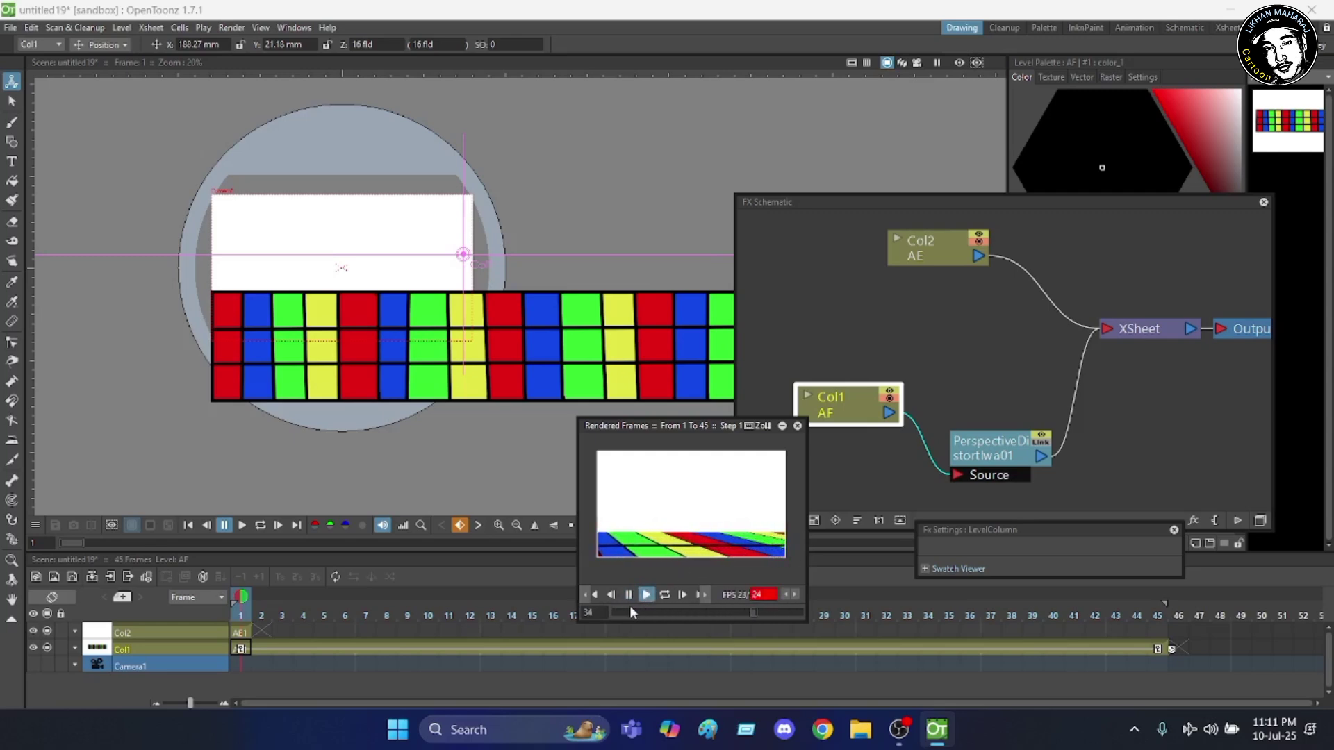
{"action": "left_click", "coordinate": [665, 594]}
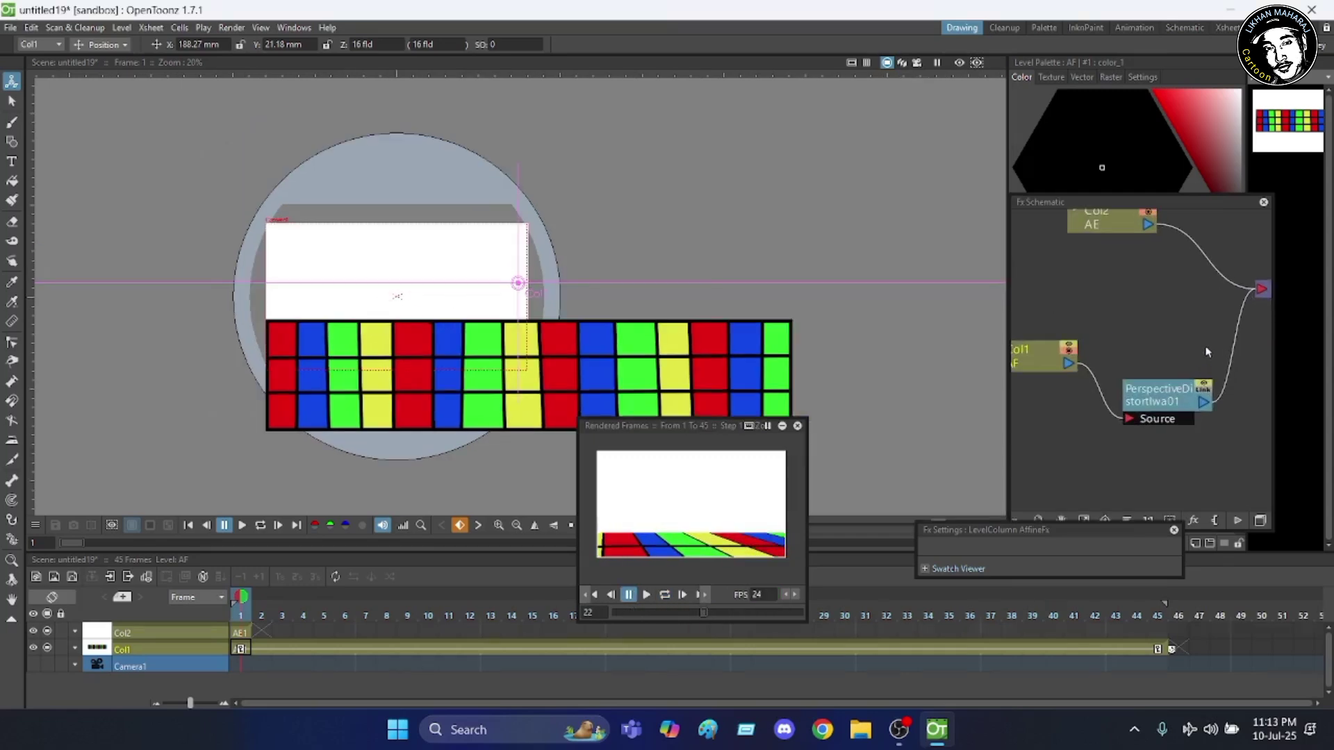
- Show the Perspective Distort node's settings and move the Fx Settings window to the empty area above the grid
{"action": "scroll", "coordinate": [1169, 350], "scroll_direction": "up", "scroll_amount": 1}
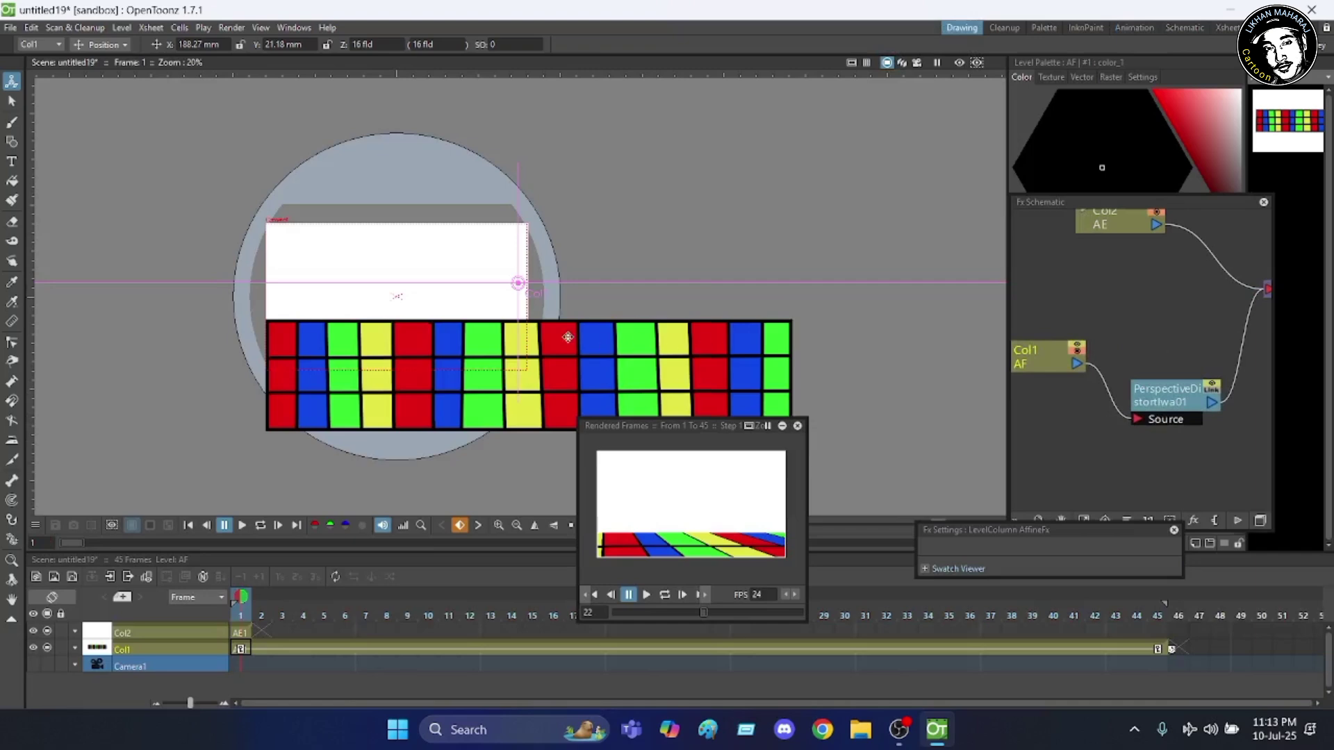
{"action": "left_click", "coordinate": [1179, 398]}
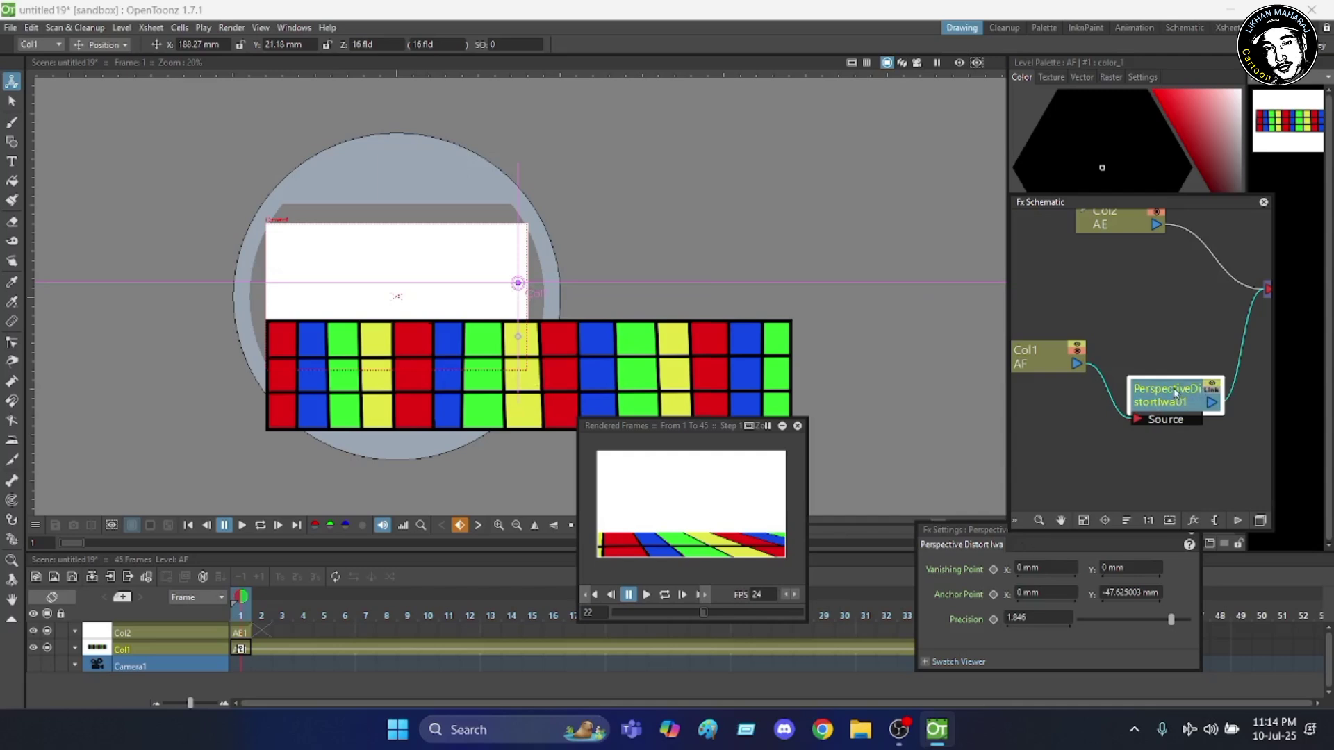
{"action": "left_click", "coordinate": [1065, 536]}
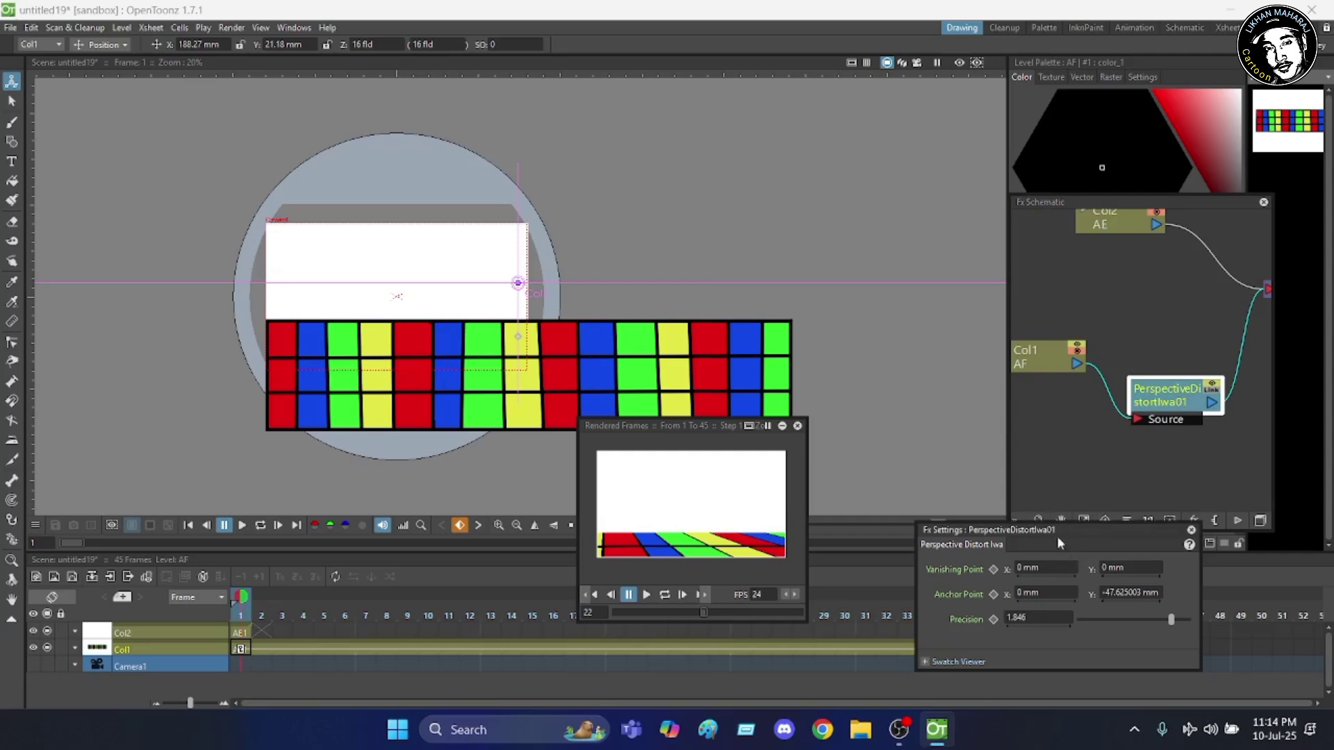
{"action": "left_click_drag", "start_coordinate": [1068, 529], "coordinate": [823, 114]}
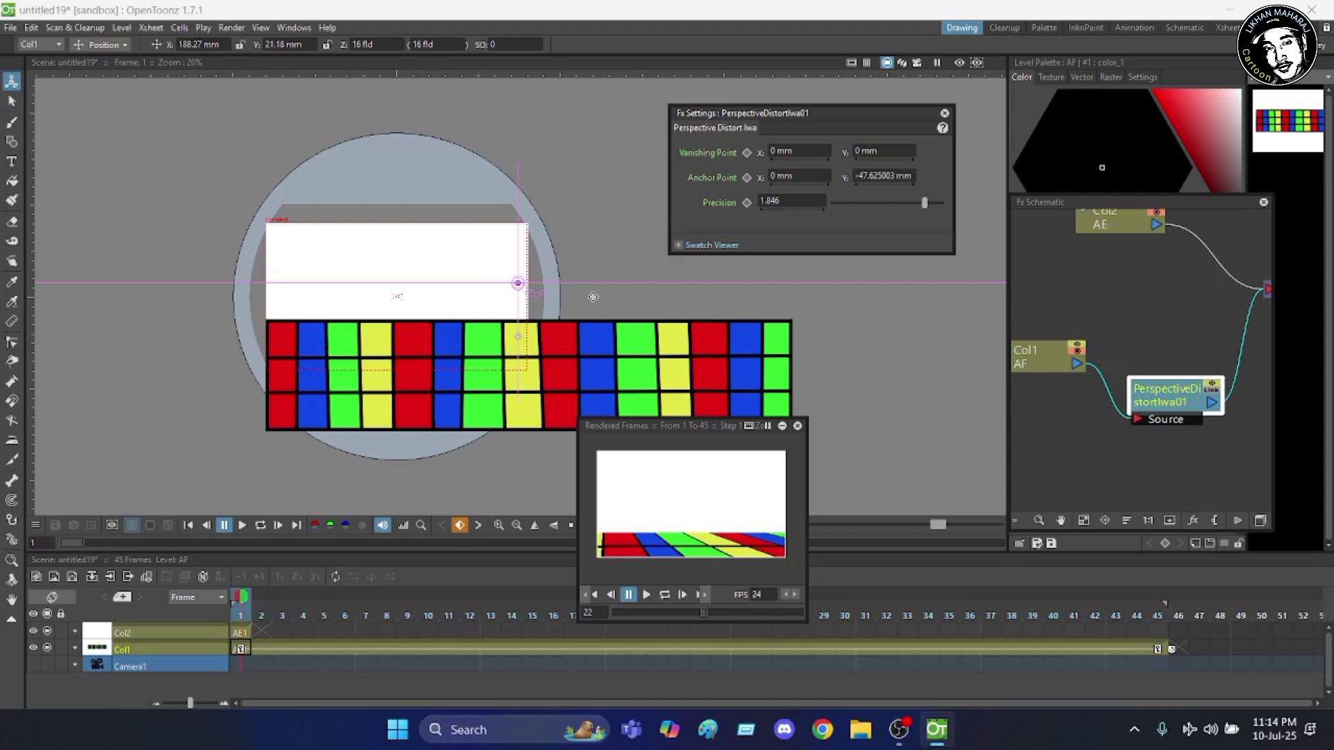
- Move the Perspective Distort effect's vanishing point outside the camera frame, above and to the right of it, and close the Fx Settings window
{"action": "left_click_drag", "start_coordinate": [536, 292], "coordinate": [533, 298]}
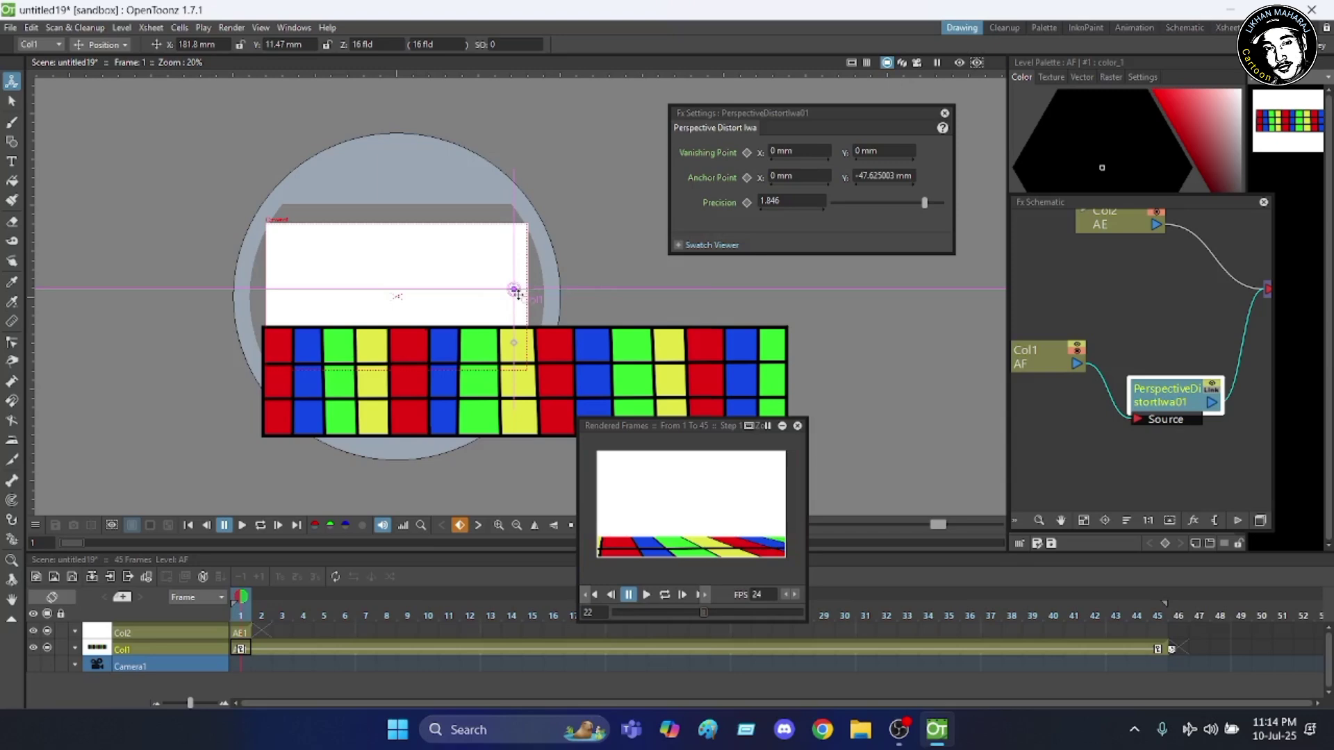
{"action": "left_click_drag", "start_coordinate": [513, 294], "coordinate": [349, 272]}
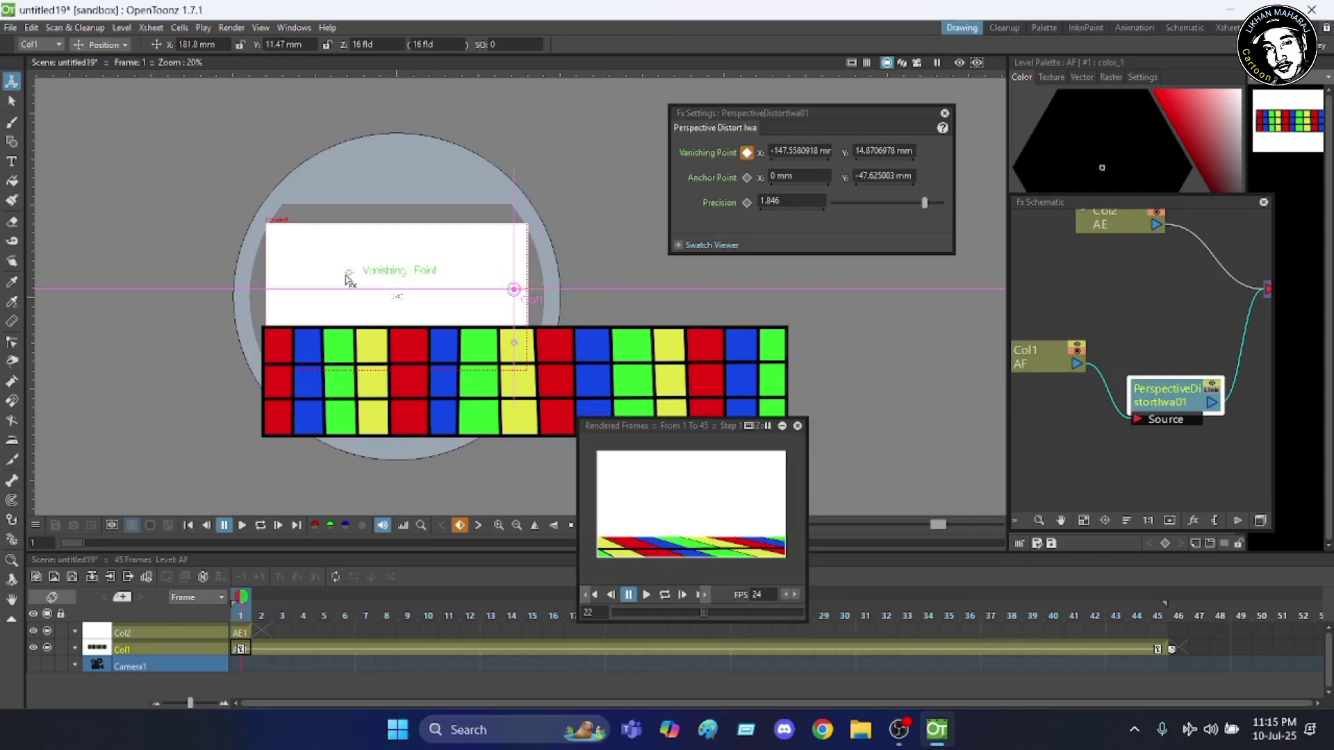
{"action": "left_click_drag", "start_coordinate": [346, 277], "coordinate": [355, 206]}
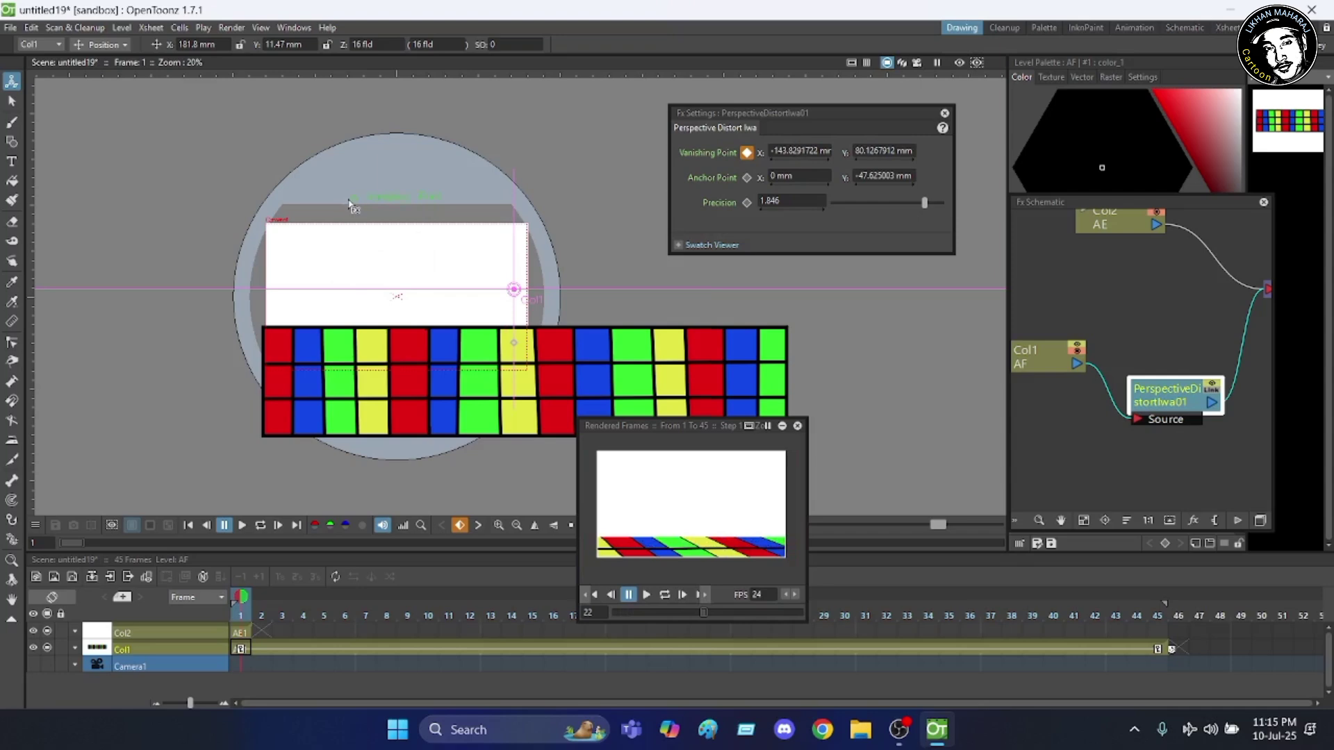
{"action": "left_click_drag", "start_coordinate": [349, 200], "coordinate": [653, 150]}
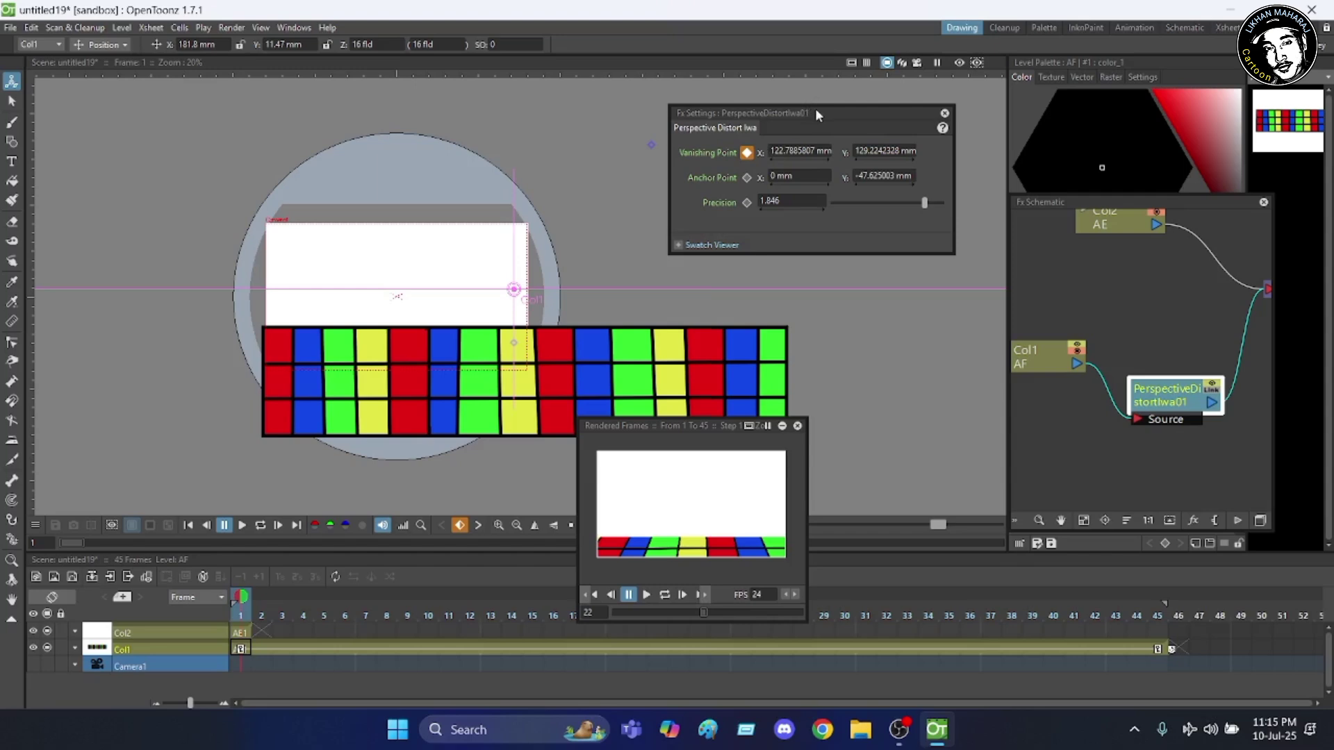
{"action": "left_click", "coordinate": [945, 113]}
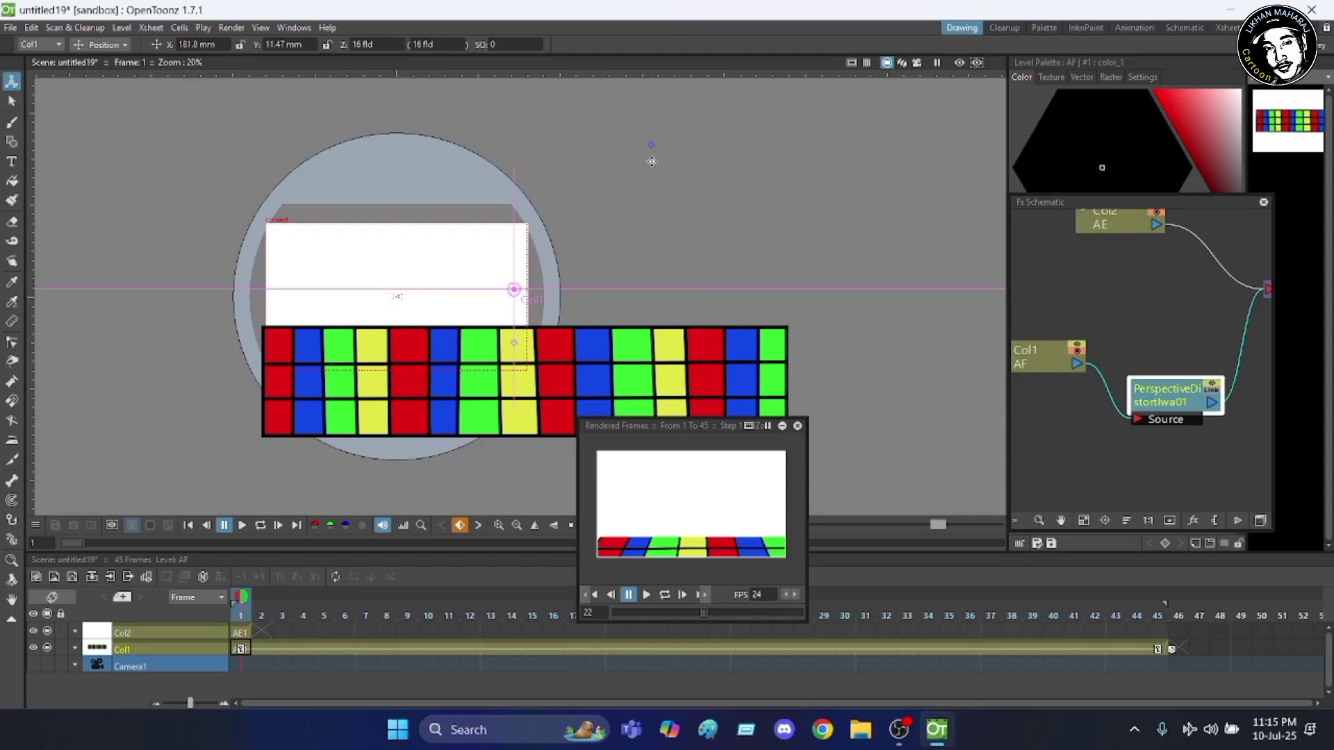
{"action": "left_click_drag", "start_coordinate": [647, 147], "coordinate": [761, 158]}
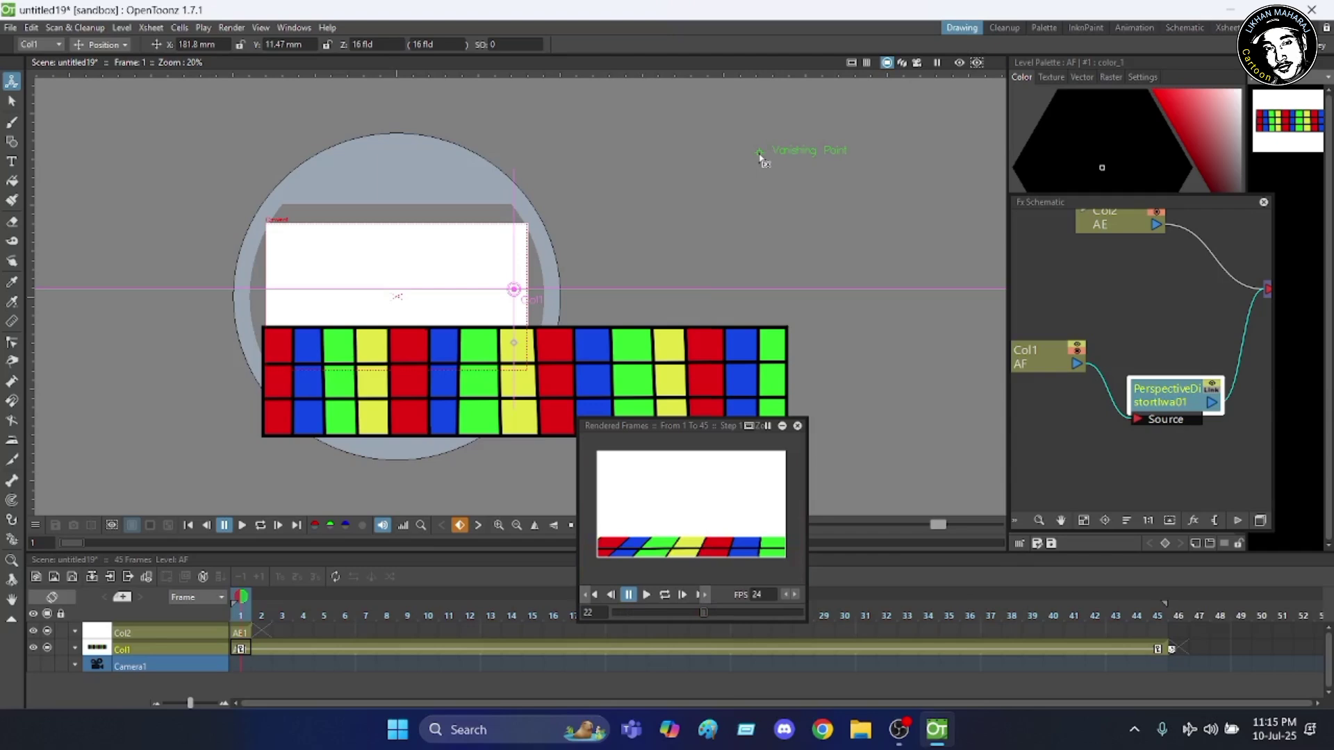
{"action": "left_click_drag", "start_coordinate": [759, 156], "coordinate": [873, 144]}
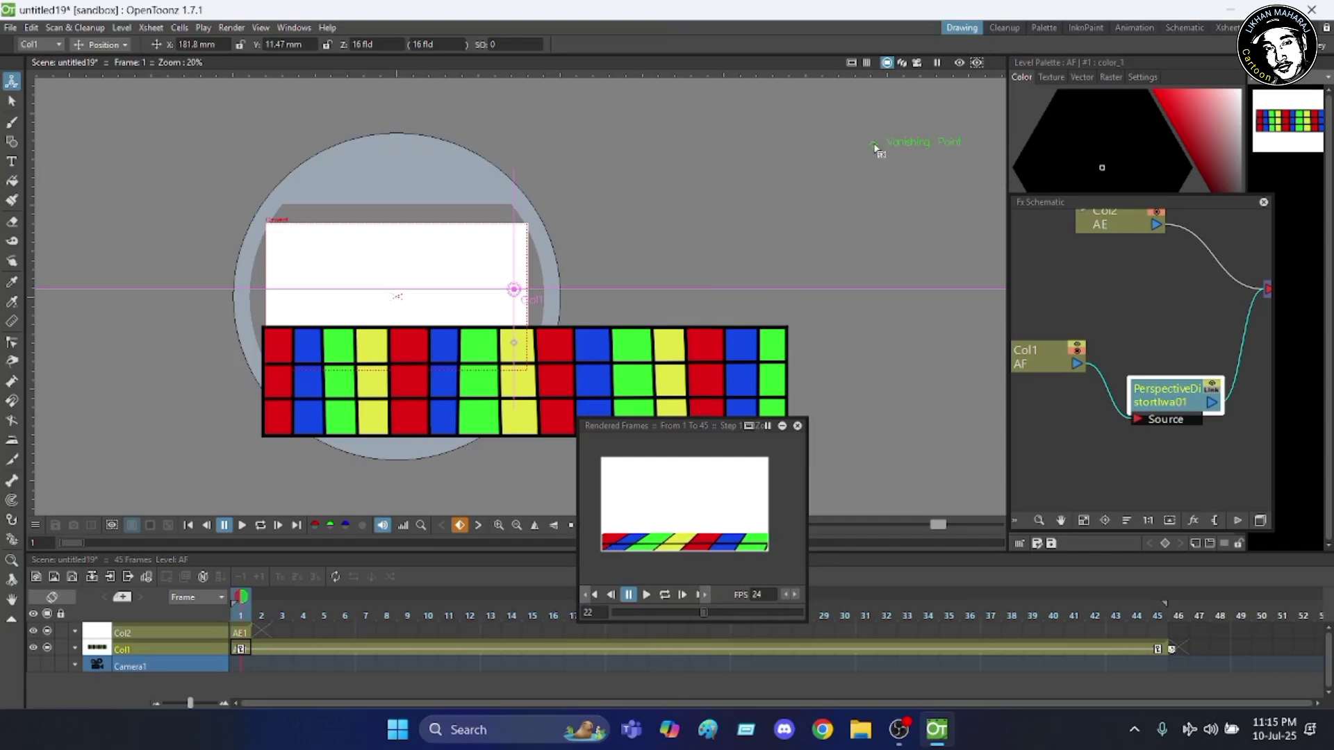
{"action": "left_click_drag", "start_coordinate": [875, 146], "coordinate": [683, 168]}
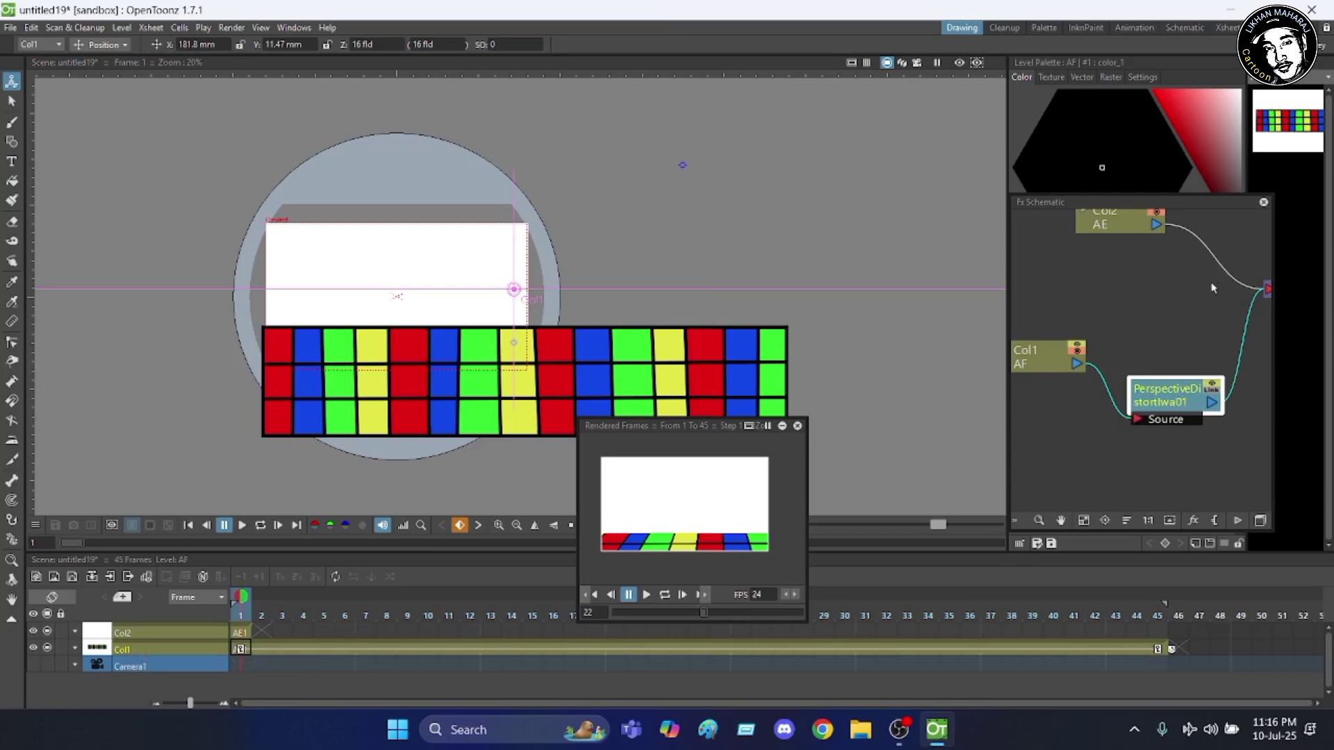
- Select the Col1 node and reposition the grid on frame 1 at about X 173 mm, Y 40 mm
{"action": "scroll", "coordinate": [1213, 288], "scroll_direction": "down", "scroll_amount": 3}
{"action": "scroll", "coordinate": [1185, 230], "scroll_direction": "up", "scroll_amount": 2}
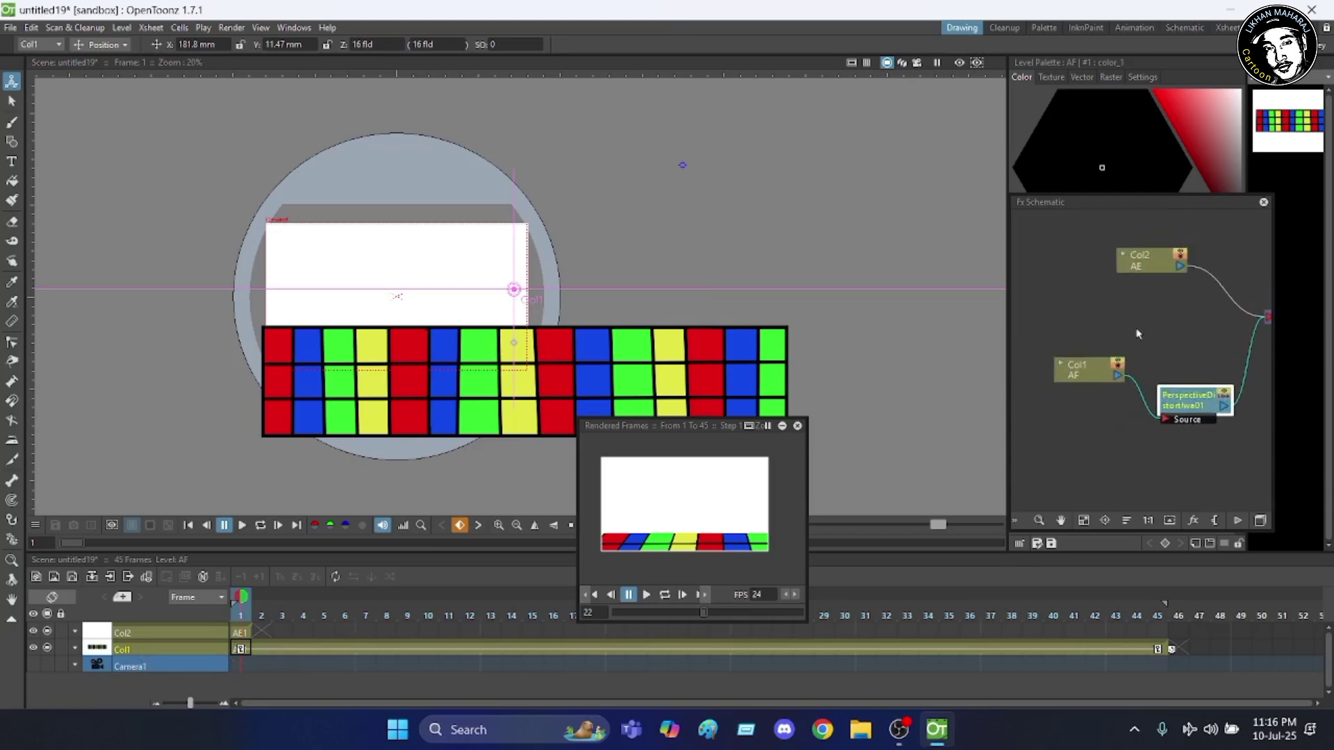
{"action": "left_click", "coordinate": [1061, 366]}
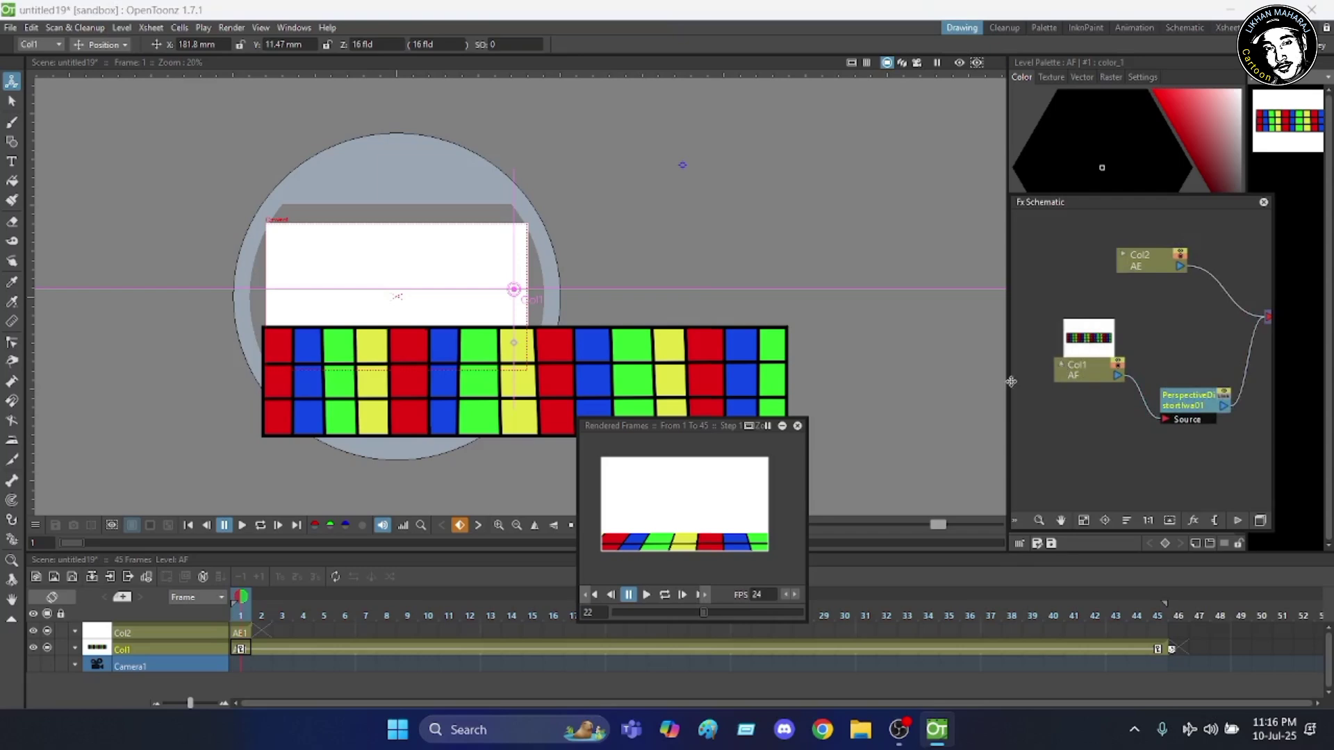
{"action": "left_click", "coordinate": [1062, 367]}
{"action": "left_click", "coordinate": [1091, 372]}
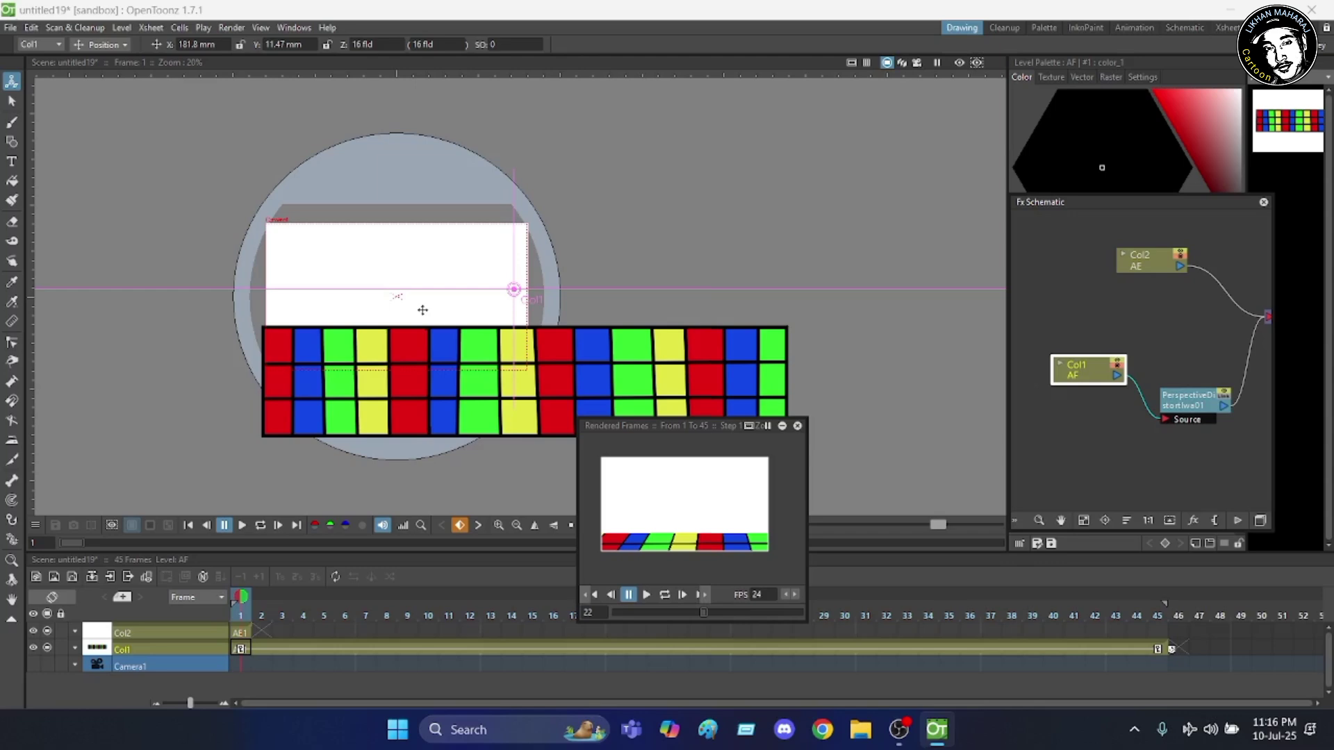
{"action": "left_click_drag", "start_coordinate": [423, 310], "coordinate": [424, 285]}
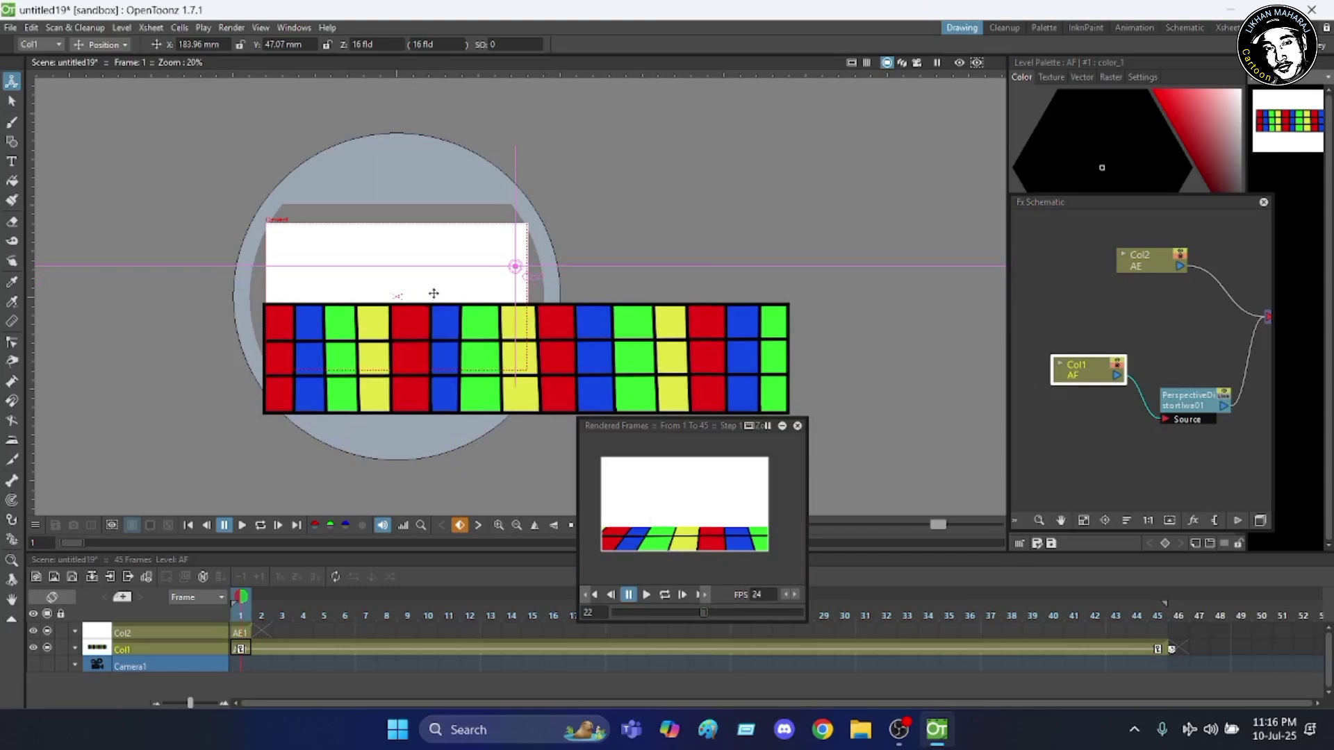
{"action": "left_click_drag", "start_coordinate": [435, 290], "coordinate": [433, 276]}
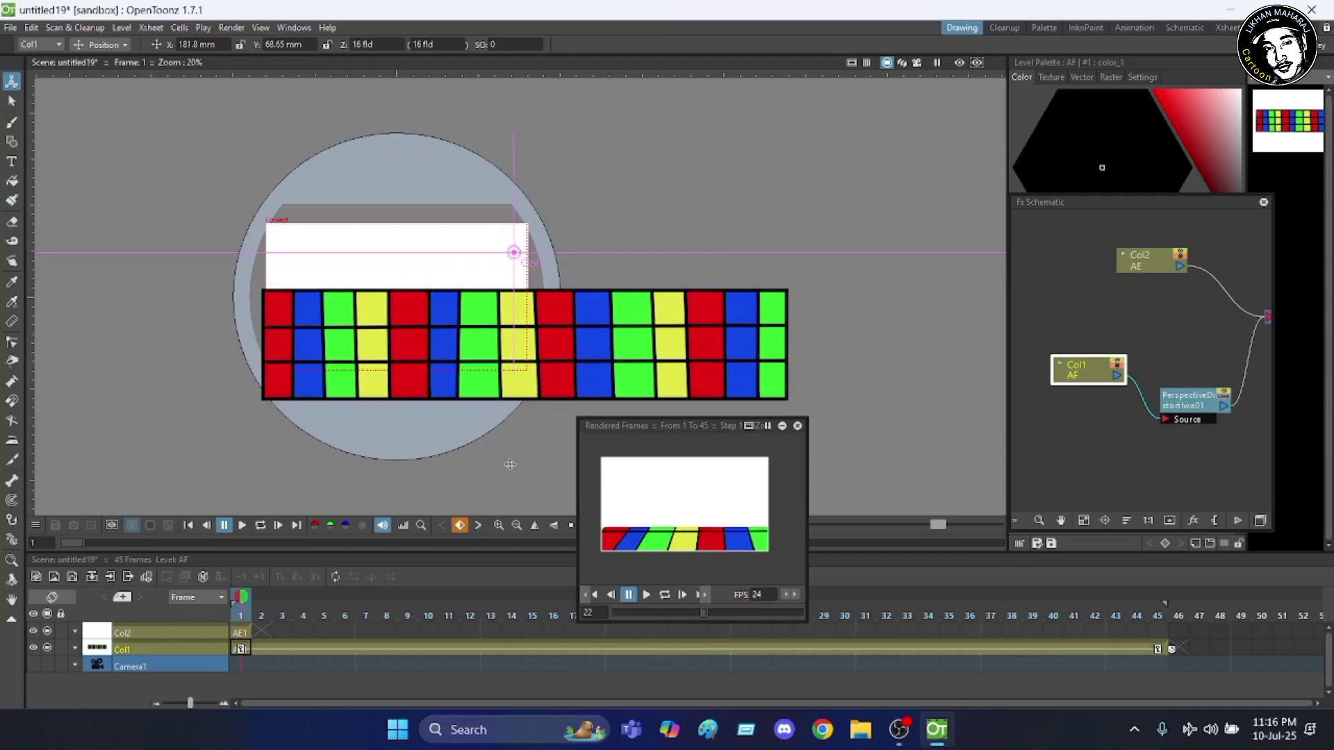
{"action": "mouse_move", "coordinate": [480, 272]}
{"action": "left_mouse_down"}
{"action": "mouse_move", "coordinate": [478, 336]}
{"action": "mouse_move", "coordinate": [476, 287]}
{"action": "left_mouse_up"}
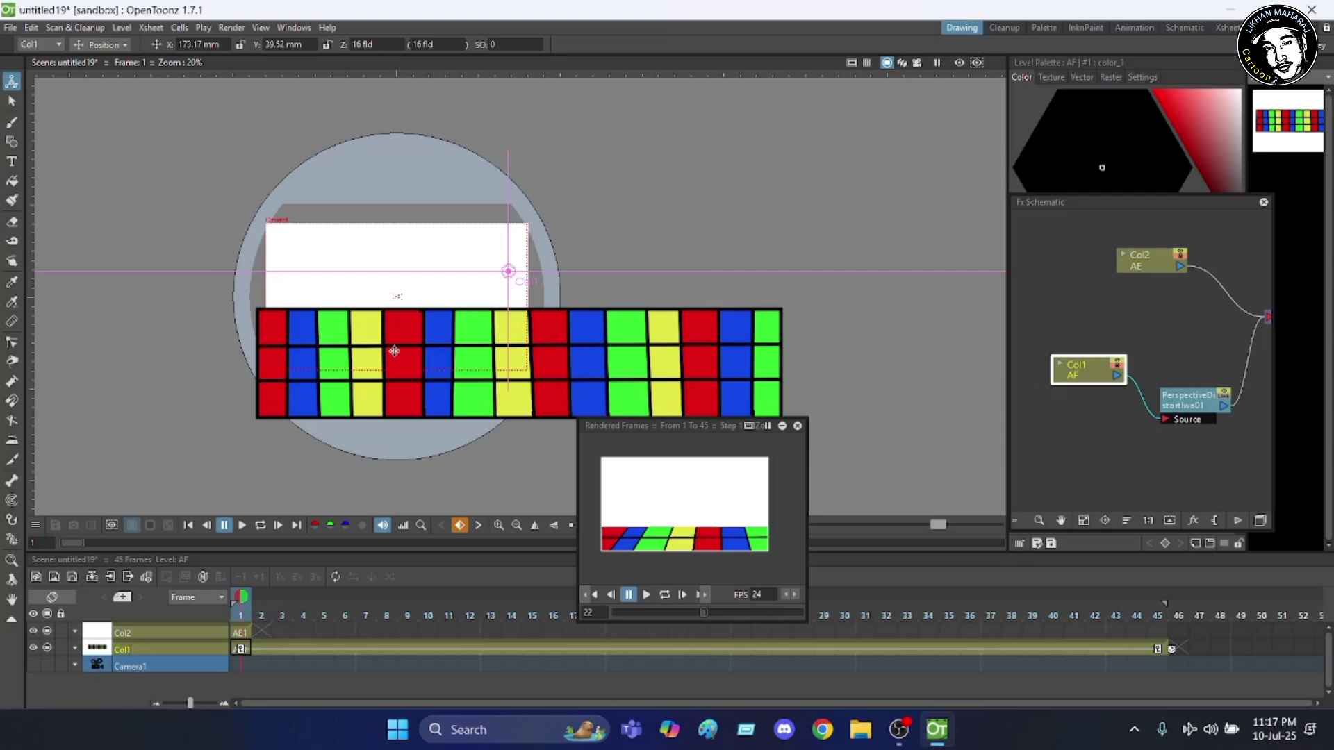
- Check the grid on frame 45, then play the sliding animation in the scene viewer and stop it
{"action": "left_click", "coordinate": [1157, 618]}
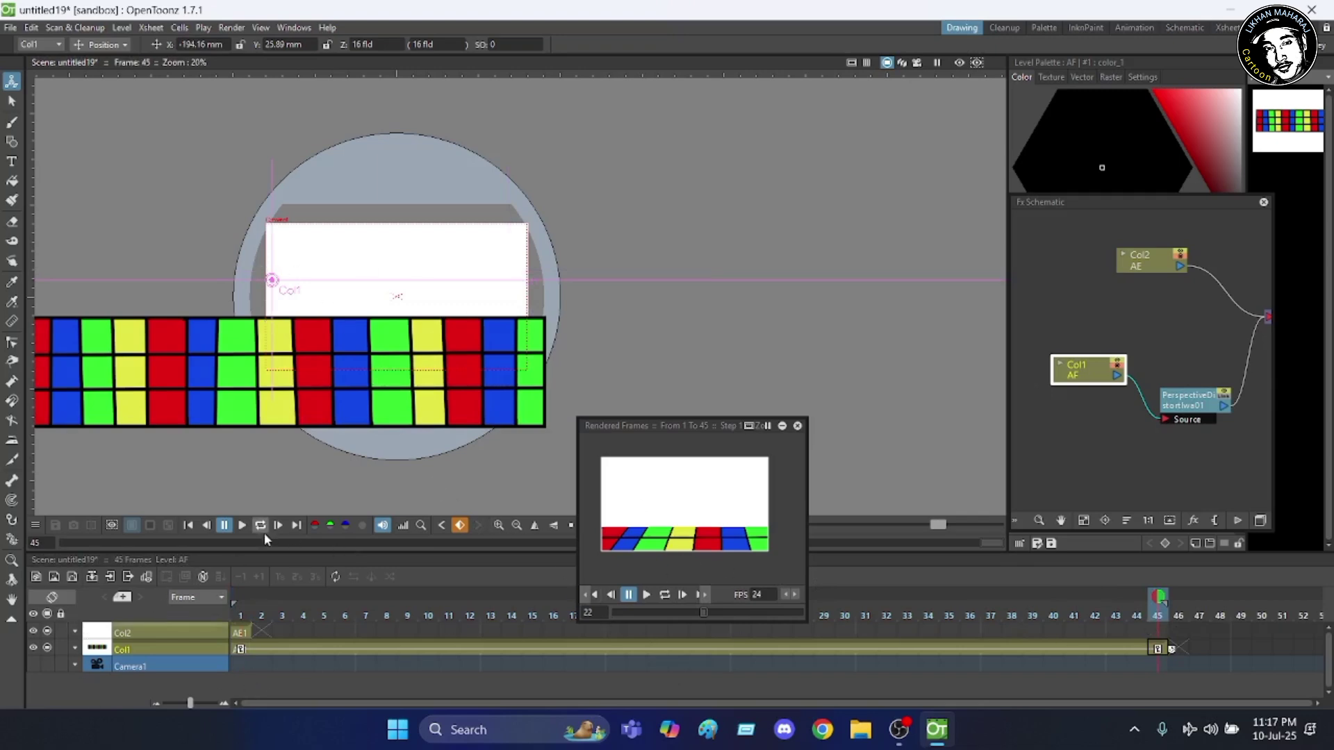
{"action": "left_click", "coordinate": [243, 528]}
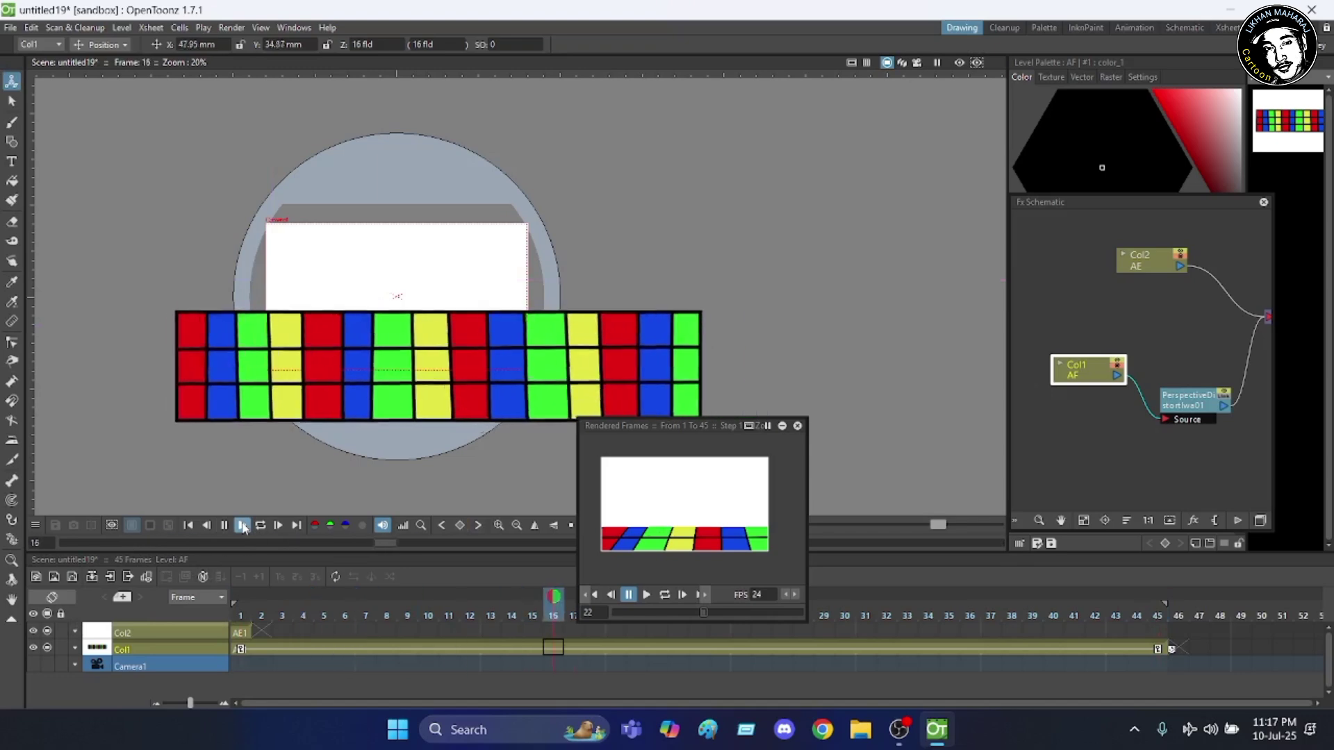
{"action": "left_click", "coordinate": [224, 527]}
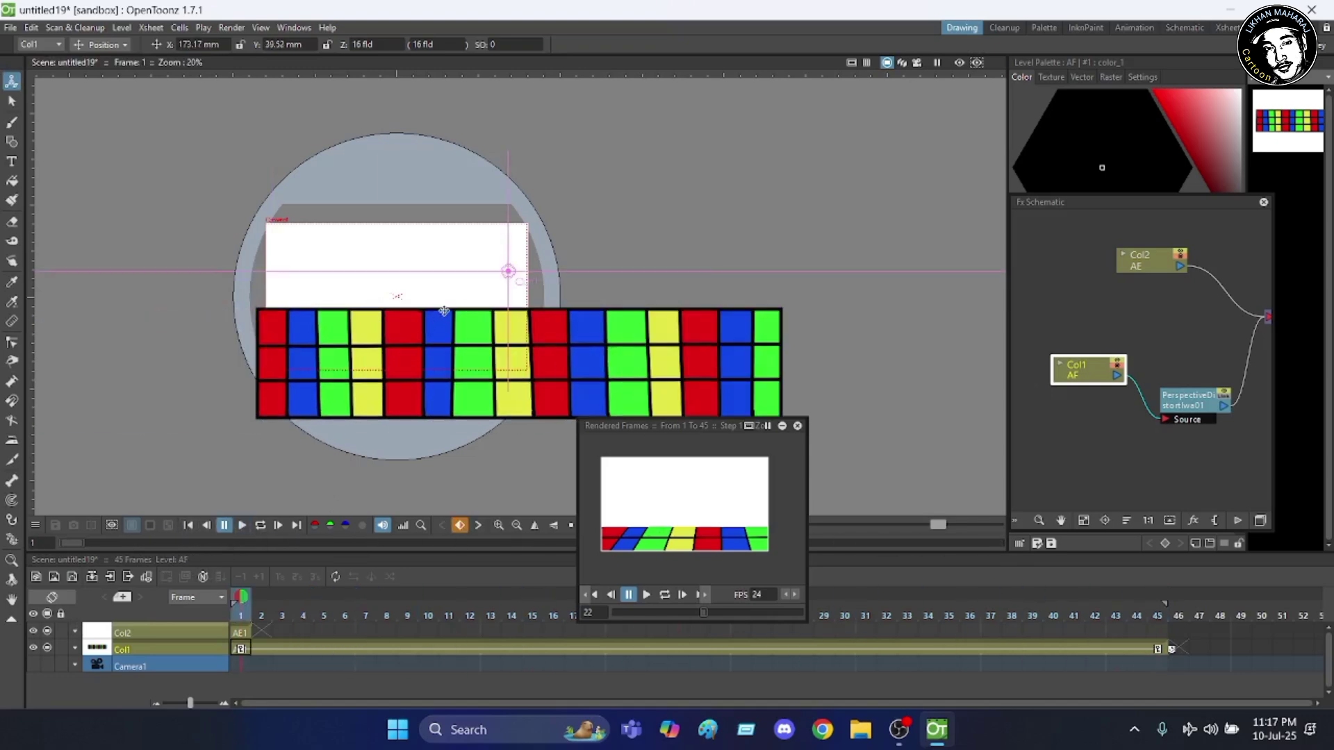
- Play the updated perspective render in the Rendered Frames window, then close that window
{"action": "left_click", "coordinate": [645, 596]}
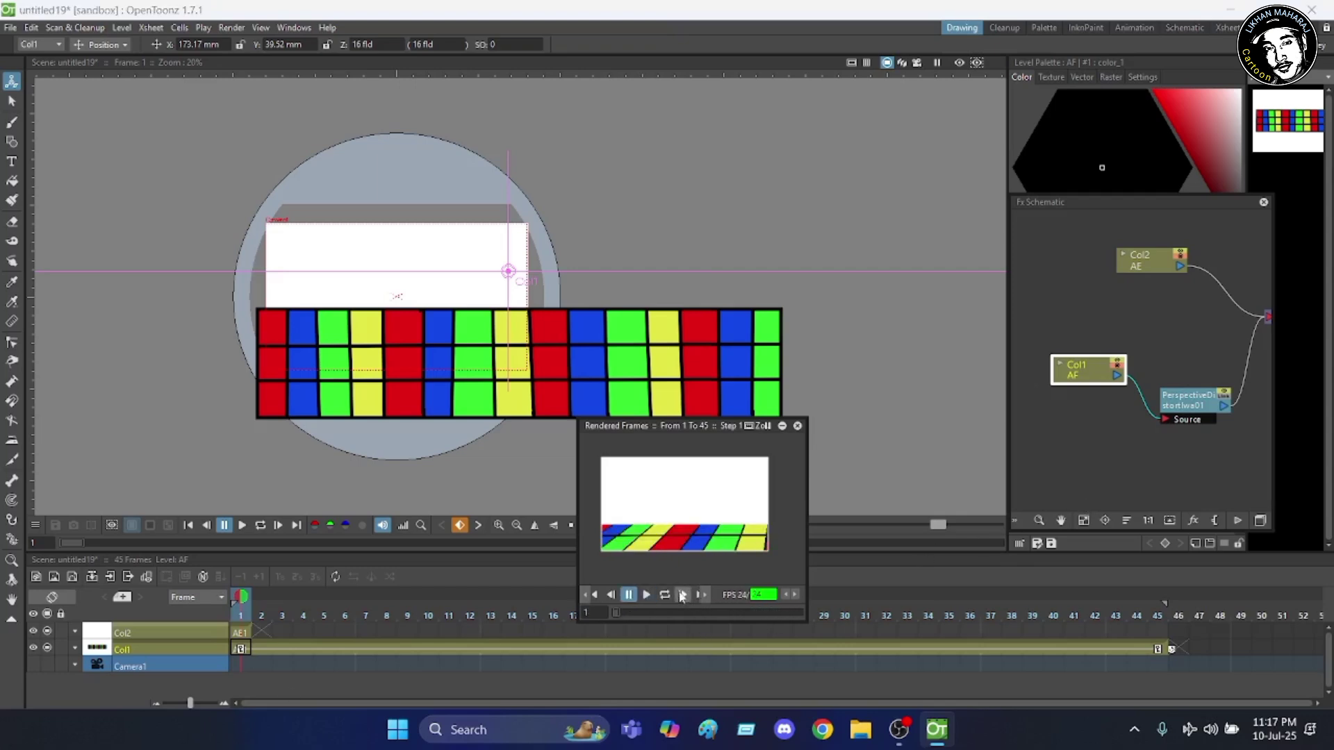
{"action": "left_click", "coordinate": [647, 595]}
{"action": "left_click", "coordinate": [797, 426]}
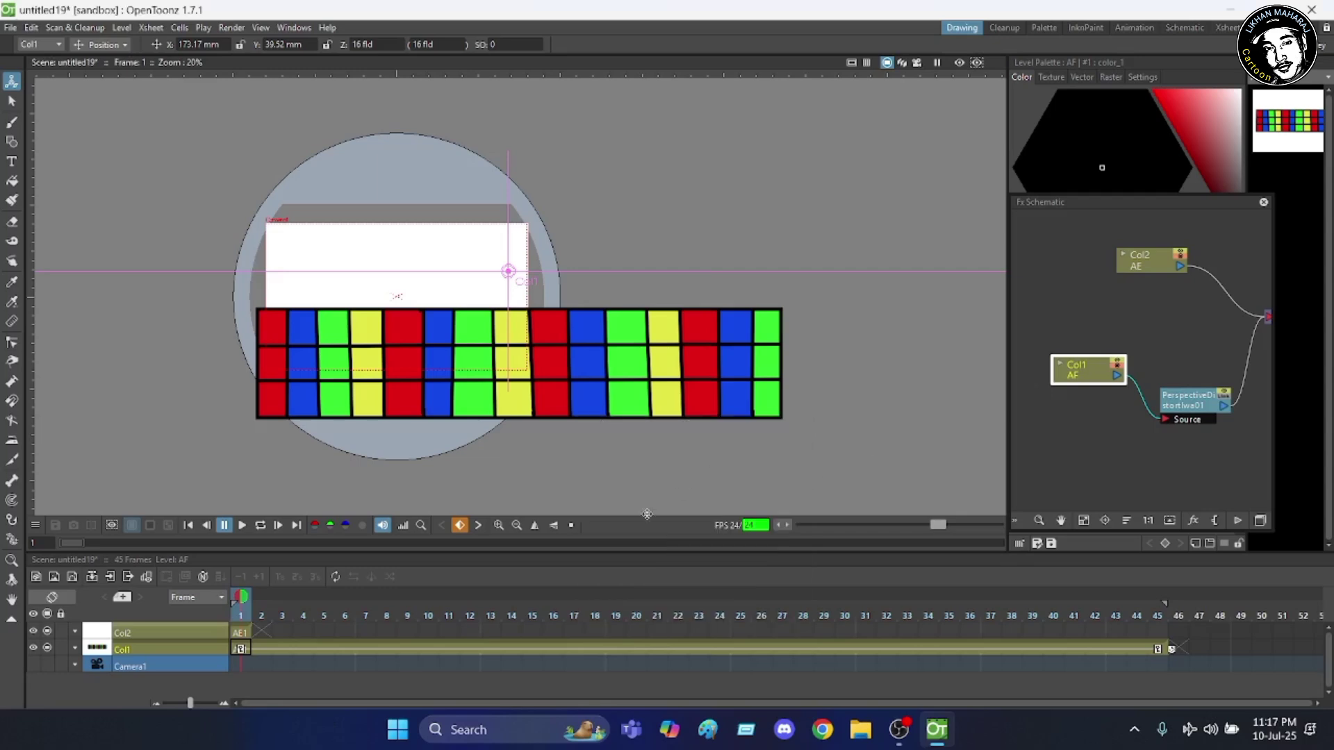
- Turn on the Sub-camera Preview to show the distorted grid inside the camera frame in the scene viewer
{"action": "scroll", "coordinate": [400, 194], "scroll_direction": "down", "scroll_amount": 1}
{"action": "scroll", "coordinate": [400, 194], "scroll_direction": "up", "scroll_amount": 1}
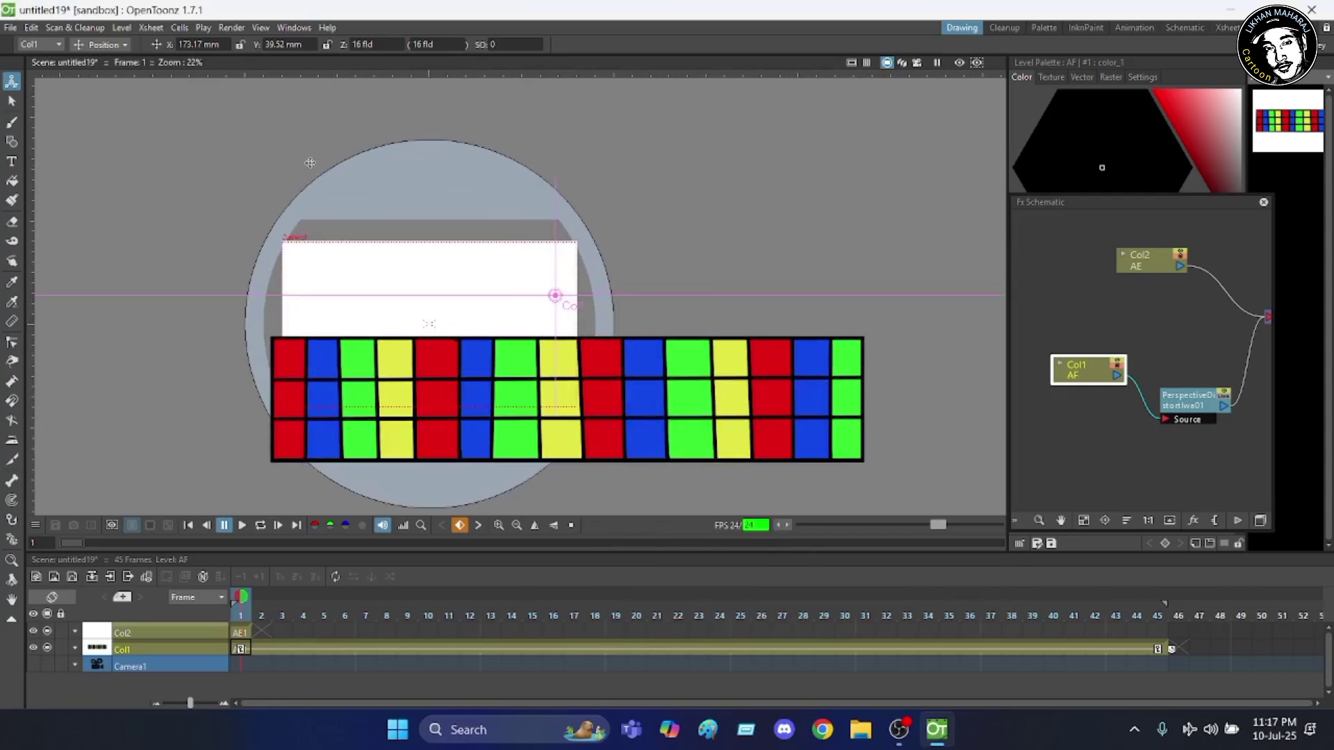
{"action": "scroll", "coordinate": [382, 233], "scroll_direction": "up", "scroll_amount": 3}
{"action": "scroll", "coordinate": [398, 254], "scroll_direction": "down", "scroll_amount": 3}
{"action": "scroll", "coordinate": [410, 271], "scroll_direction": "up", "scroll_amount": 1}
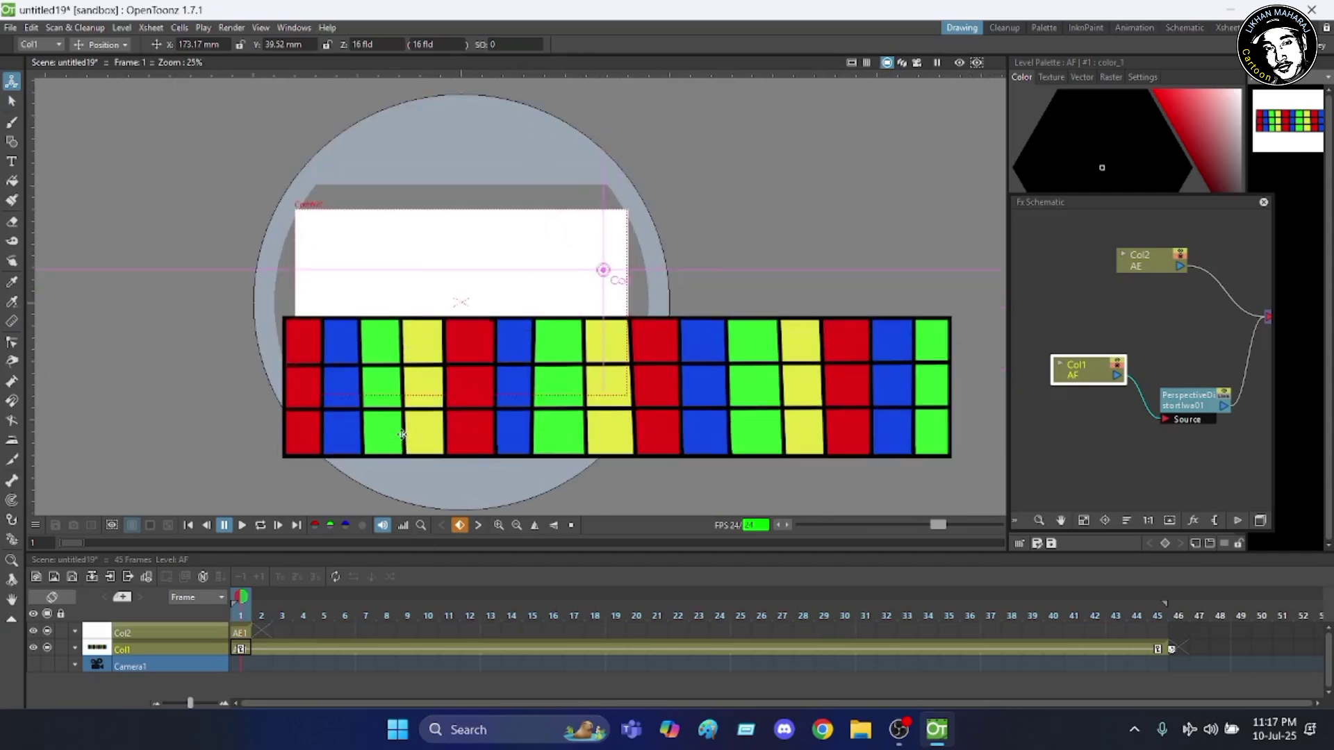
{"action": "scroll", "coordinate": [374, 220], "scroll_direction": "down", "scroll_amount": 2}
{"action": "scroll", "coordinate": [373, 221], "scroll_direction": "up", "scroll_amount": 3}
{"action": "scroll", "coordinate": [373, 221], "scroll_direction": "down", "scroll_amount": 2}
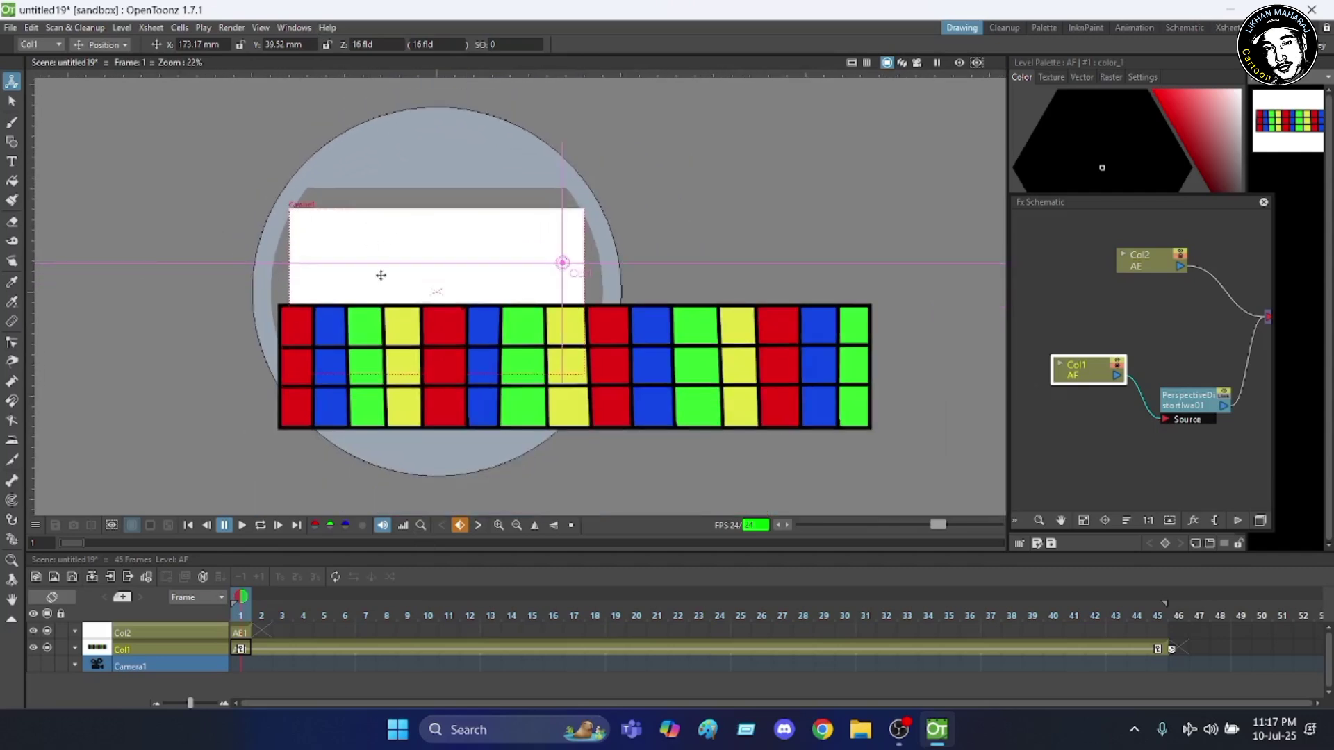
{"action": "left_click", "coordinate": [977, 63]}
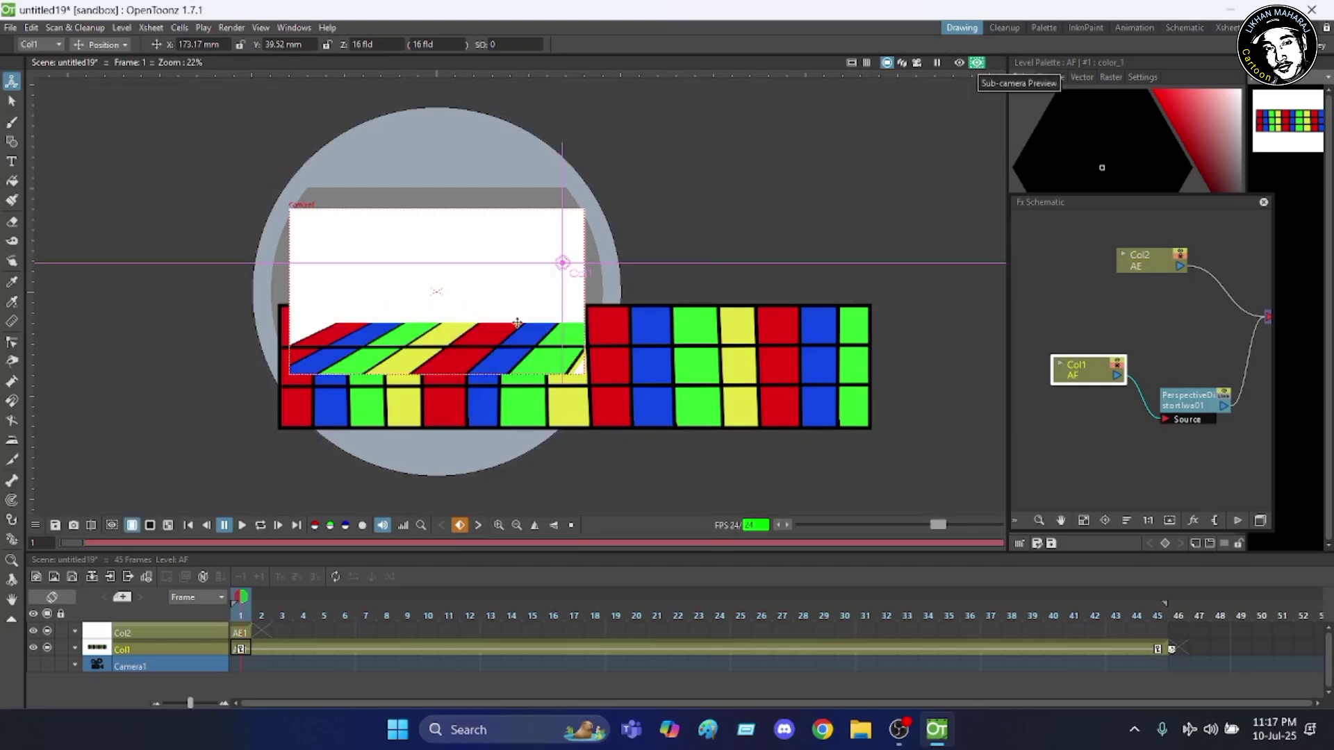
{"action": "scroll", "coordinate": [436, 369], "scroll_direction": "up", "scroll_amount": 2}
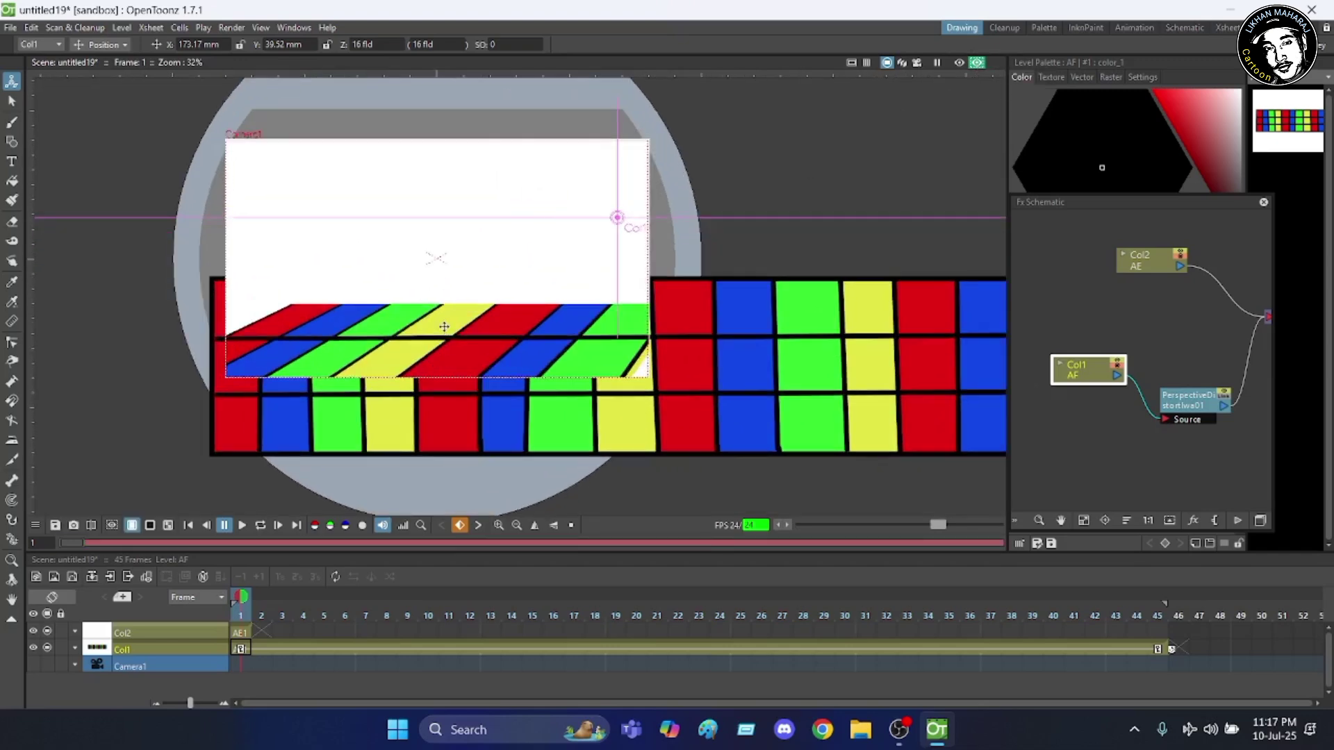
- Switch the scene viewer between full Preview and Sub-camera Preview, ending on full Preview, and play the grid animation
{"action": "scroll", "coordinate": [419, 330], "scroll_direction": "down", "scroll_amount": 2}
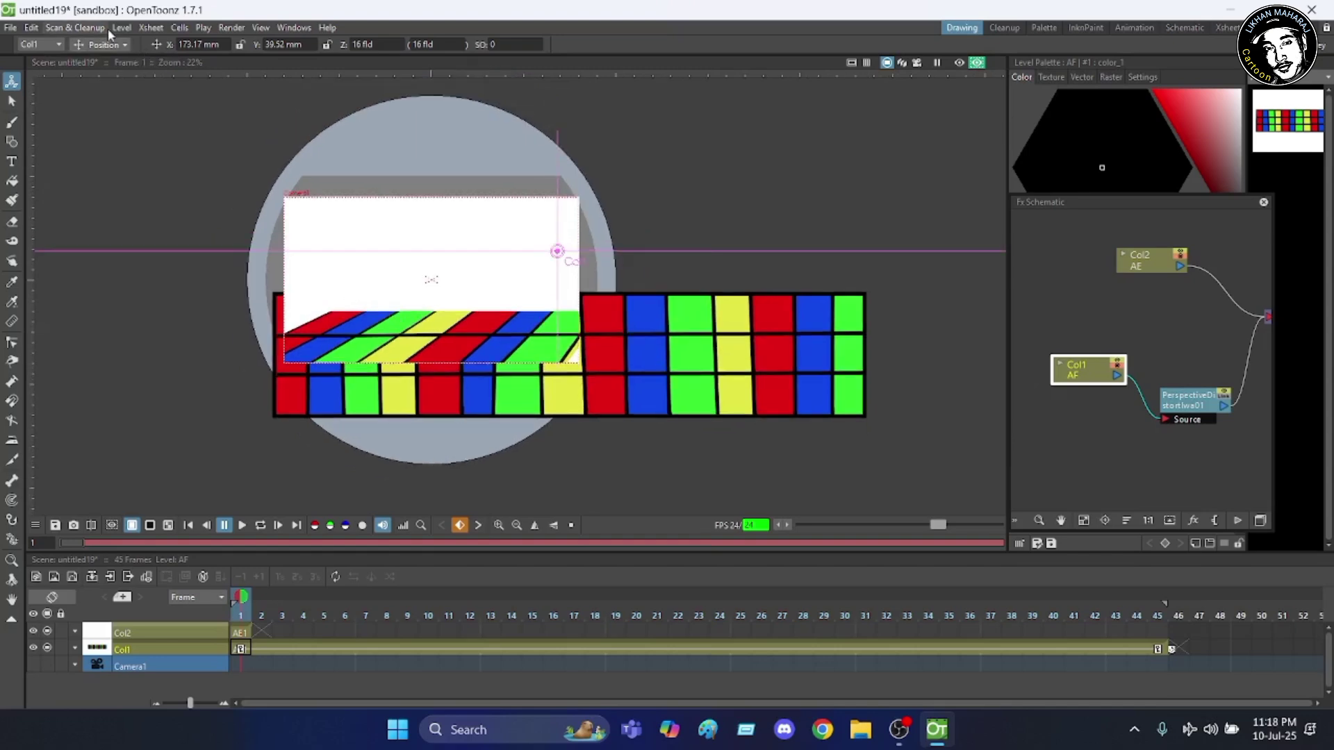
{"action": "left_click", "coordinate": [957, 65]}
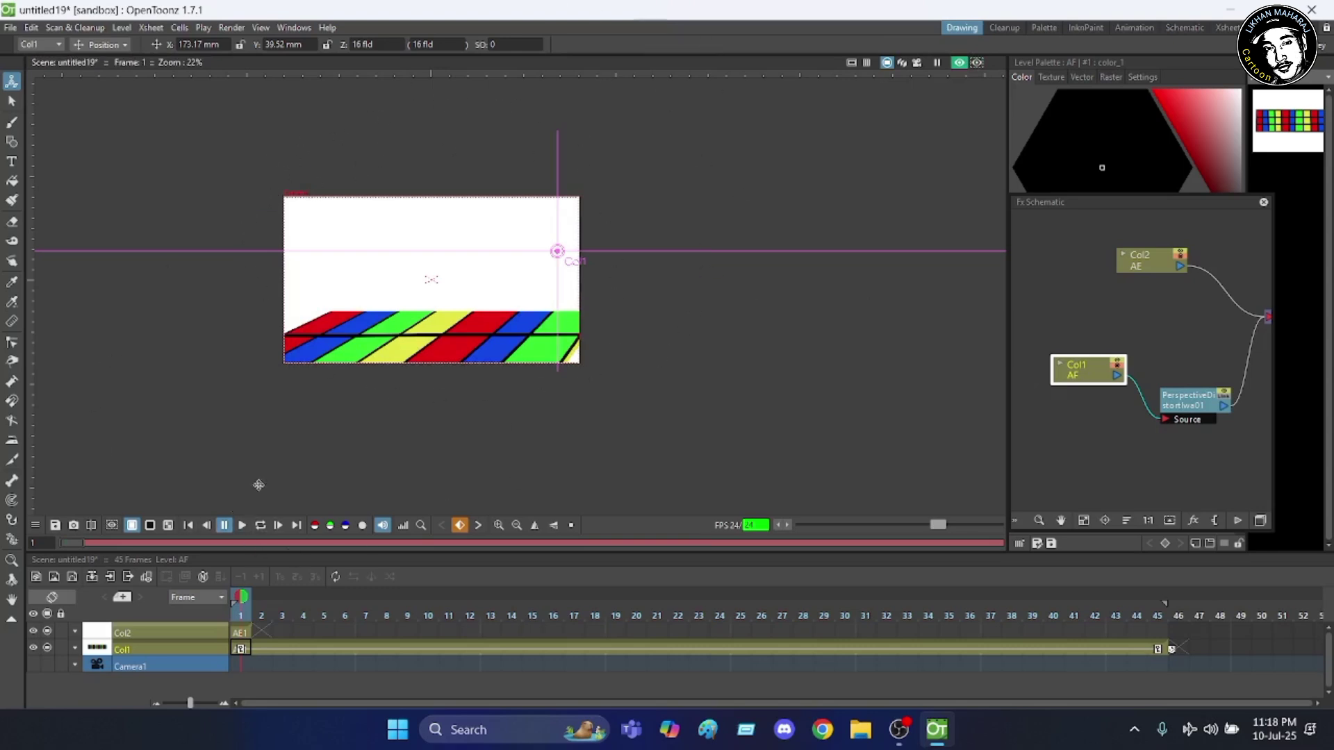
{"action": "left_click", "coordinate": [977, 64]}
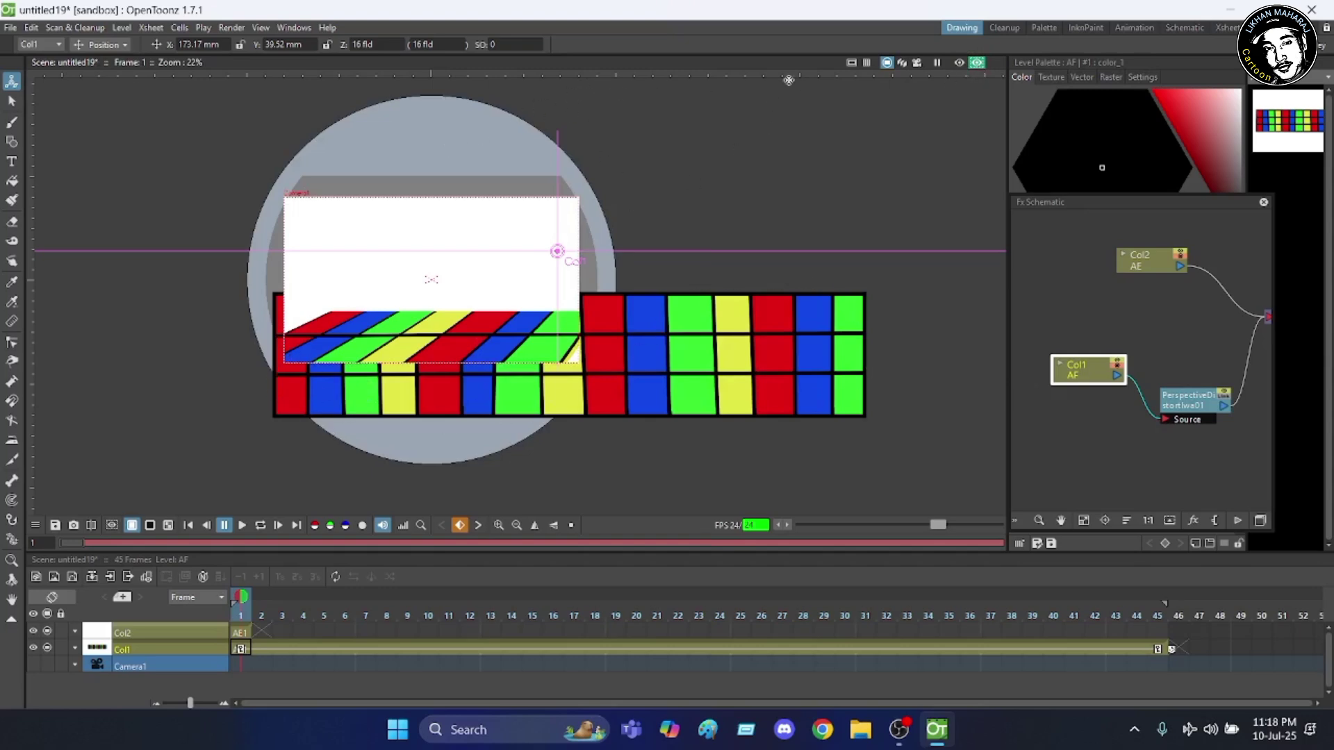
{"action": "left_click", "coordinate": [959, 63]}
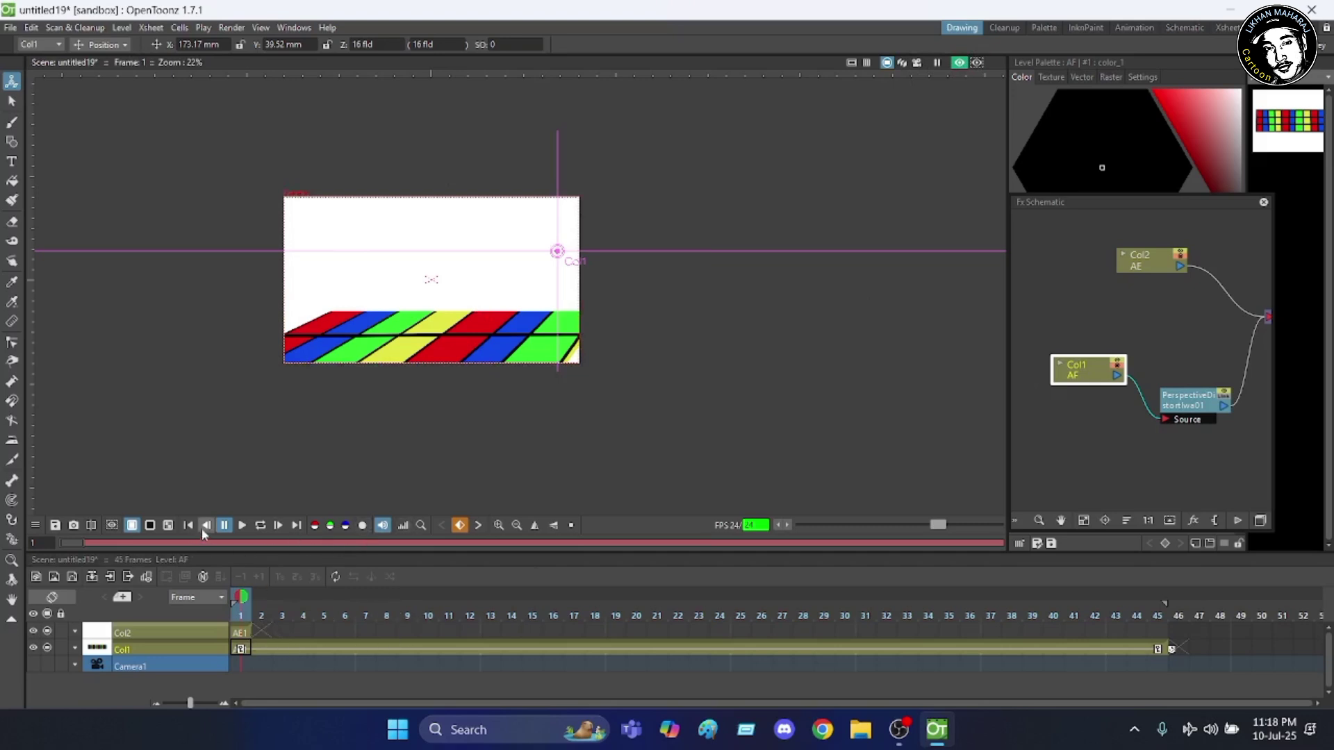
{"action": "left_click", "coordinate": [242, 526]}
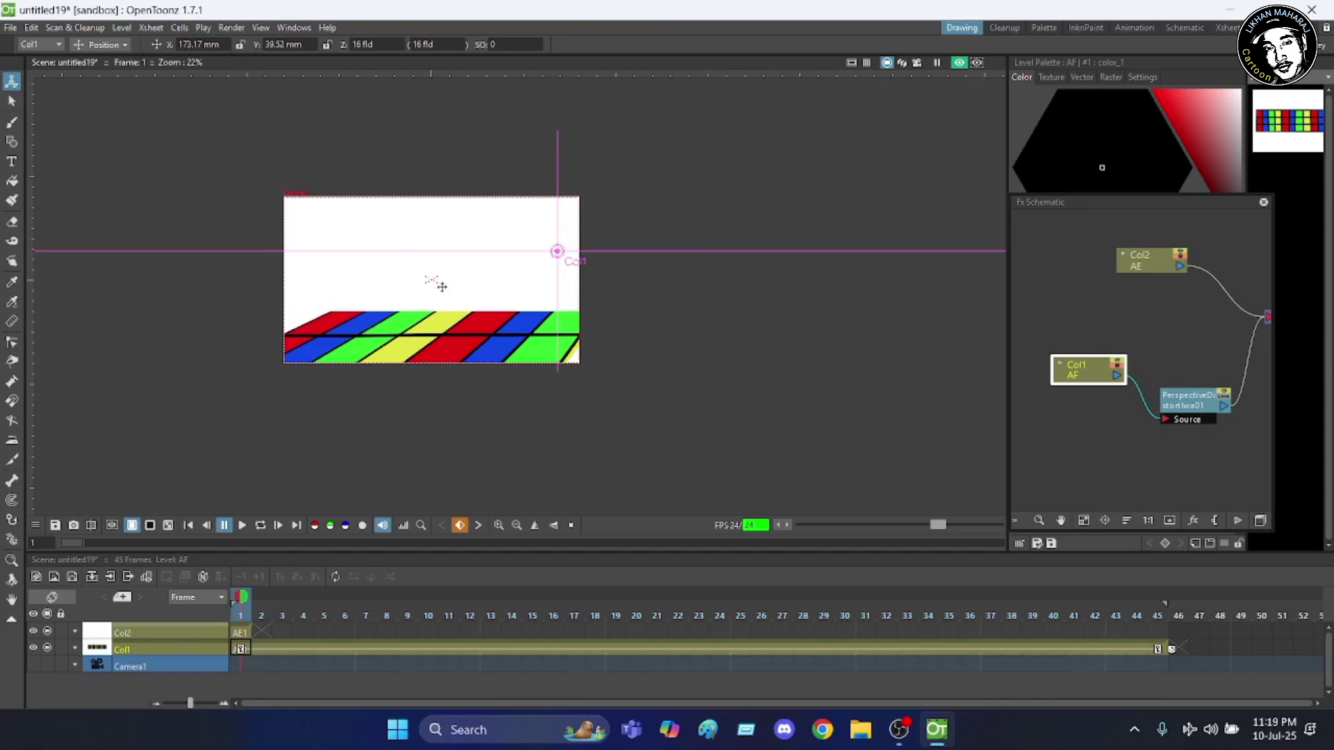
- Turn off Preview and reposition the Col1 grid at about X 99 mm, Y 33 mm on frame 1 and X -109 mm, Y 32 mm on frame 45
{"action": "left_click", "coordinate": [958, 61]}
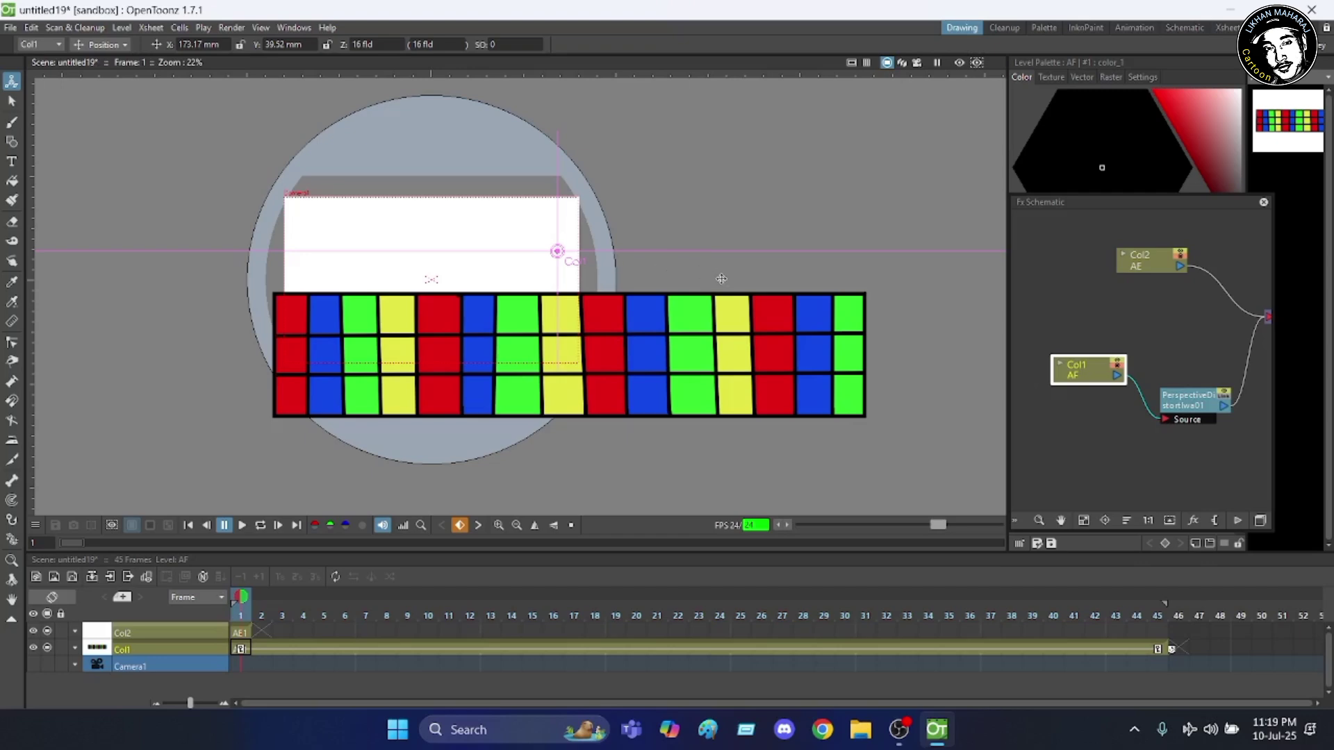
{"action": "left_click_drag", "start_coordinate": [719, 278], "coordinate": [664, 283]}
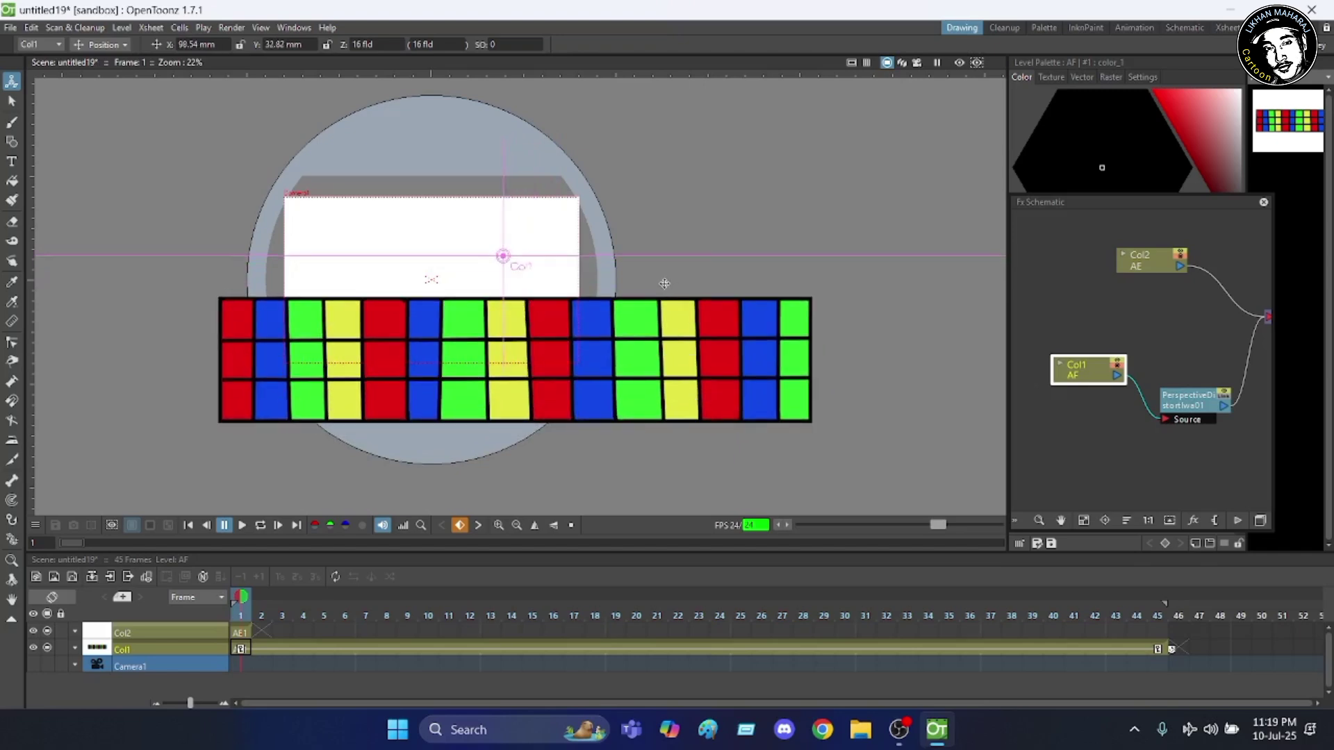
{"action": "left_click", "coordinate": [1157, 618]}
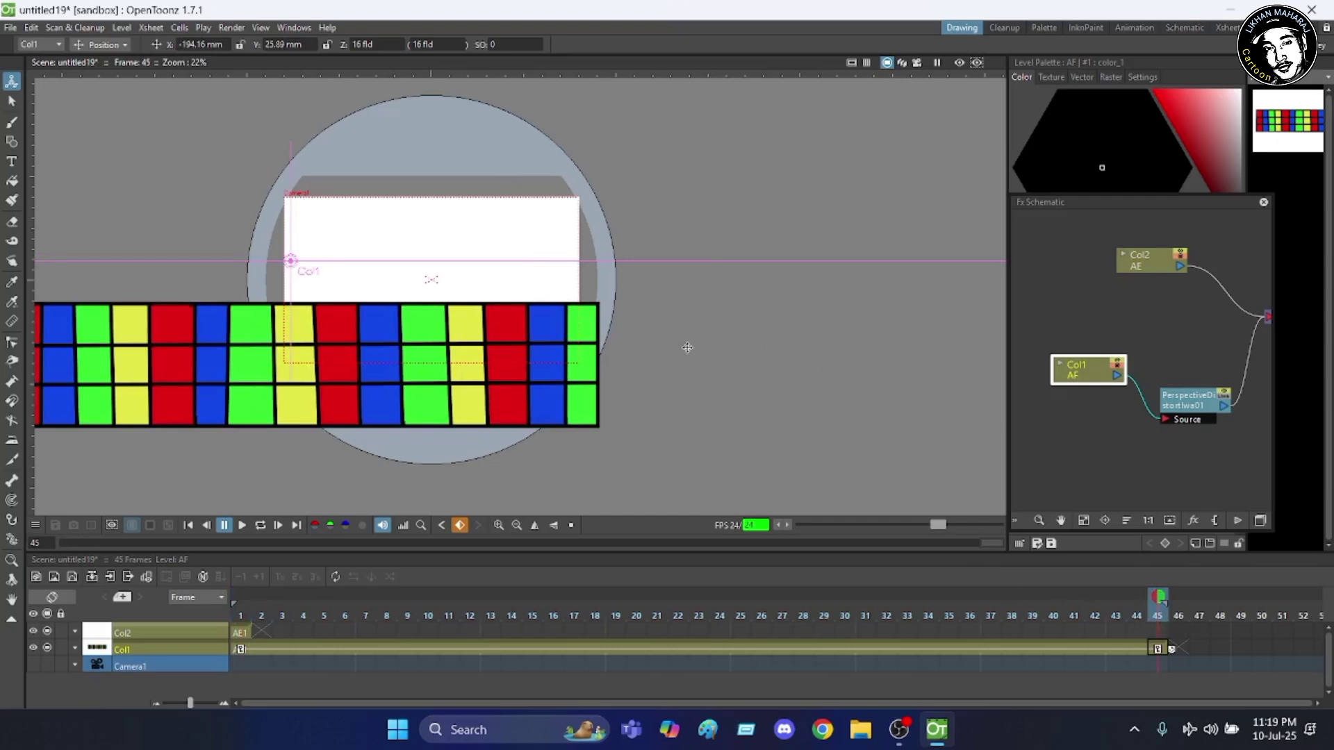
{"action": "left_click_drag", "start_coordinate": [688, 347], "coordinate": [750, 343]}
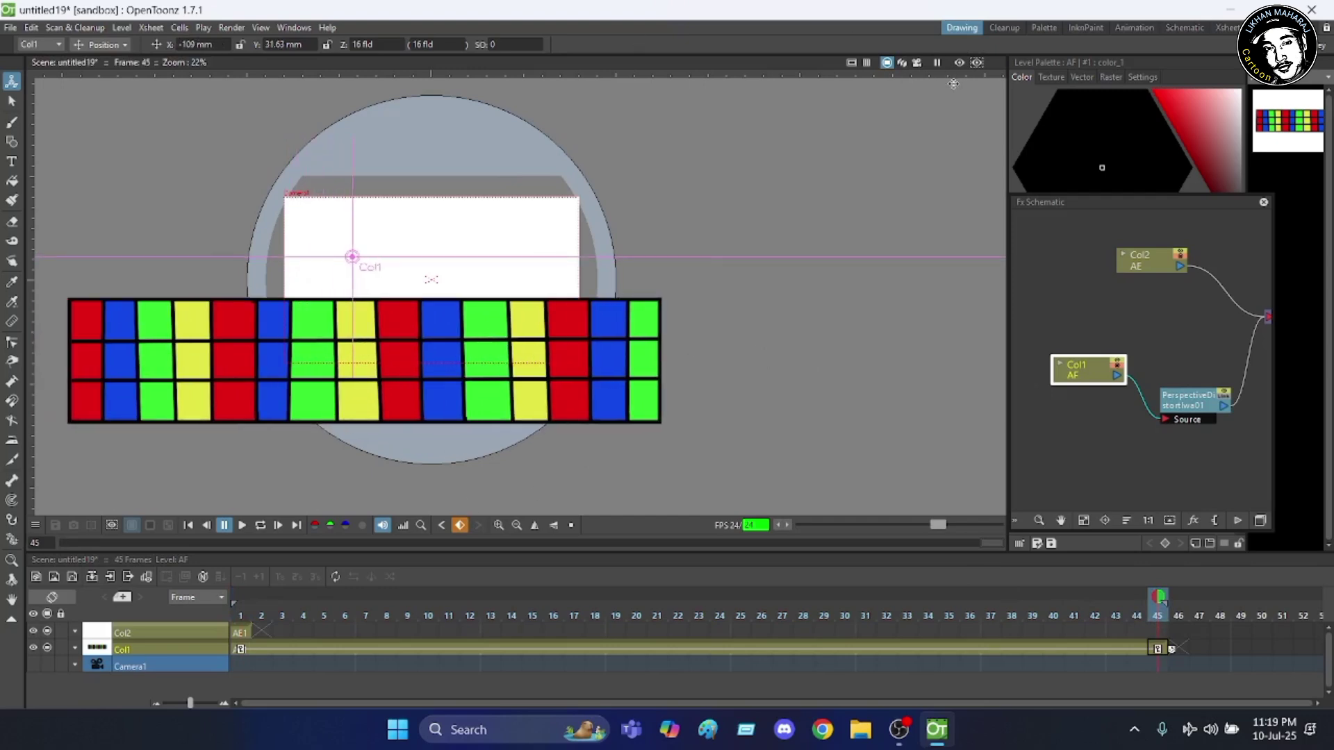
- Turn on Preview, compare the distorted grid on frames 1 and 45, and play the sliding animation
{"action": "left_click", "coordinate": [959, 63]}
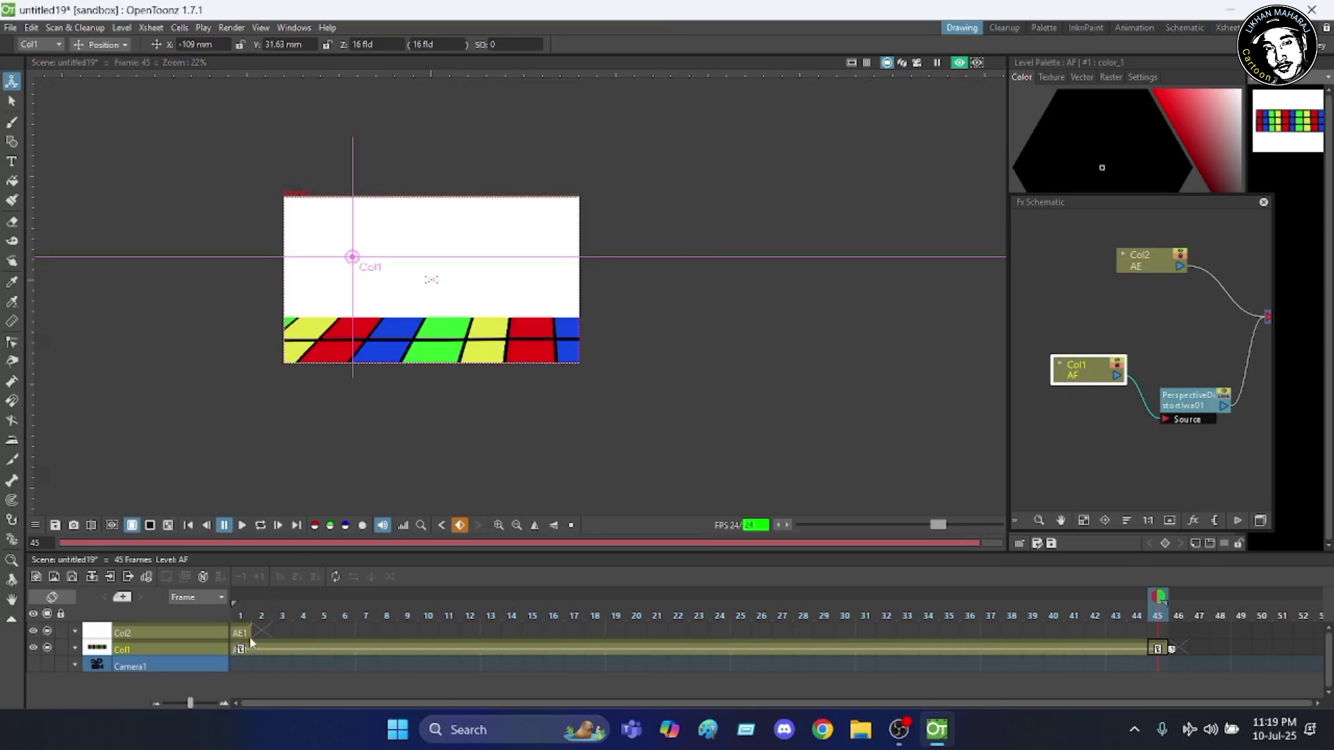
{"action": "left_click", "coordinate": [237, 615]}
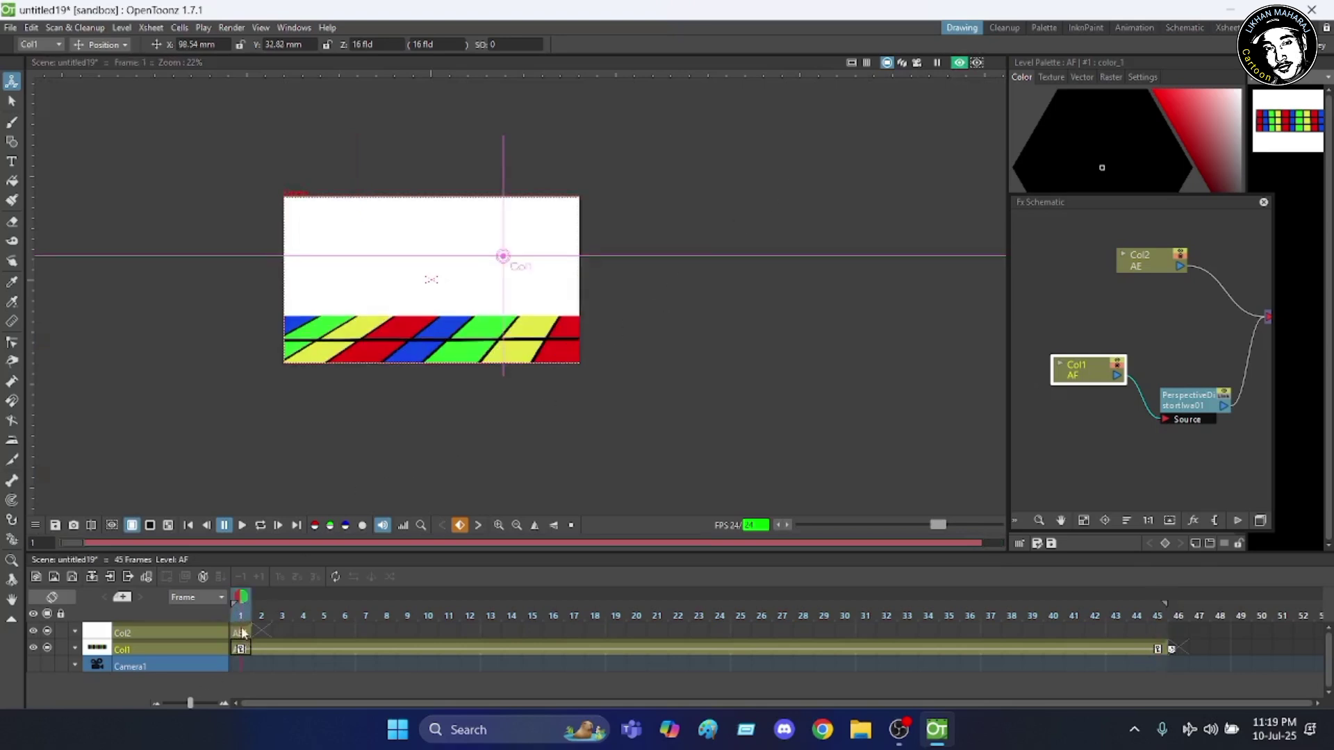
{"action": "left_click", "coordinate": [1156, 615]}
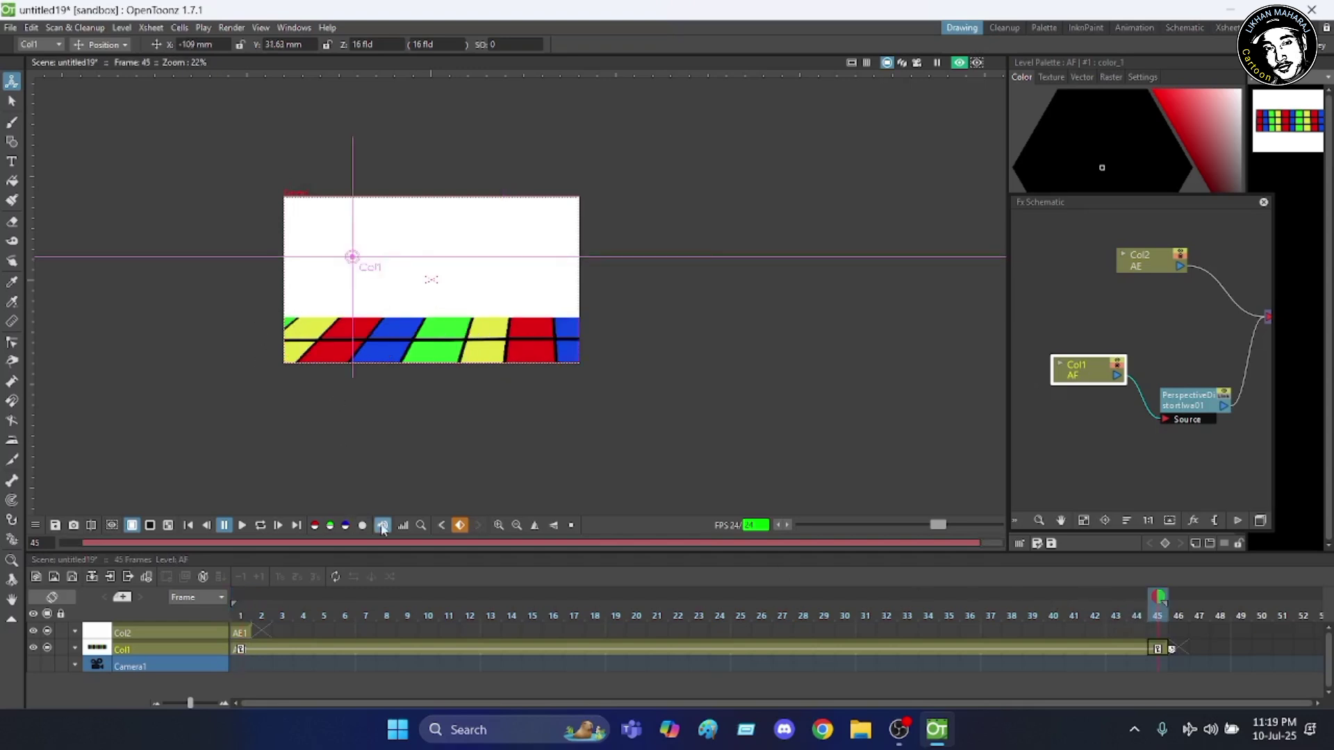
{"action": "left_click", "coordinate": [242, 526]}
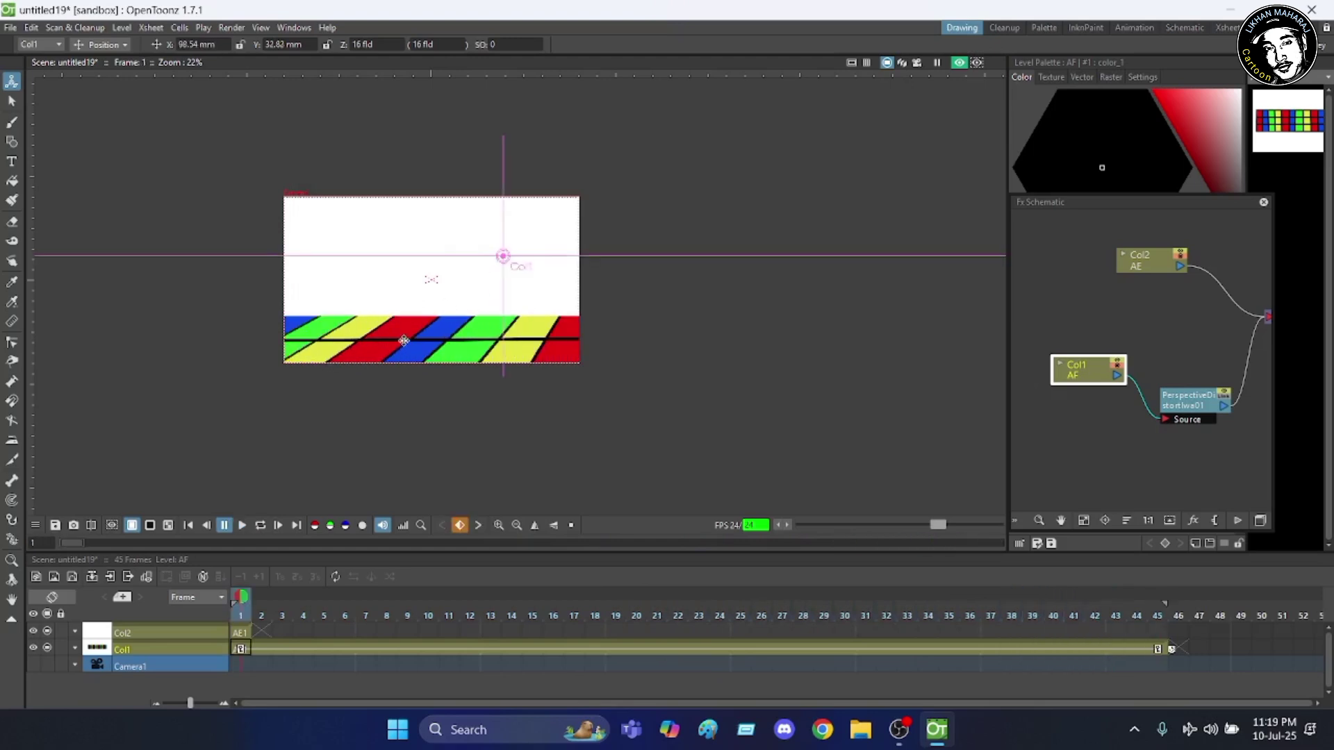
- Select the Perspective Distort Iwa node and move its vanishing point high above the camera frame, slightly left of the frame's centre
{"action": "left_click", "coordinate": [1193, 399]}
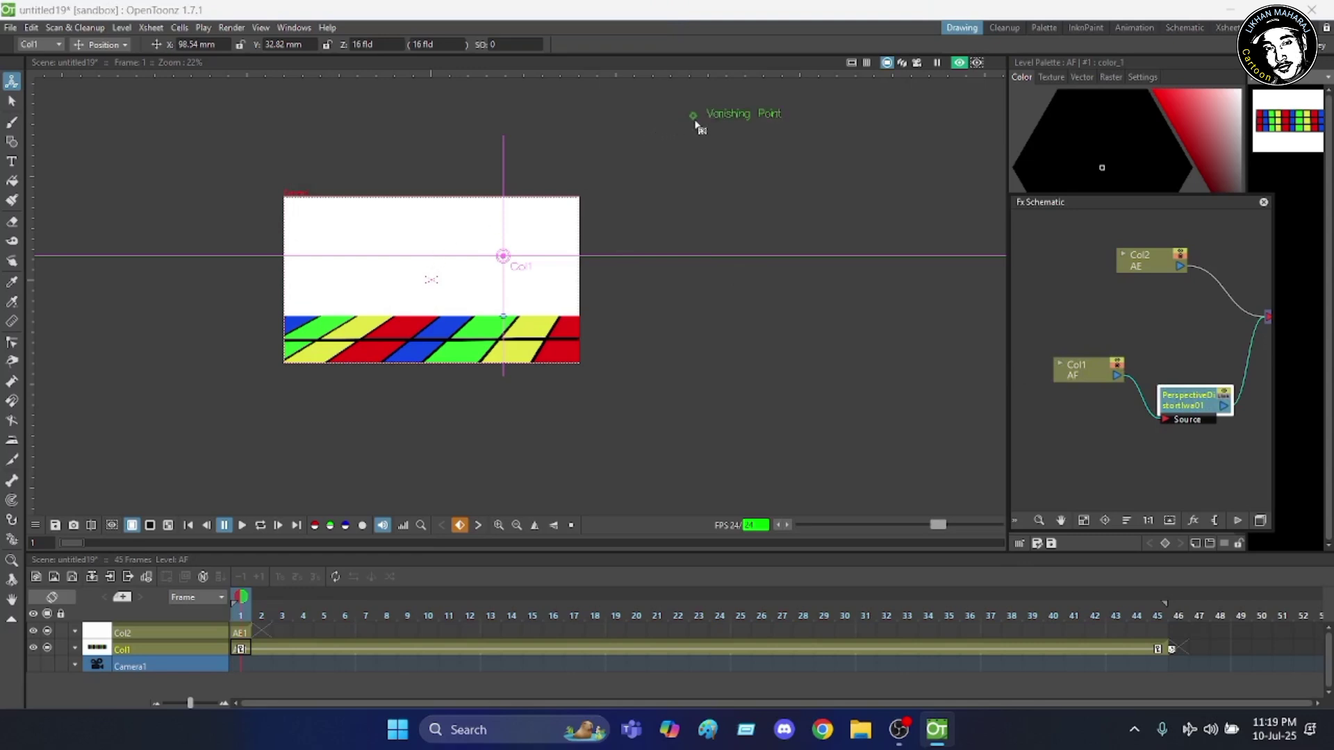
{"action": "left_click_drag", "start_coordinate": [697, 126], "coordinate": [414, 104]}
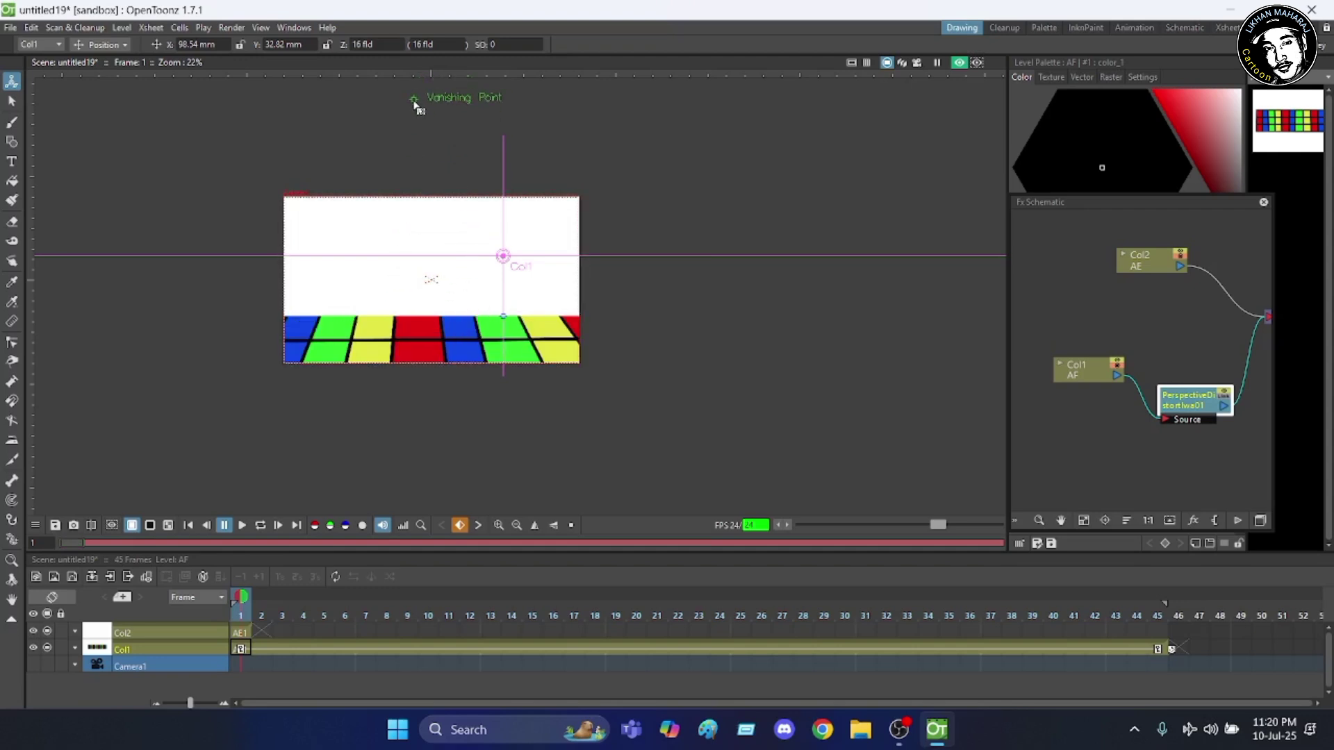
{"action": "scroll", "coordinate": [555, 426], "scroll_direction": "down", "scroll_amount": 3}
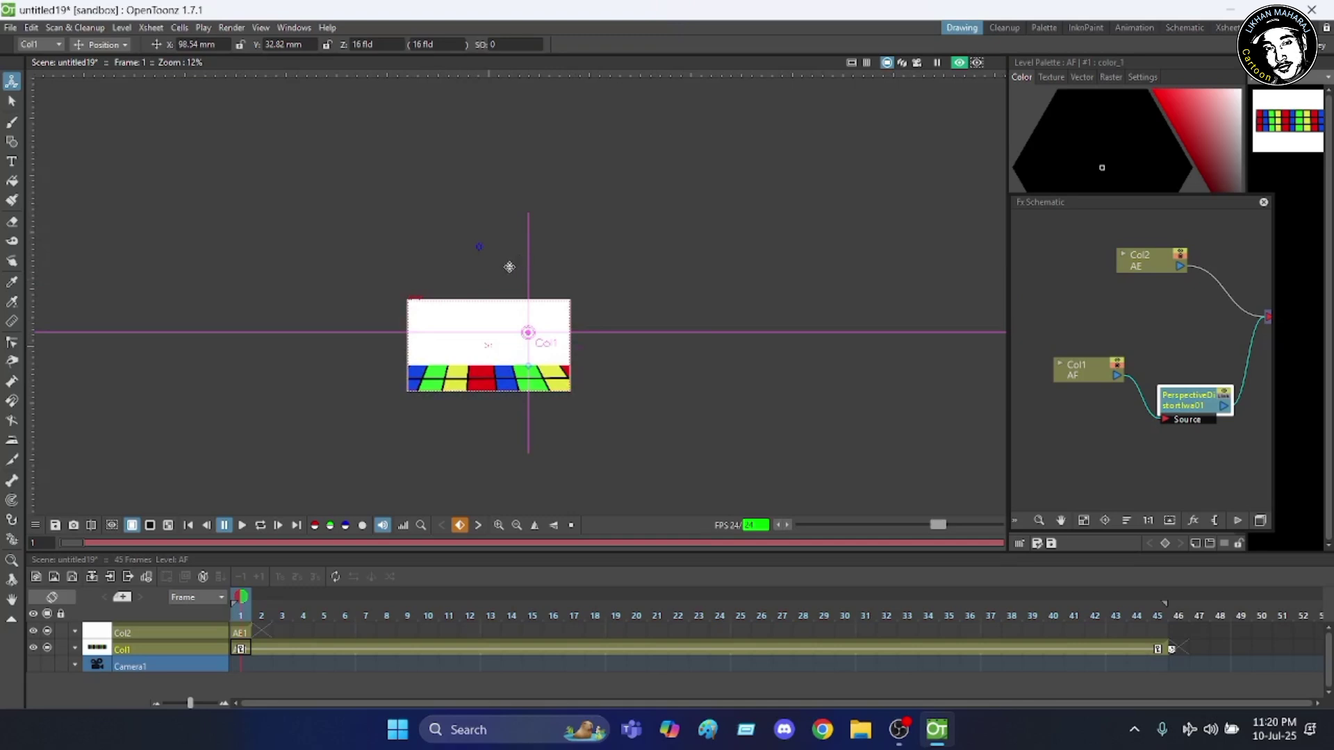
{"action": "scroll", "coordinate": [486, 257], "scroll_direction": "up", "scroll_amount": 1}
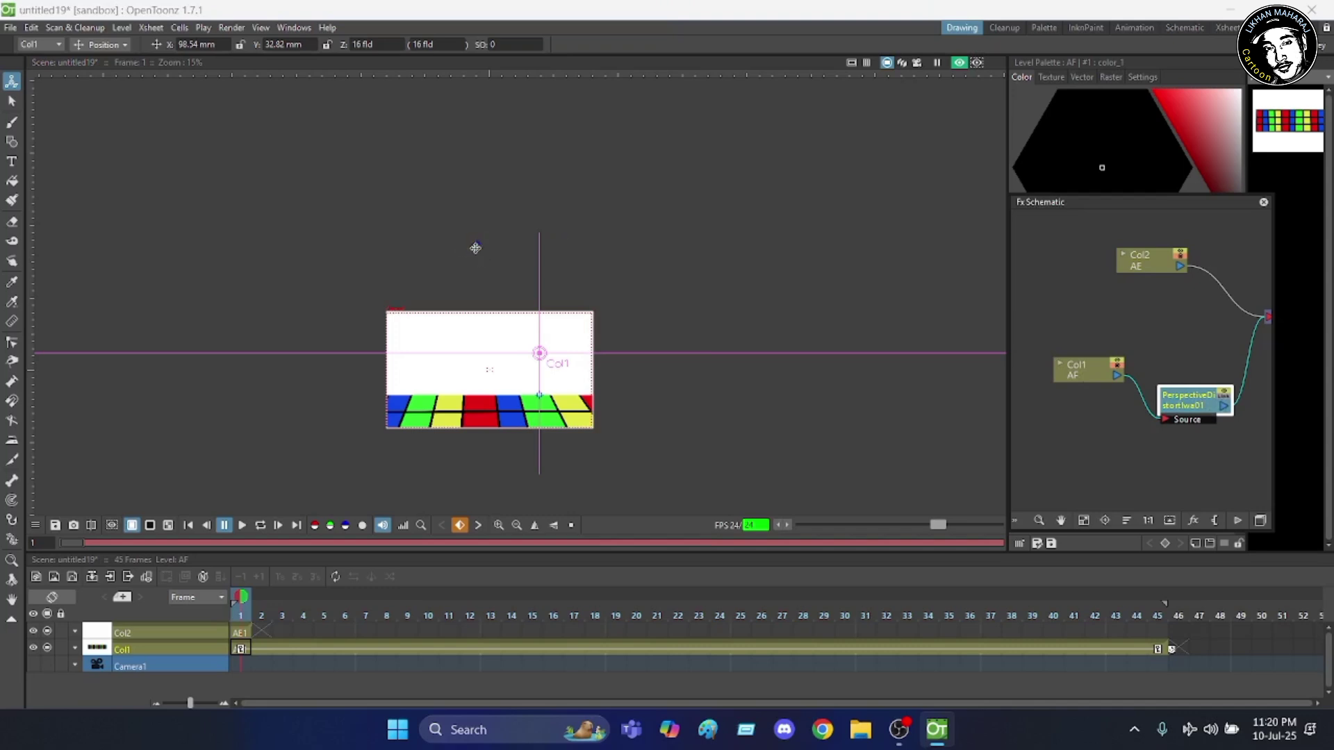
{"action": "left_click_drag", "start_coordinate": [480, 251], "coordinate": [457, 97]}
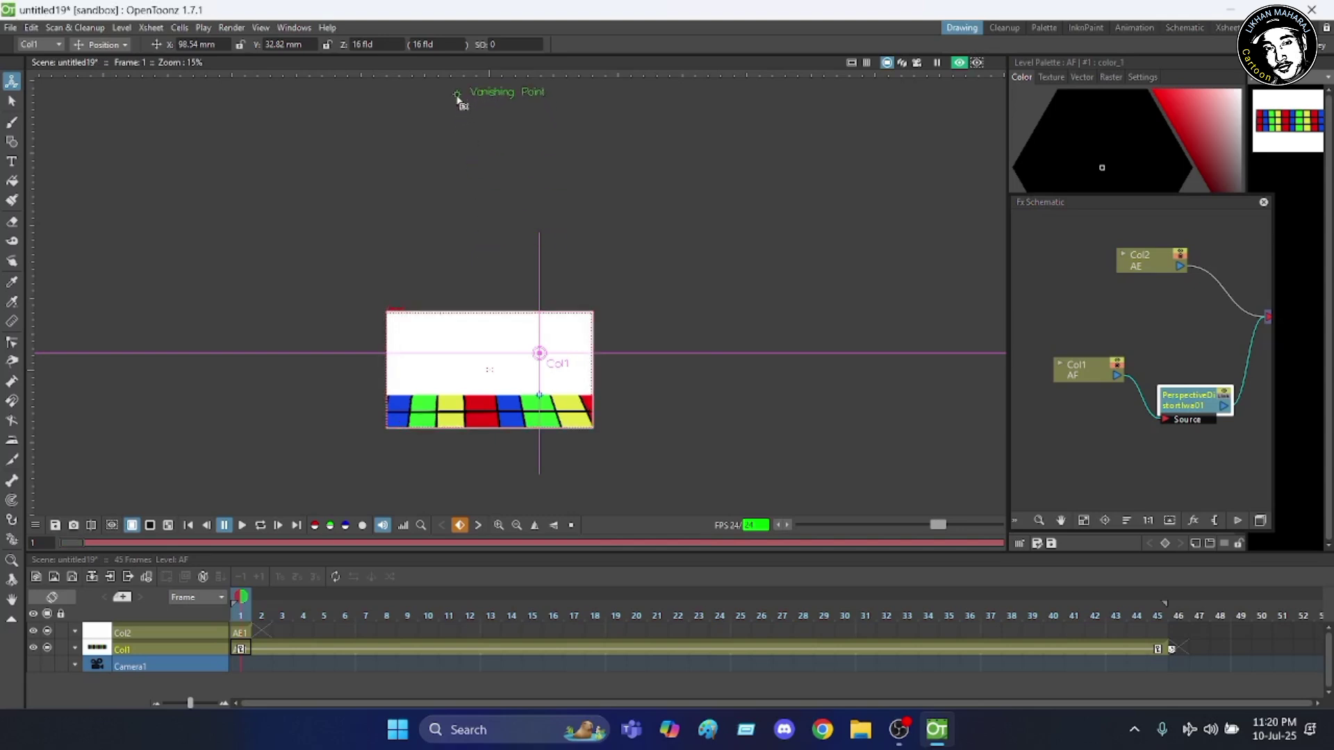
- Try to lower the vanishing point closer to the camera frame's upper edge
{"action": "scroll", "coordinate": [512, 268], "scroll_direction": "down", "scroll_amount": 2}
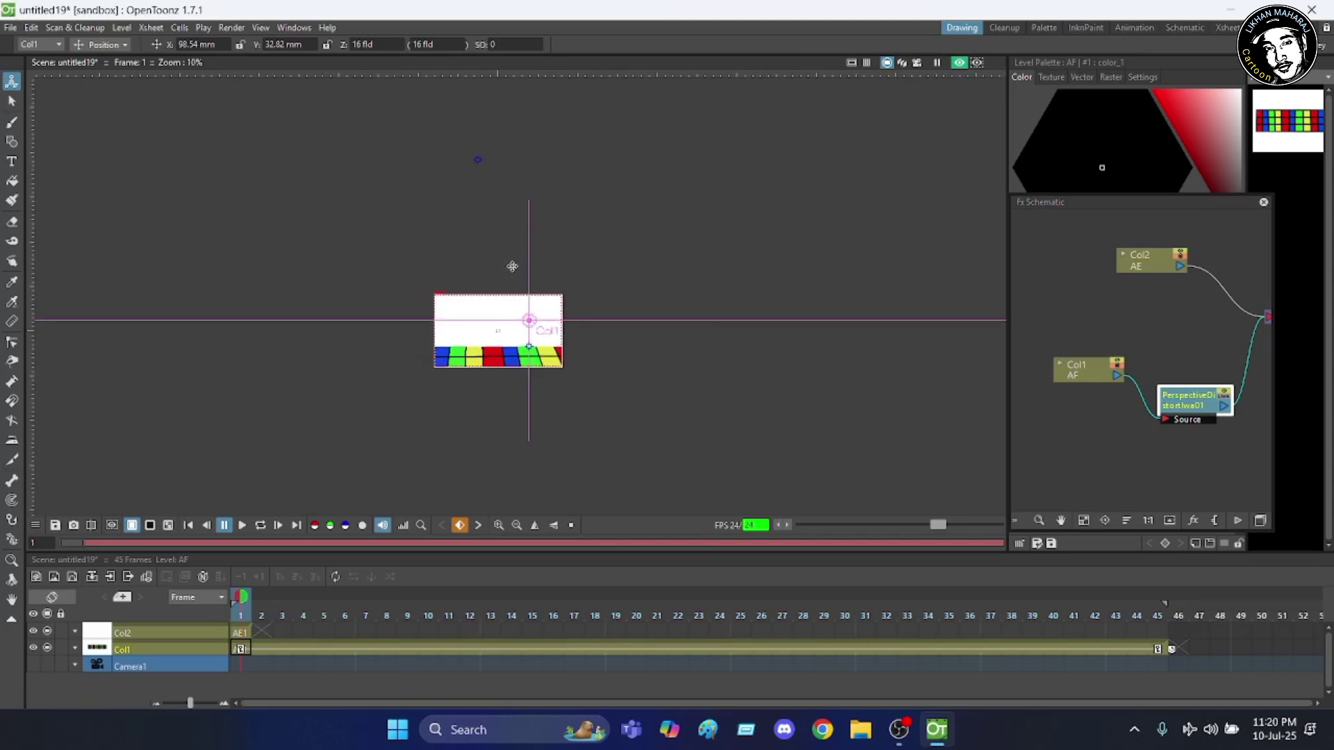
{"action": "scroll", "coordinate": [540, 277], "scroll_direction": "up", "scroll_amount": 1}
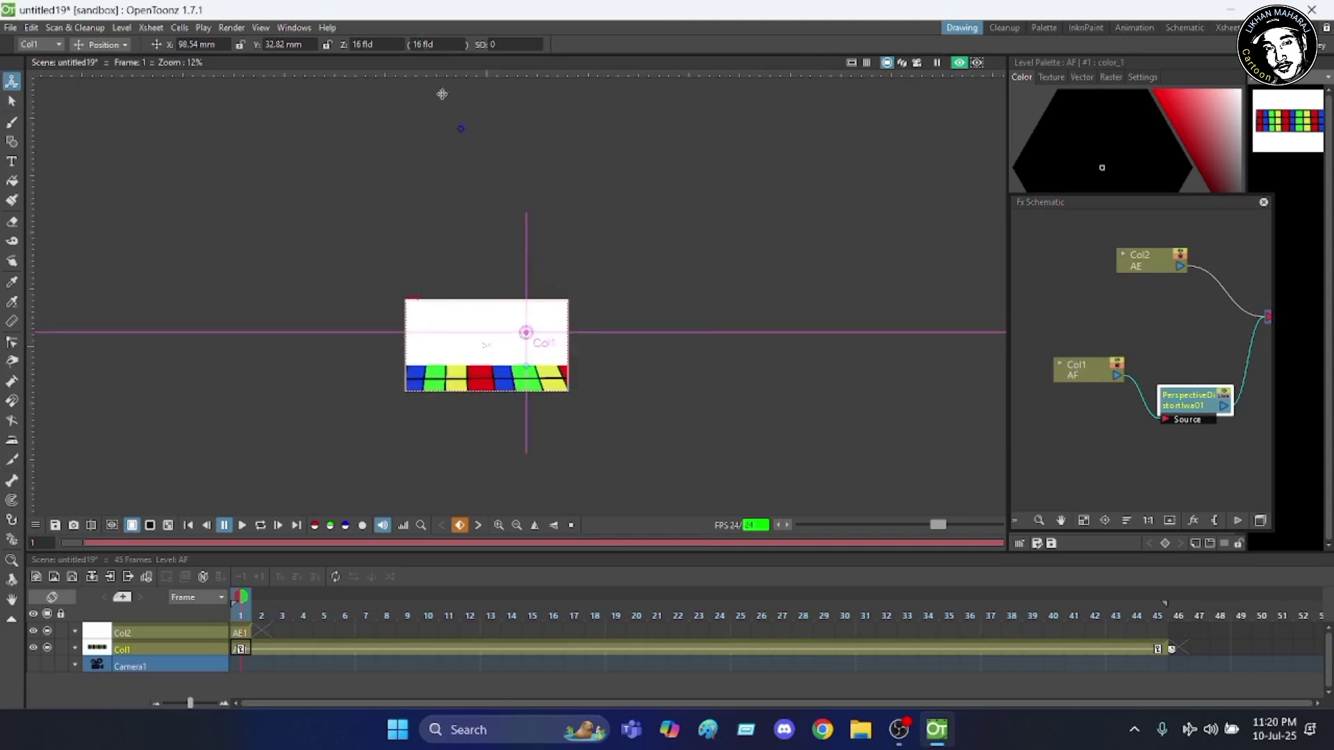
{"action": "left_click_drag", "start_coordinate": [462, 135], "coordinate": [451, 208]}
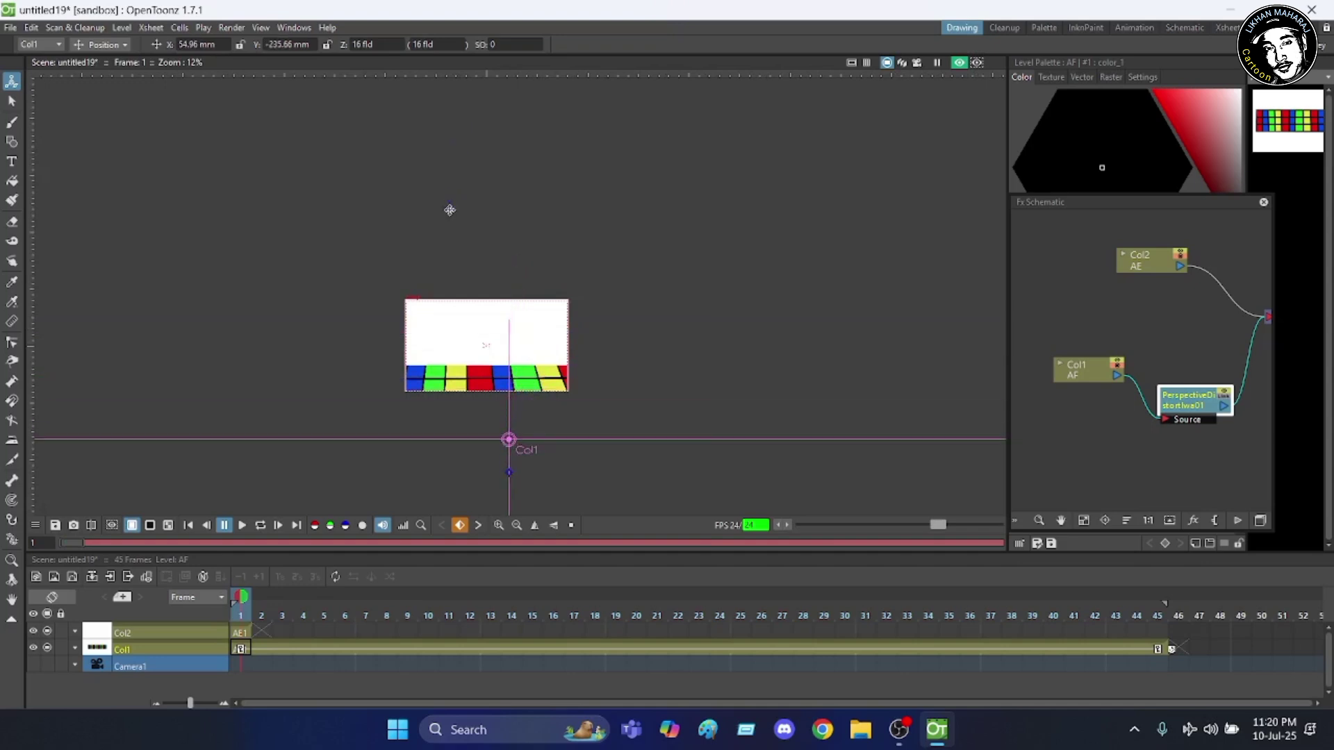